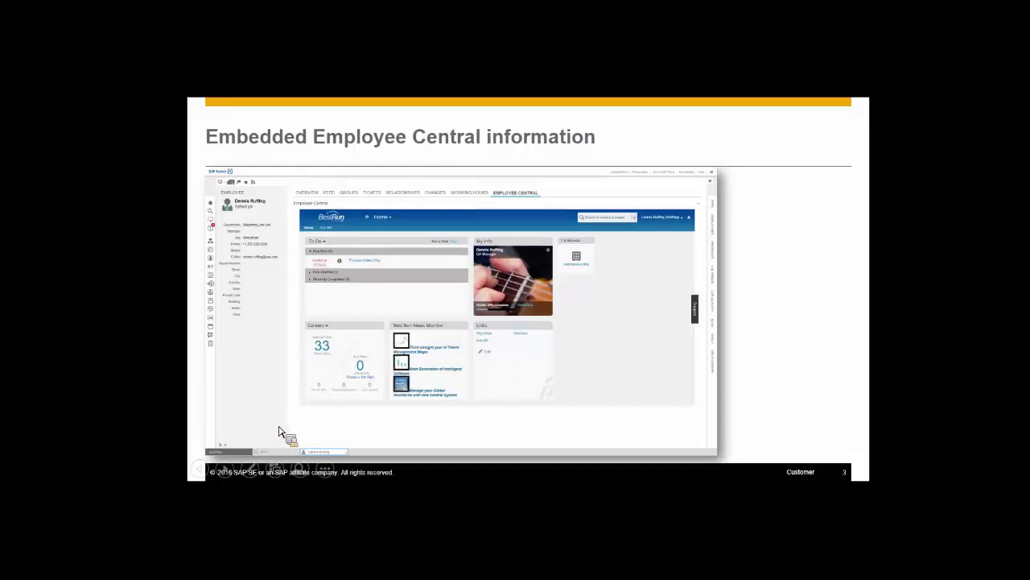
# Advance through the Ticket Management, Knowledge Management and self-service slides to 'Let's take a look'.
pyautogui.press('Right')
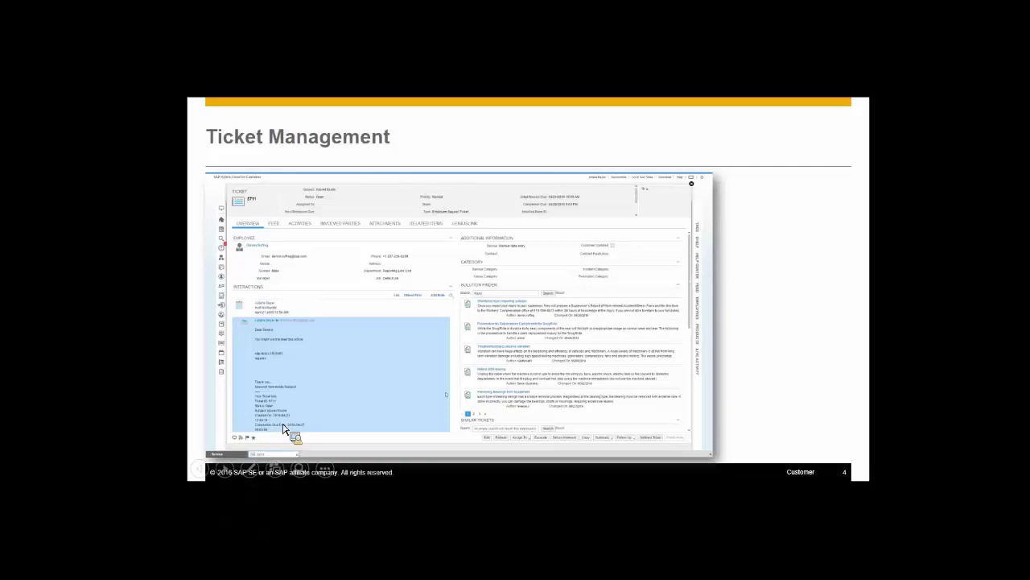
pyautogui.click(309, 412)
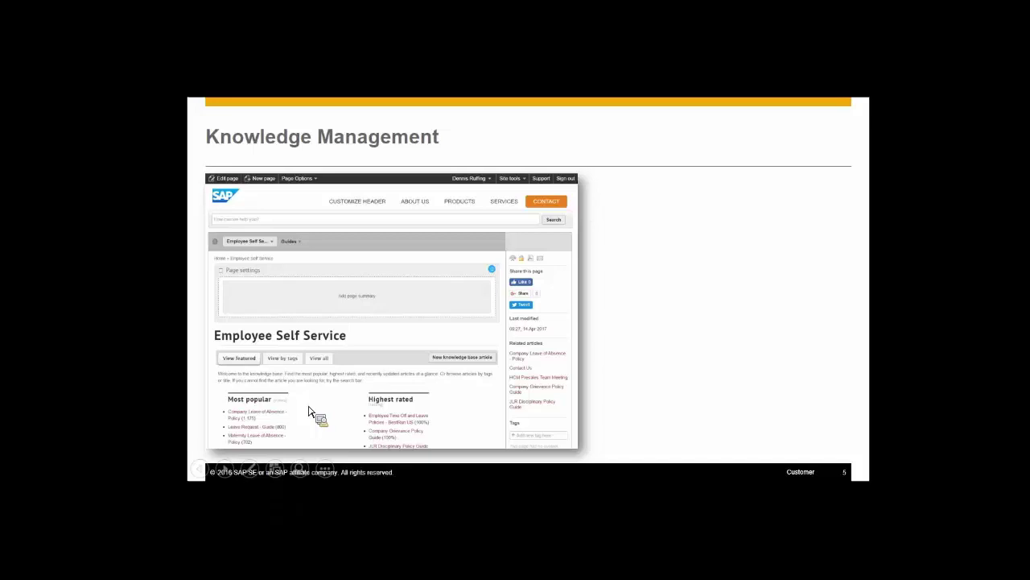
pyautogui.press('Right')
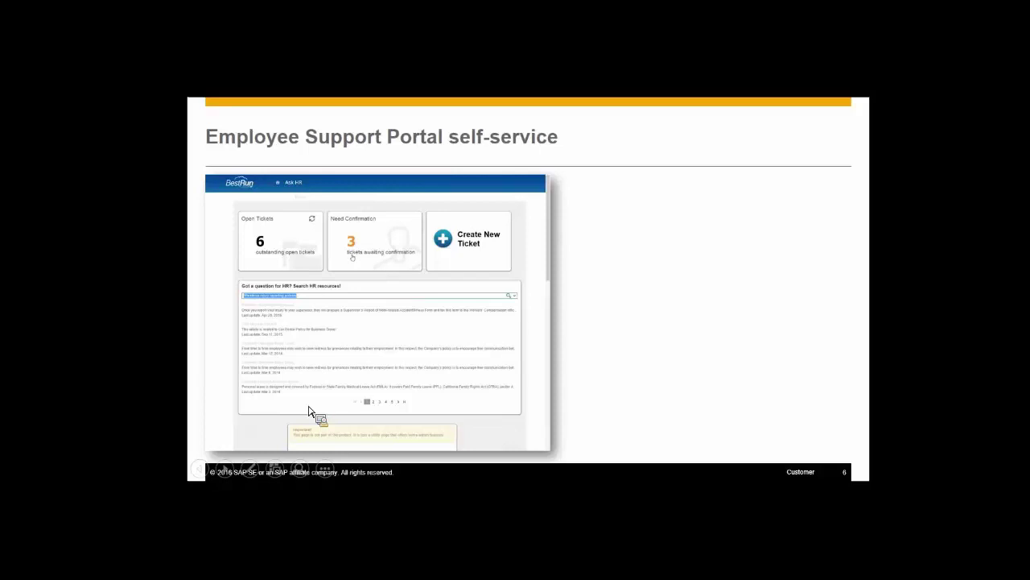
pyautogui.press('Right')
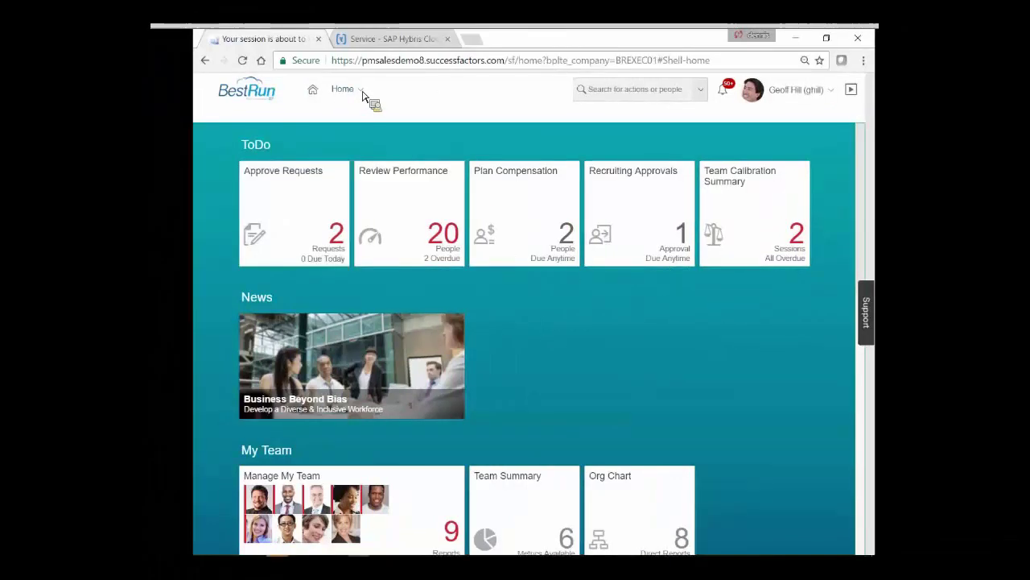
# Show and dismiss the SuccessFactors module list, then scroll to the My Speciality and My Info tiles.
pyautogui.click(360, 91)
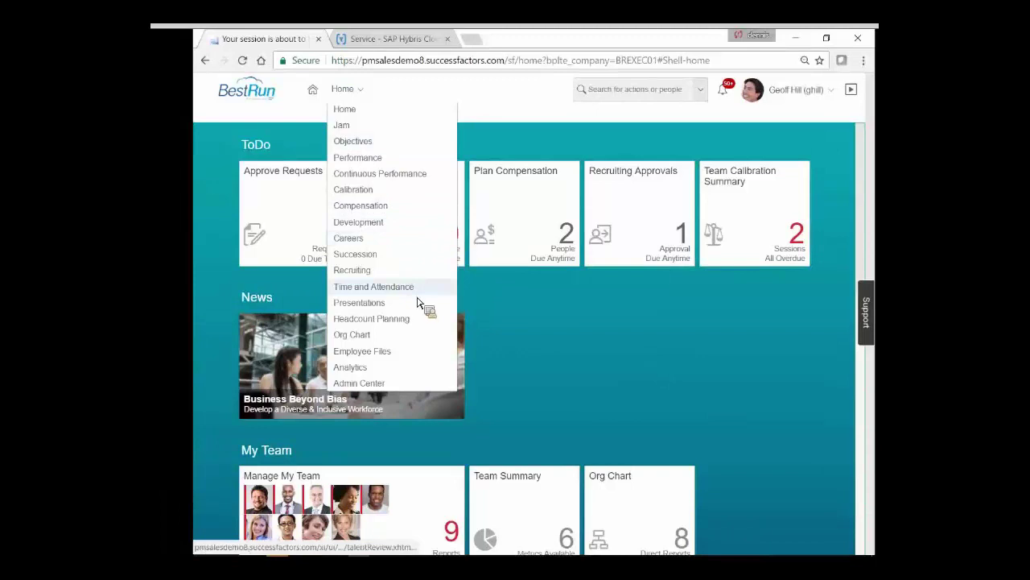
pyautogui.click(612, 388)
pyautogui.scroll(-1, 652, 405)
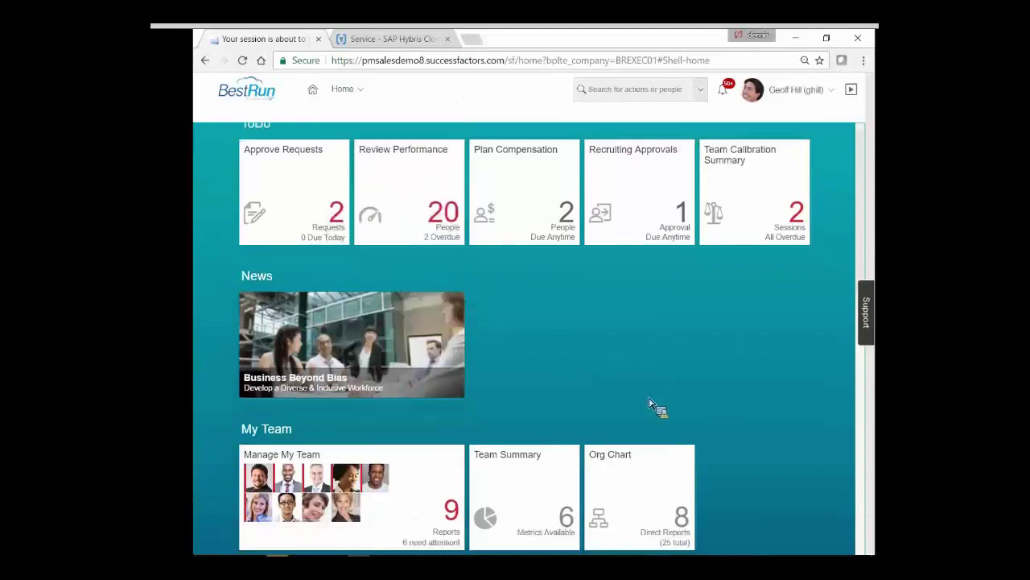
pyautogui.scroll(-5, 652, 405)
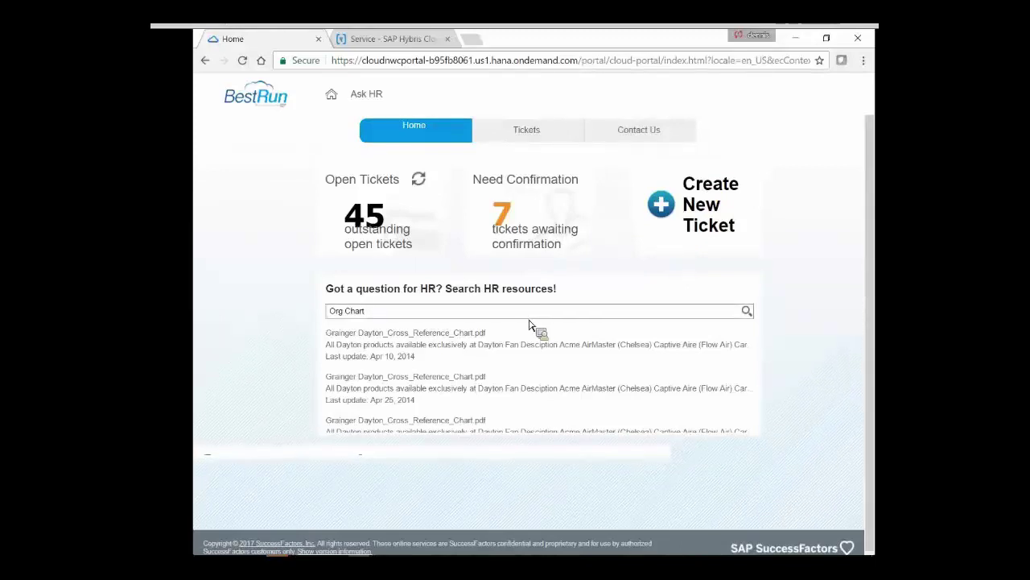
# Replace the Org Chart search with 'payroll' and search for the Payroll Dates suggestion.
pyautogui.tripleClick(493, 314)
pyautogui.write('payr')
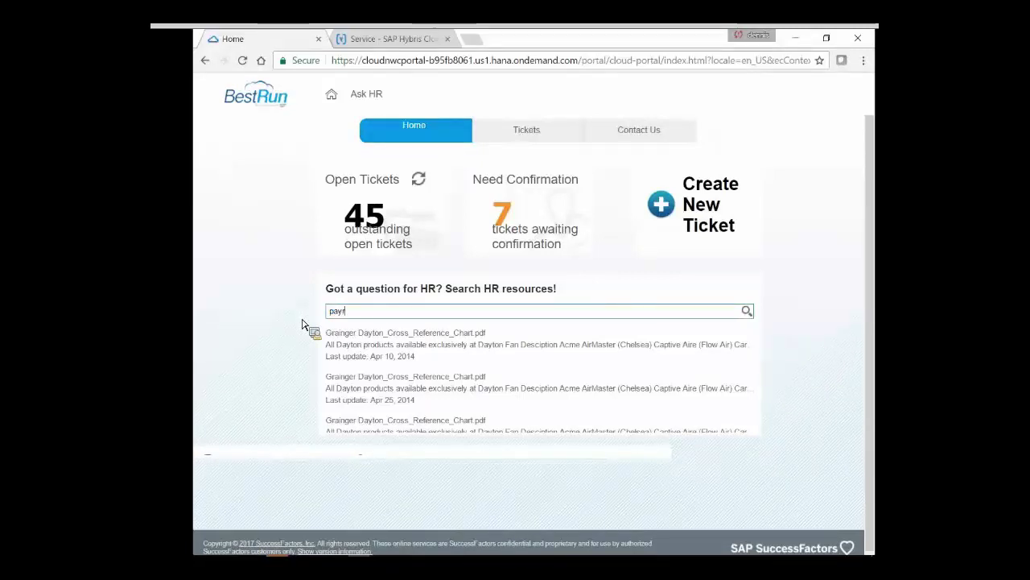
pyautogui.write('oll')
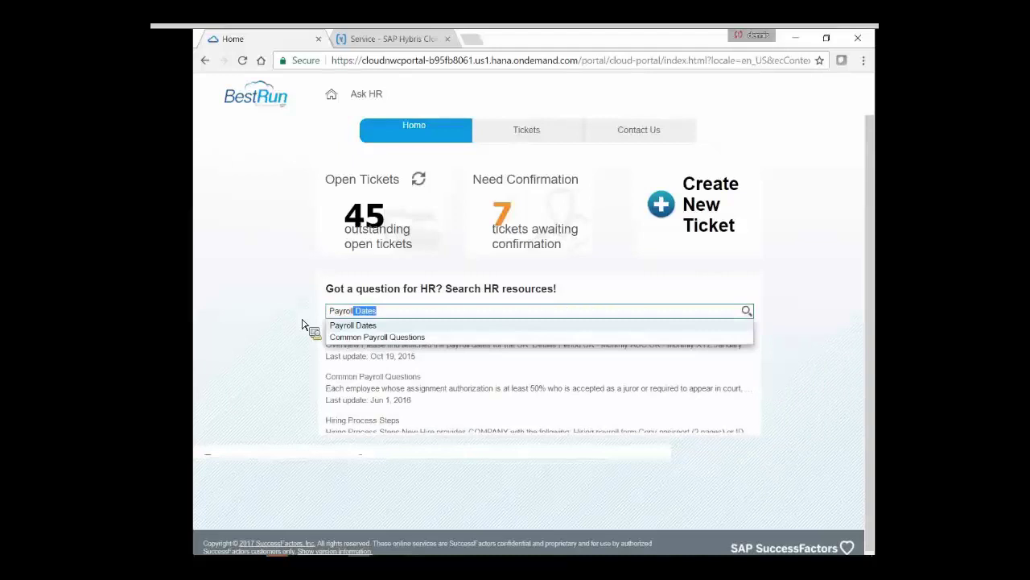
pyautogui.click(409, 316)
pyautogui.click(412, 324)
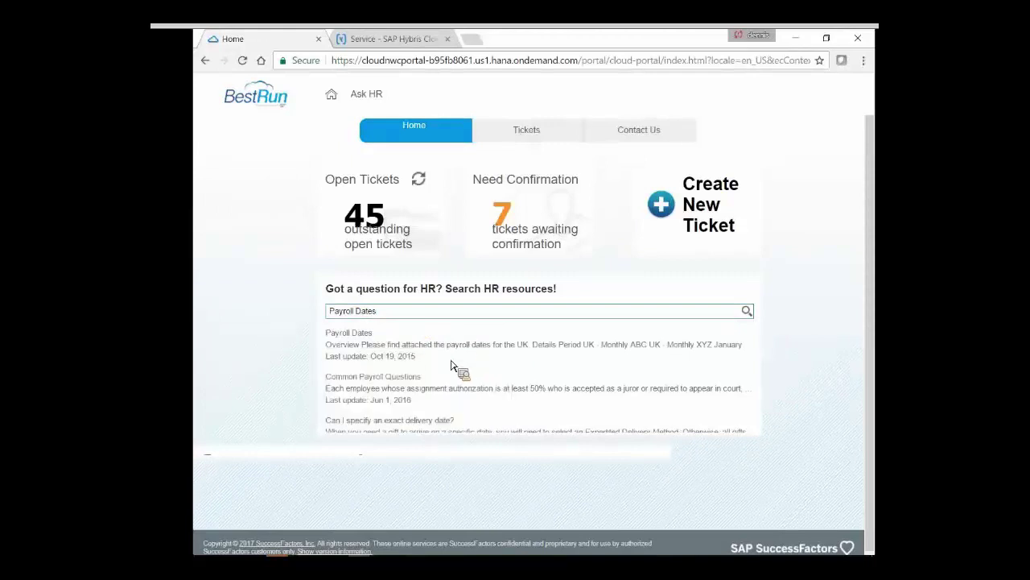
pyautogui.scroll(-1, 604, 373)
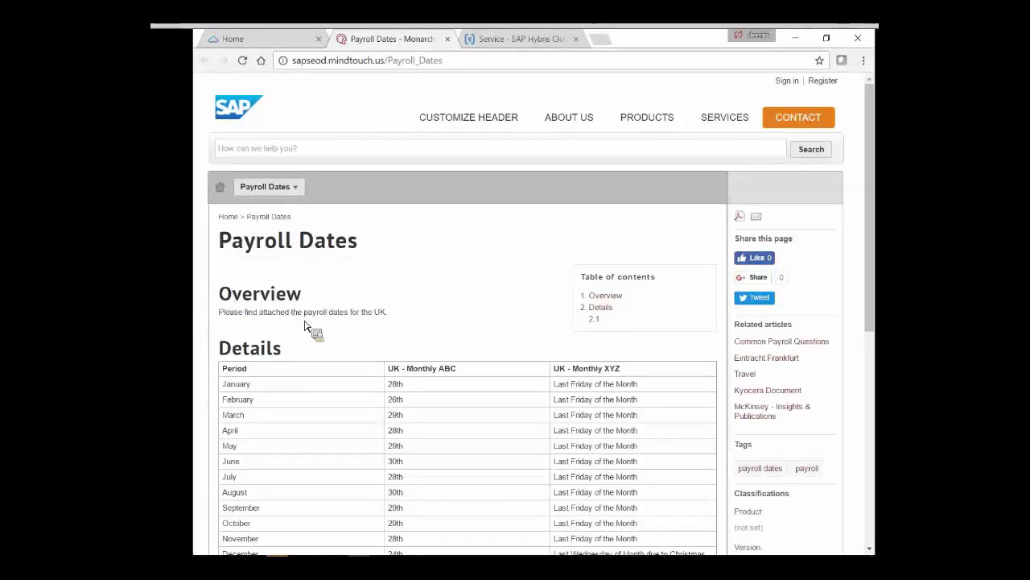
# Scroll through the Payroll Dates article's UK pay date table and comments, then back up.
pyautogui.scroll(-1, 304, 328)
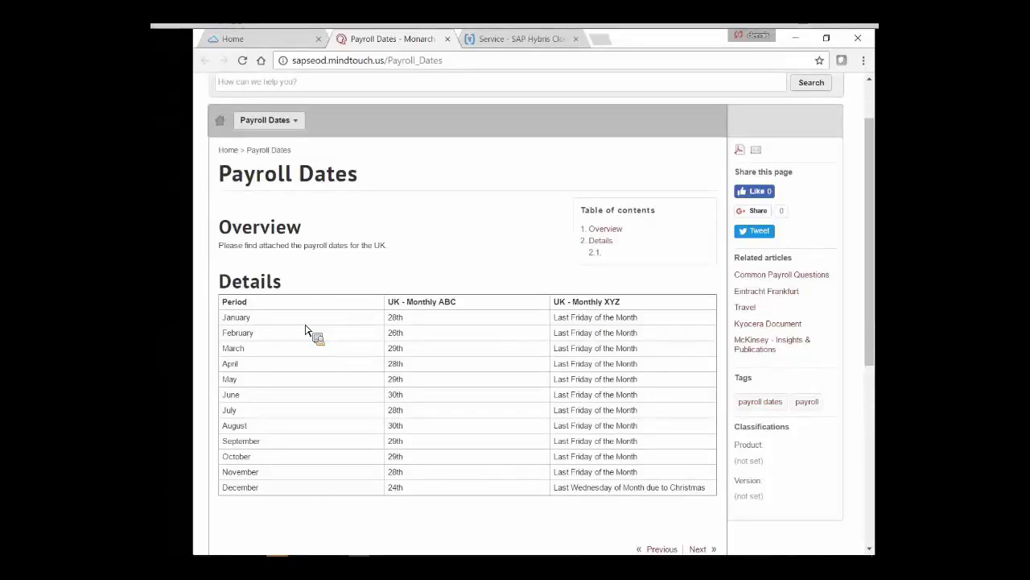
pyautogui.scroll(-1, 309, 333)
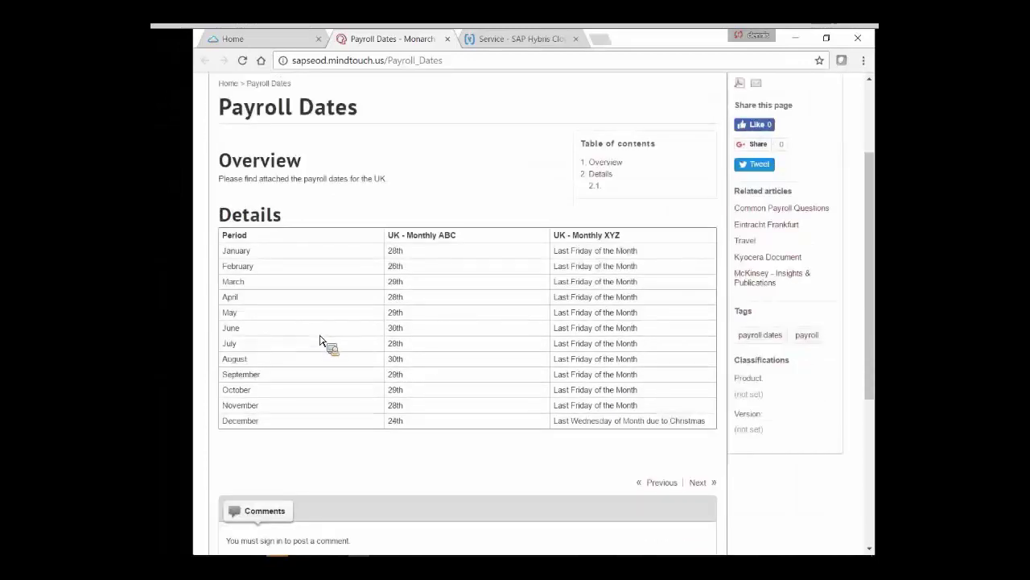
pyautogui.scroll(-1, 320, 341)
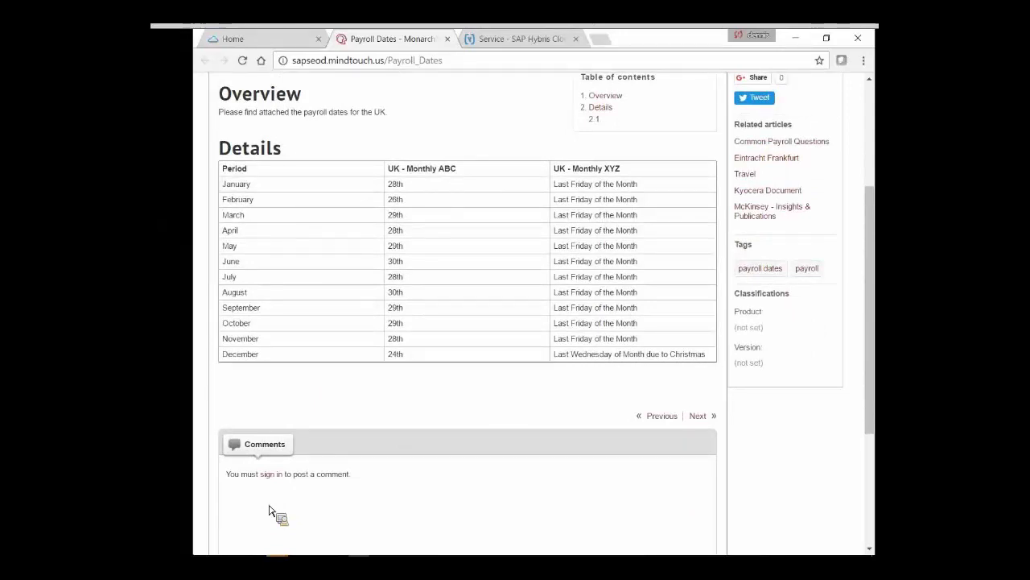
pyautogui.scroll(3, 300, 527)
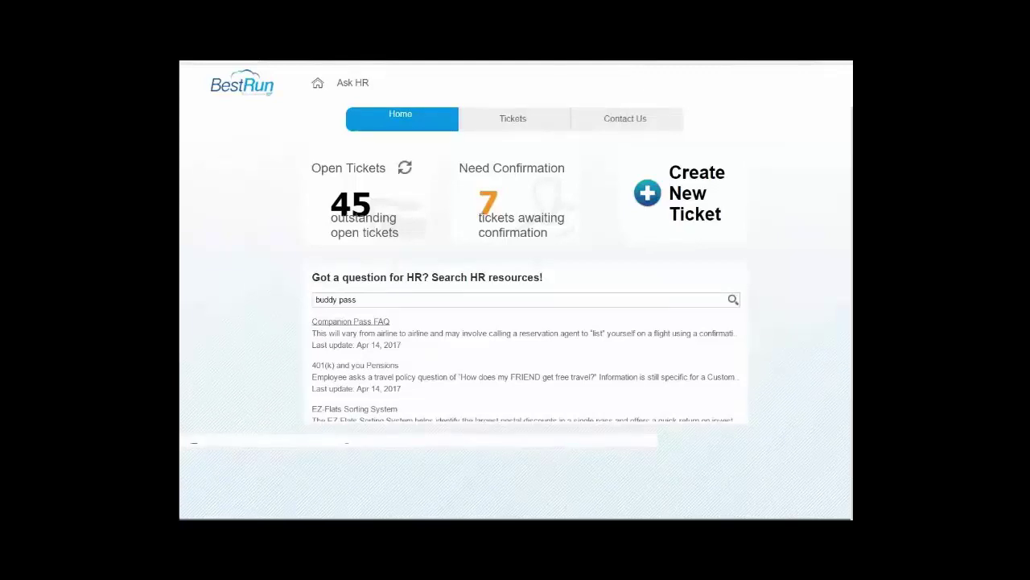
pyautogui.press('XF86AudioRaiseVolume')
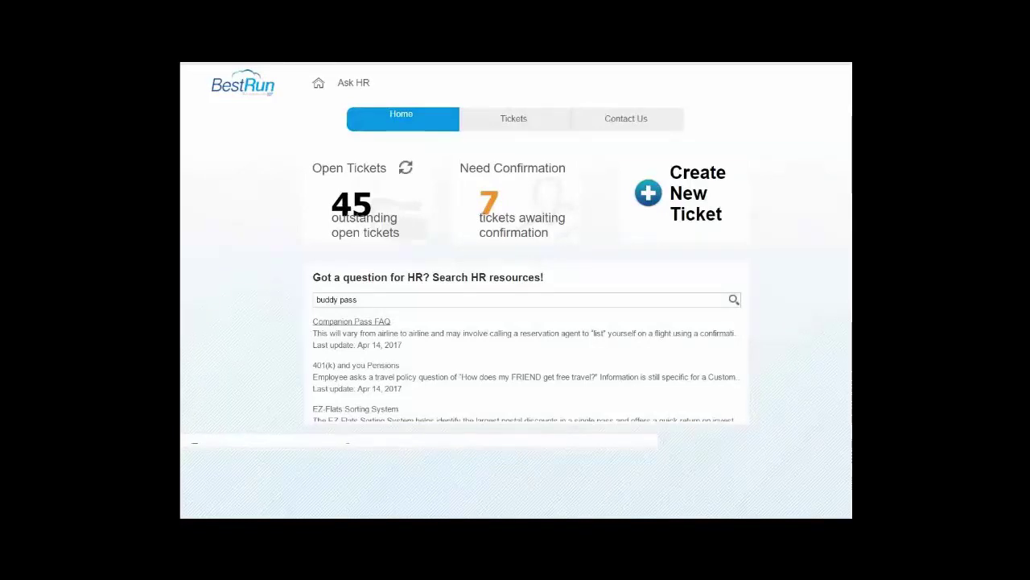
pyautogui.moveTo(351, 321); pyautogui.dragTo(778, 390)
pyautogui.moveTo(778, 390); pyautogui.dragTo(777, 391)
# Start a new ticket with subject 'Simple leave time request' and description 'Can you help me with....'.
pyautogui.click(656, 197)
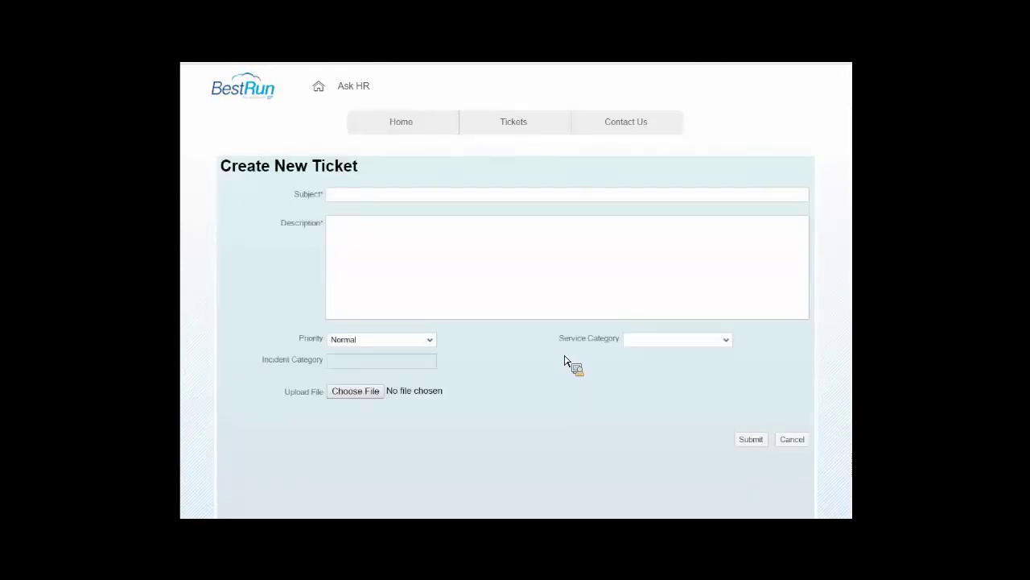
pyautogui.click(418, 194)
pyautogui.write('Simple')
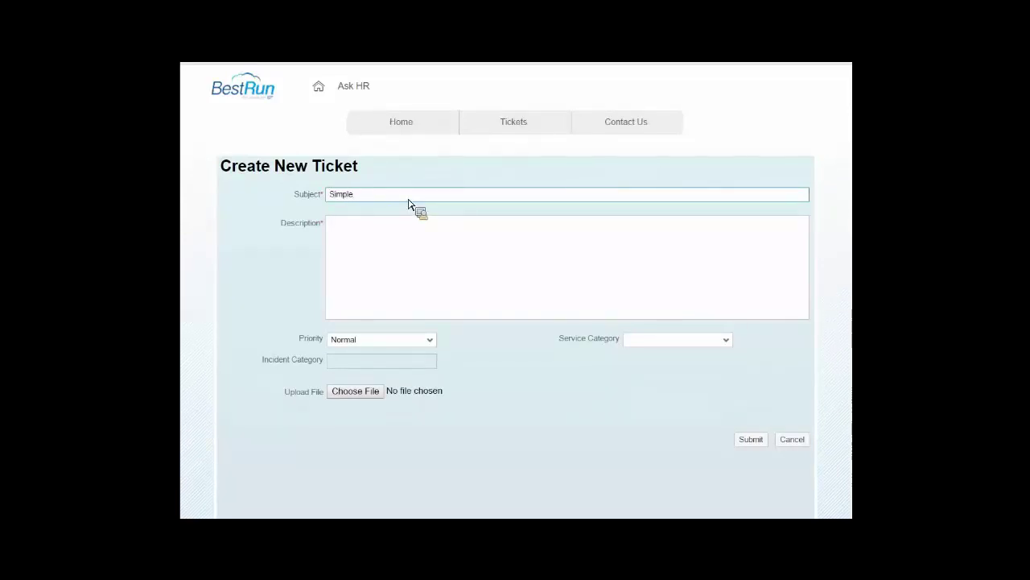
pyautogui.write(' leave time request')
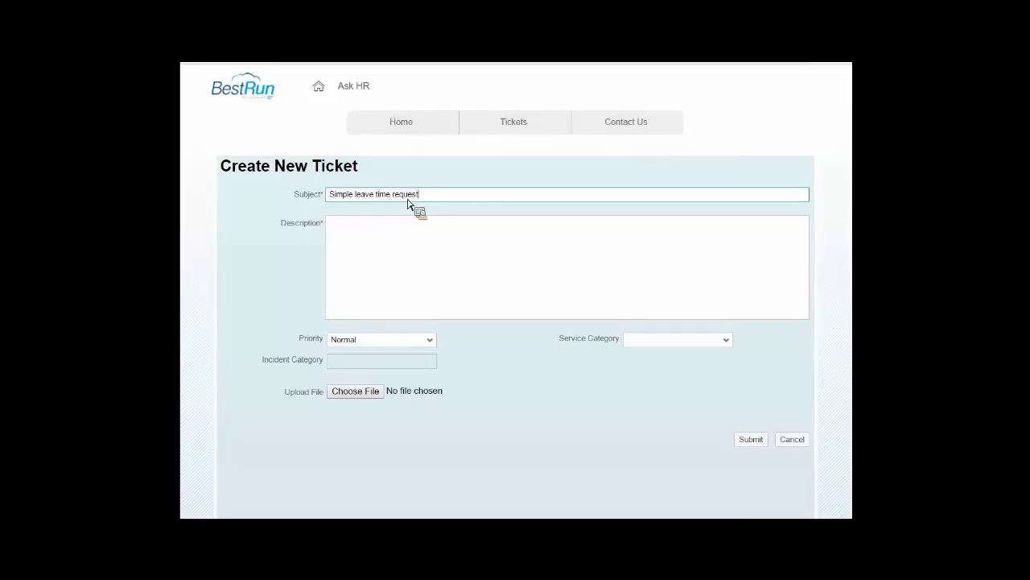
pyautogui.press('Tab')
pyautogui.write('Can you help me with')
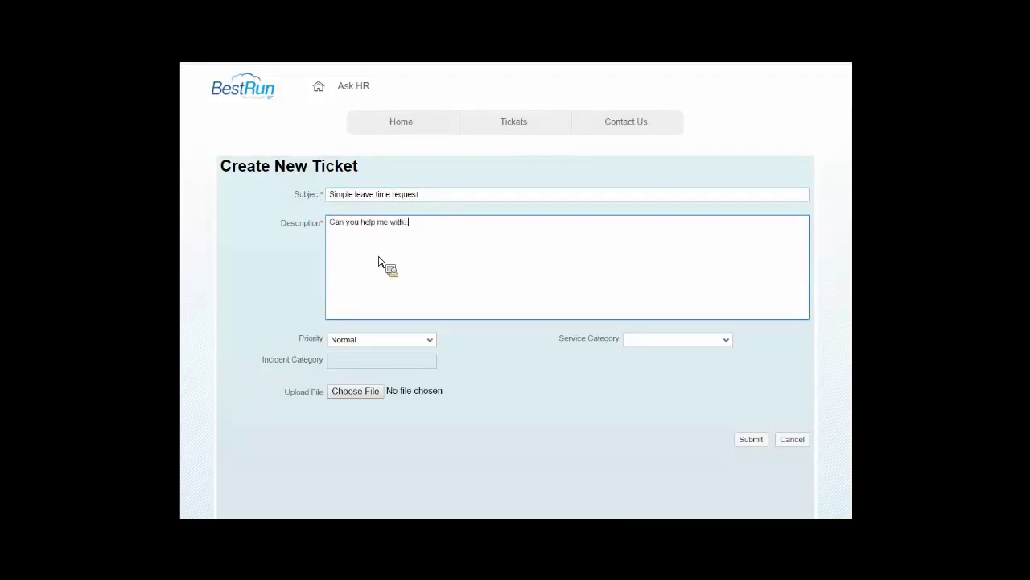
pyautogui.write('....')
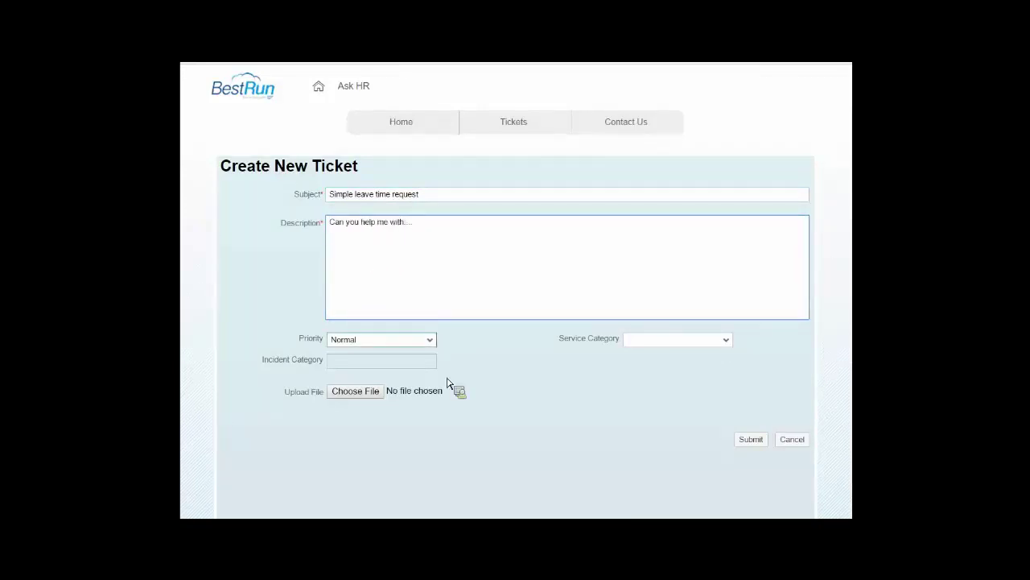
# Set Normal priority, United States service category and Benefits incident category.
pyautogui.click(432, 342)
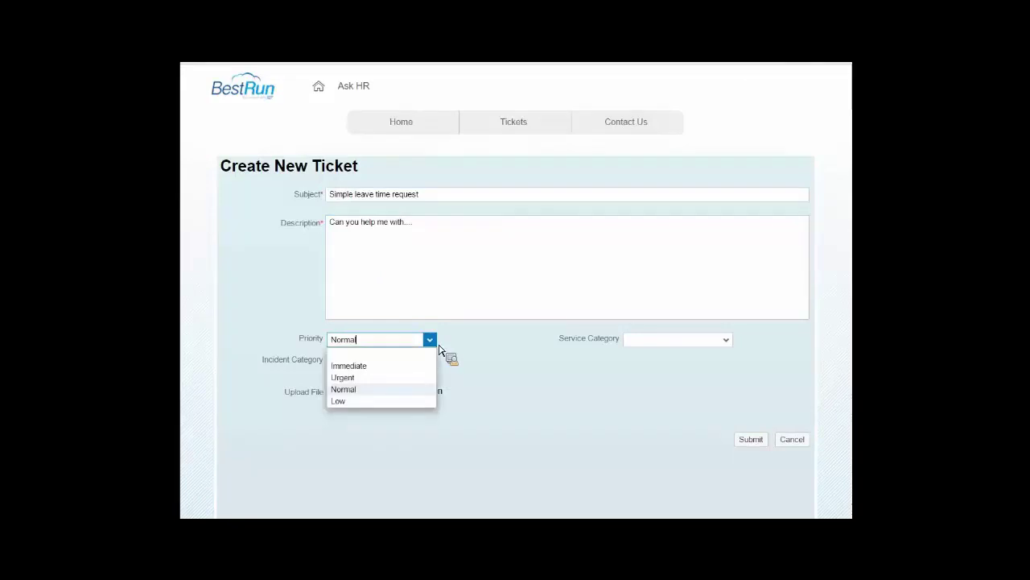
pyautogui.click(378, 390)
pyautogui.click(729, 341)
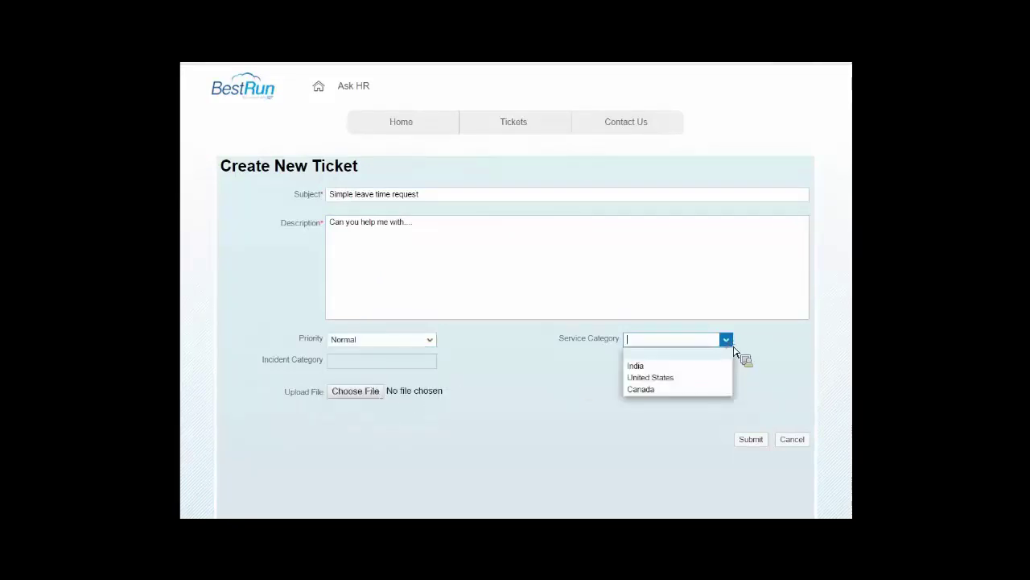
pyautogui.click(683, 380)
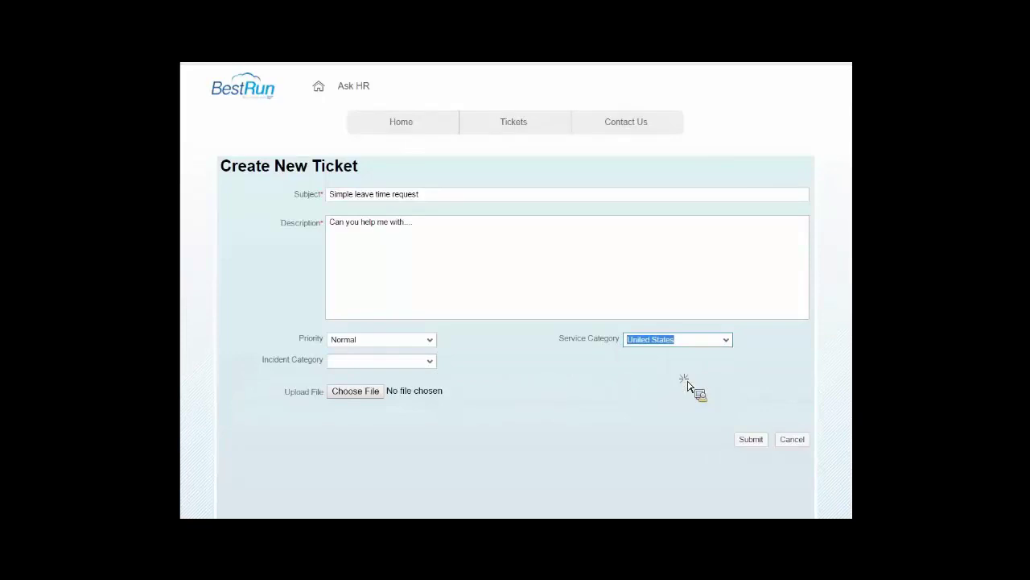
pyautogui.click(433, 362)
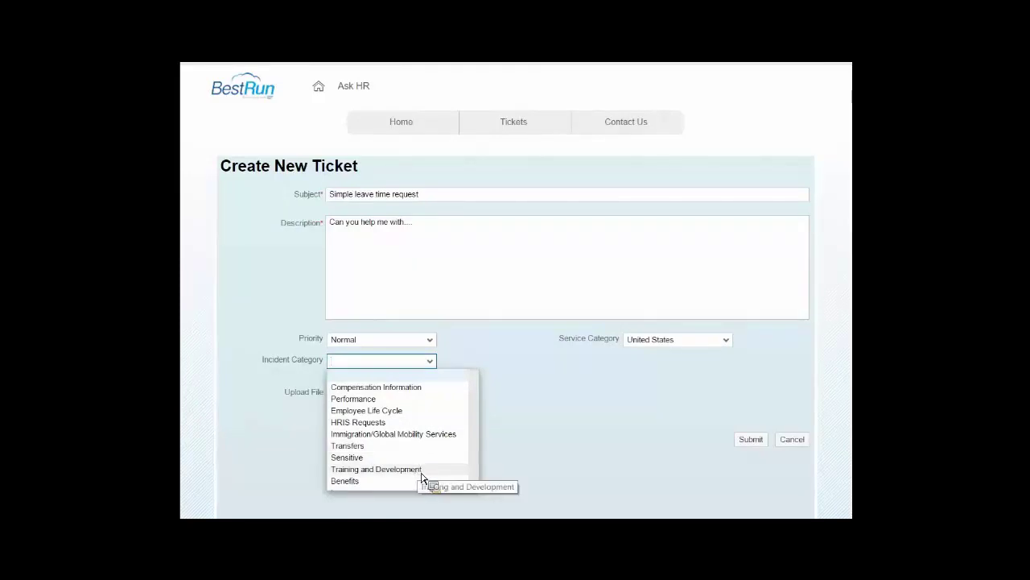
pyautogui.scroll(-1, 433, 434)
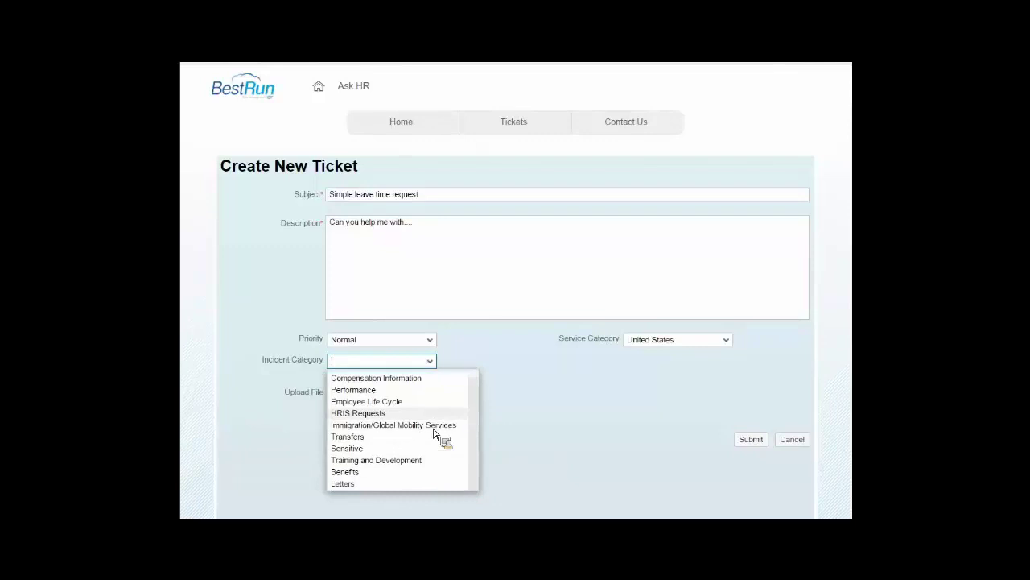
pyautogui.click(426, 475)
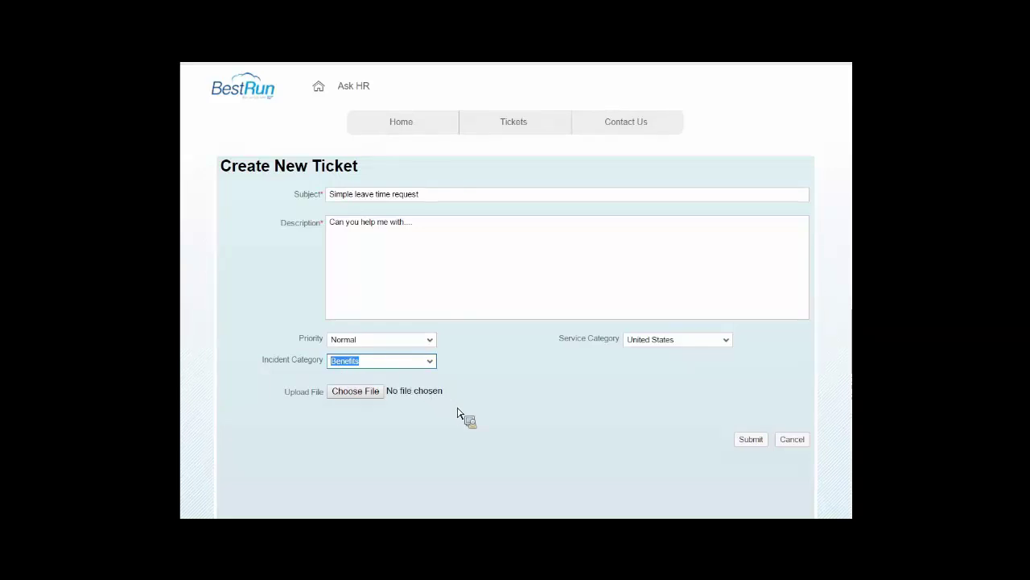
# Submit the Simple leave time request ticket.
pyautogui.click(751, 441)
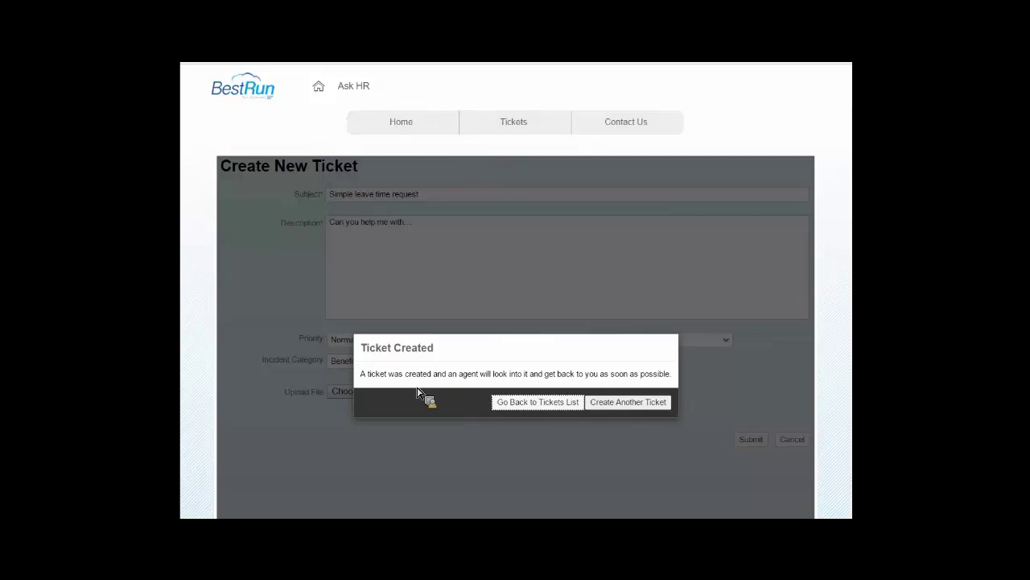
# Leave the Ticket Created confirmation and return to the tickets list.
pyautogui.click(531, 407)
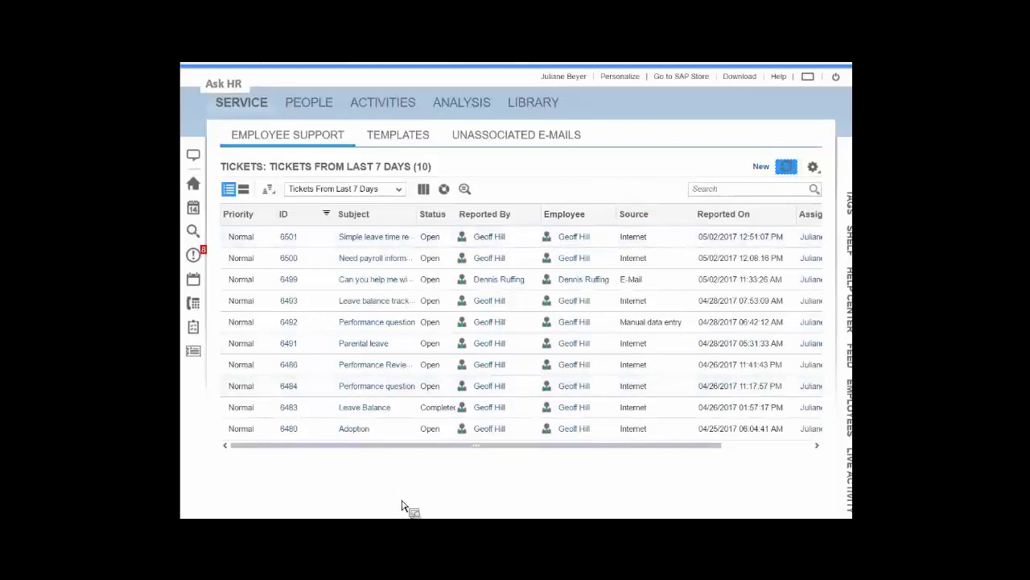
# Bring up the ticket views dropdown above the Tickets From Last 7 Days list.
pyautogui.click(399, 190)
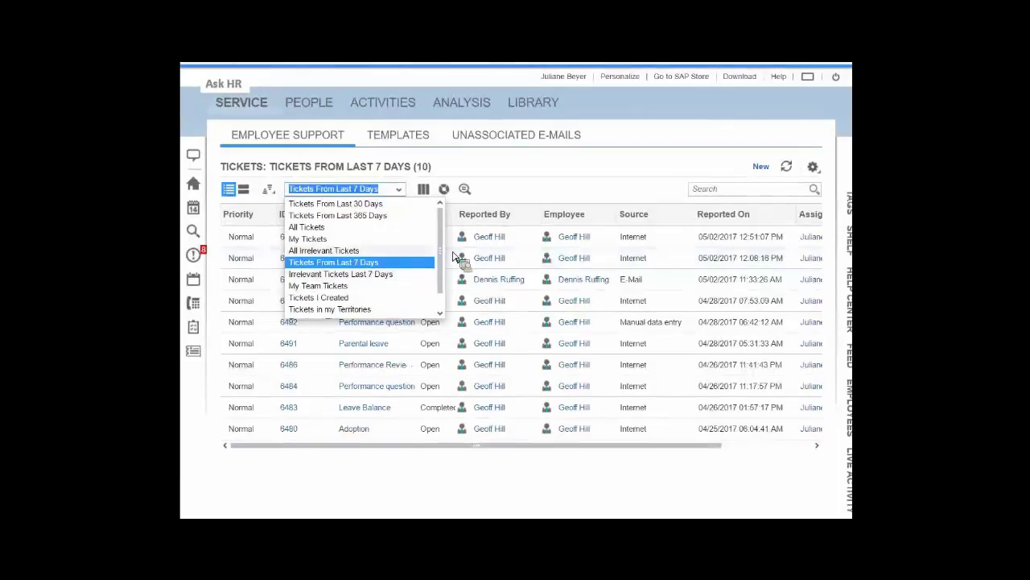
# Chart My Tickets and filter them to Normal priority, Open status and Internet source.
pyautogui.click(312, 240)
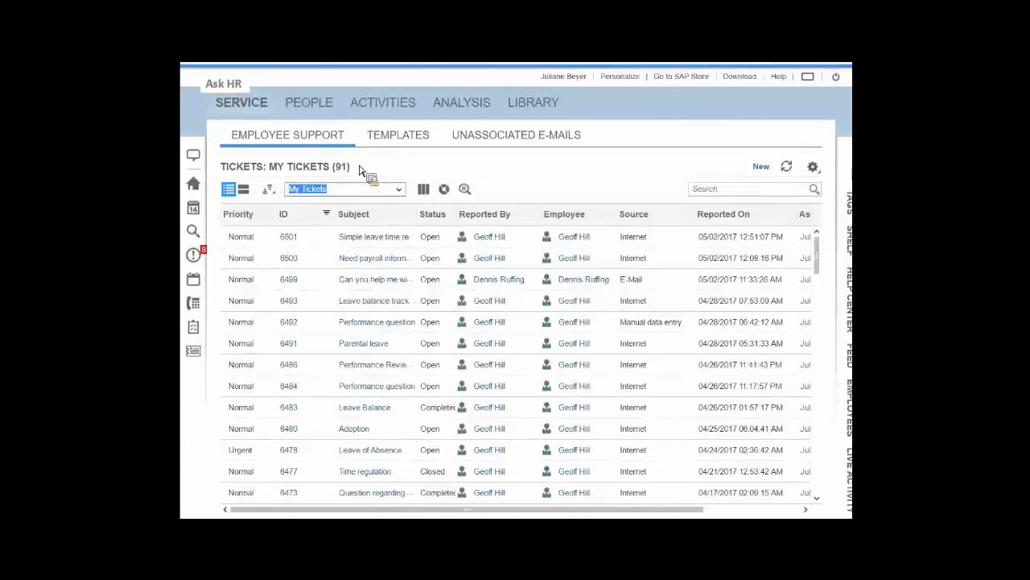
pyautogui.click(443, 193)
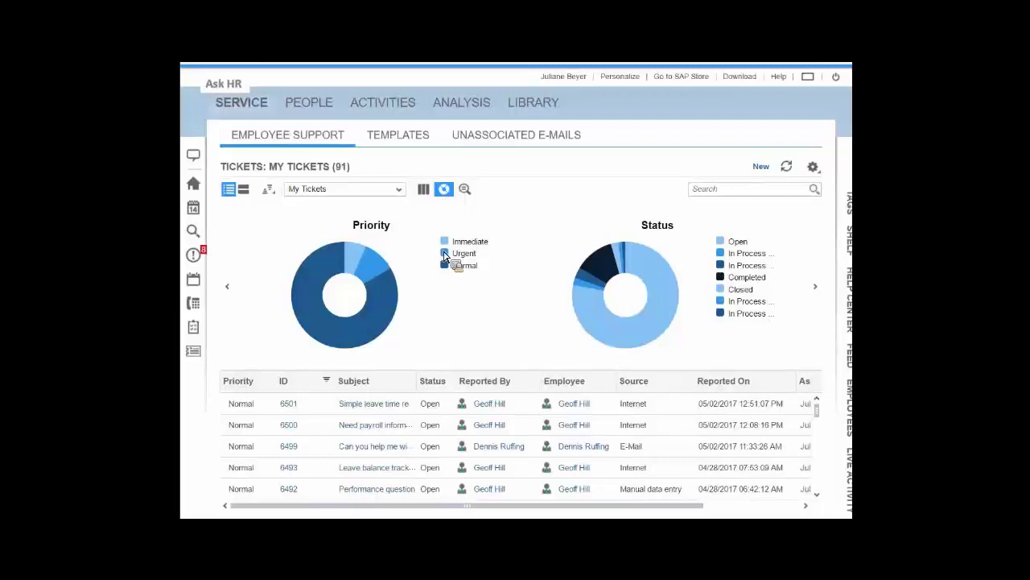
pyautogui.click(385, 281)
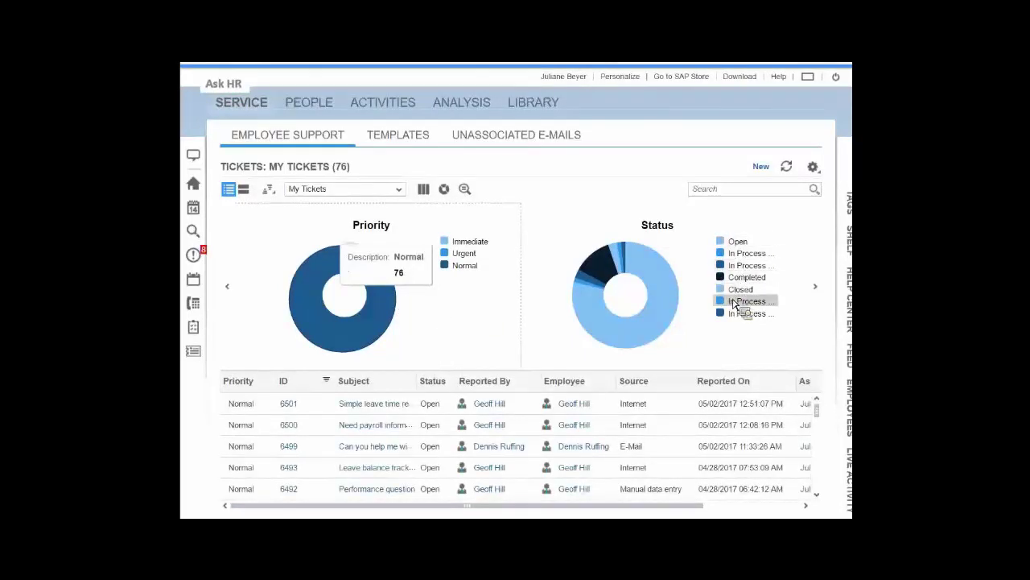
pyautogui.click(734, 241)
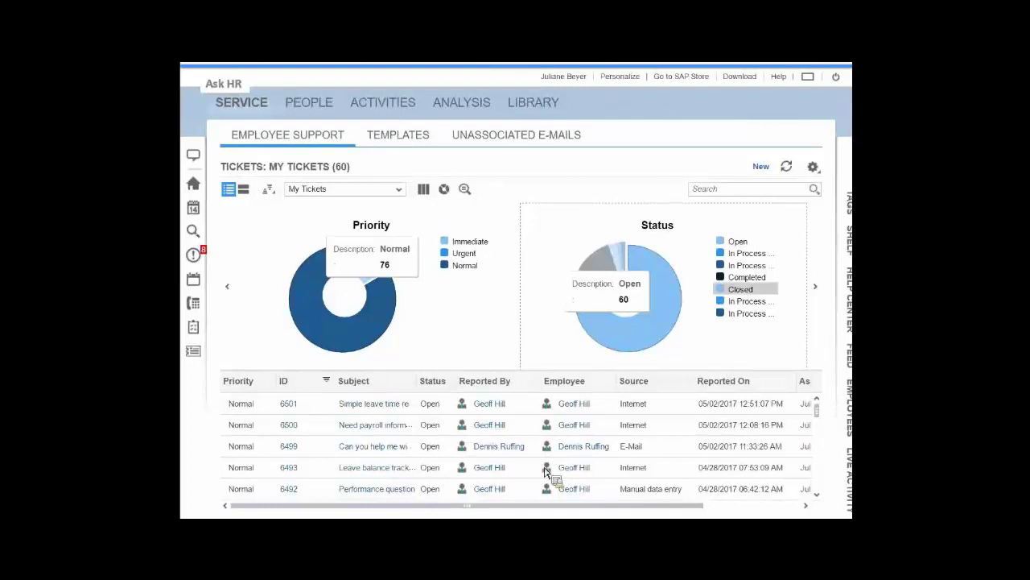
pyautogui.click(816, 287)
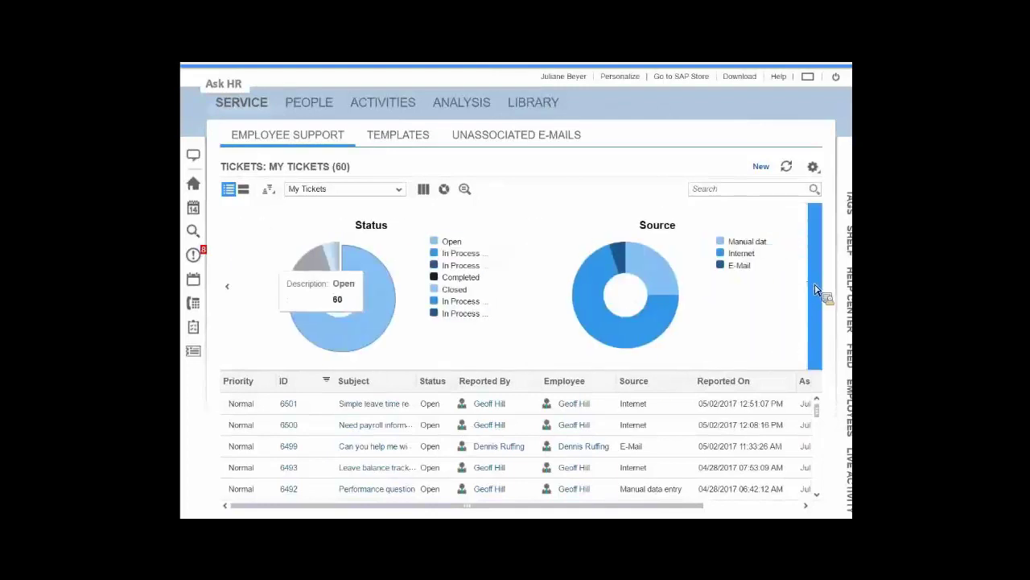
pyautogui.click(815, 287)
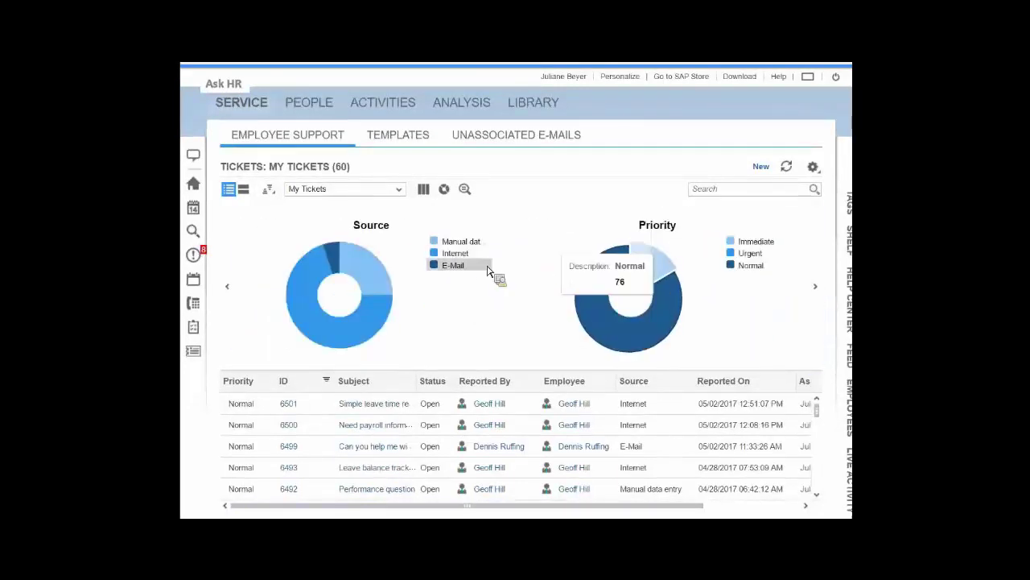
pyautogui.click(462, 255)
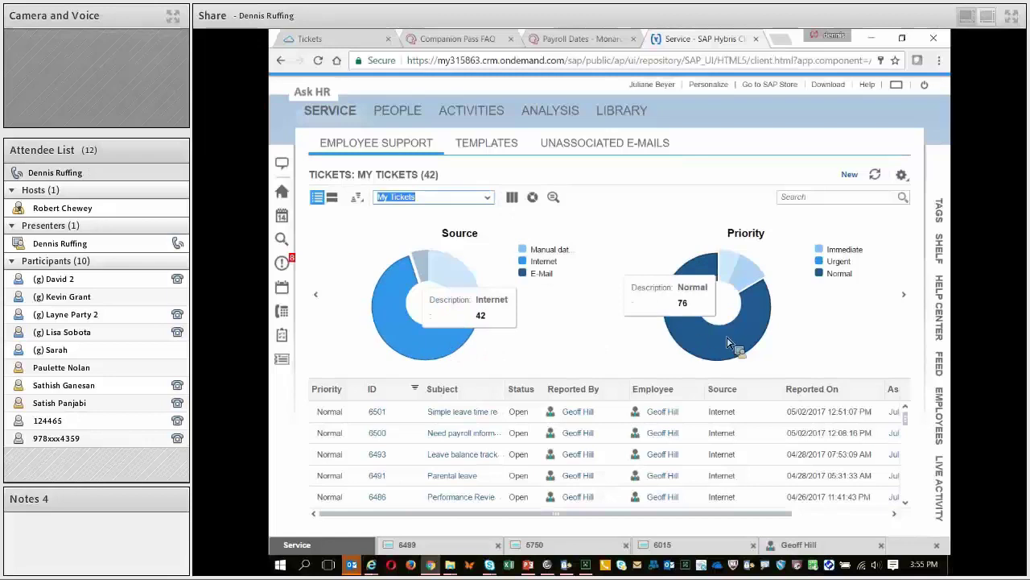
# Switch the ticket list to the All Tickets query, showing 174 tickets.
pyautogui.click(556, 200)
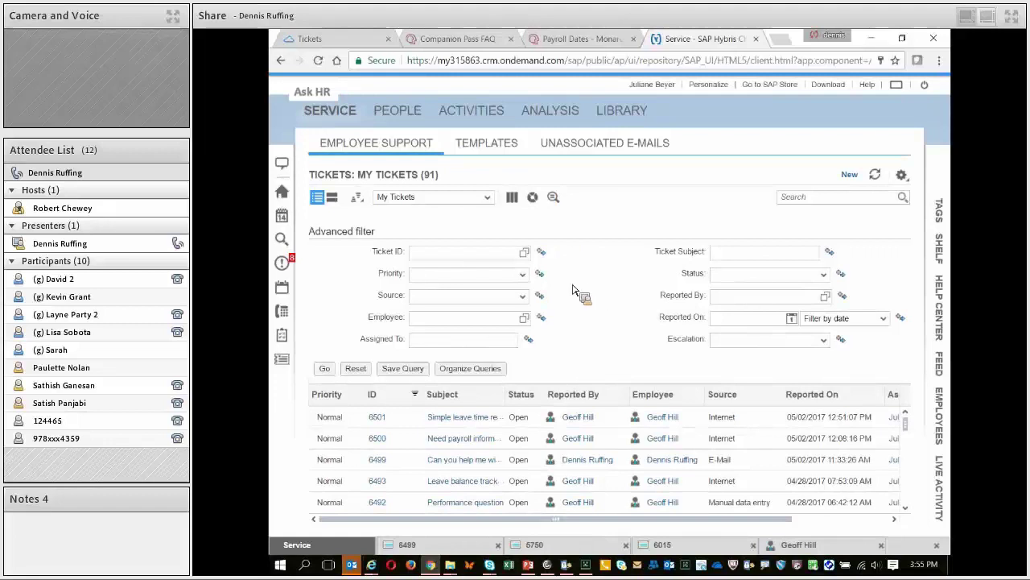
pyautogui.click(487, 197)
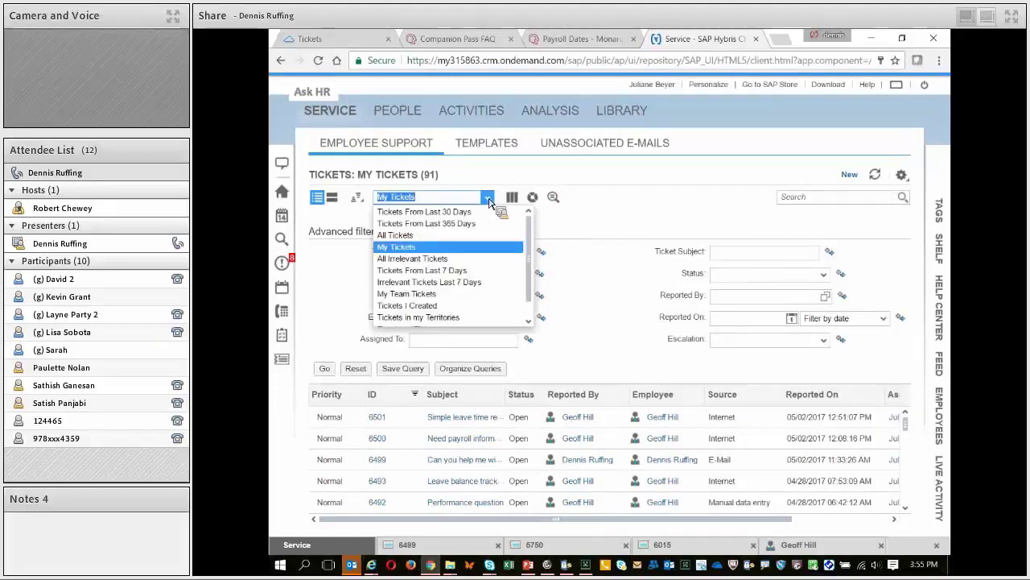
pyautogui.click(428, 236)
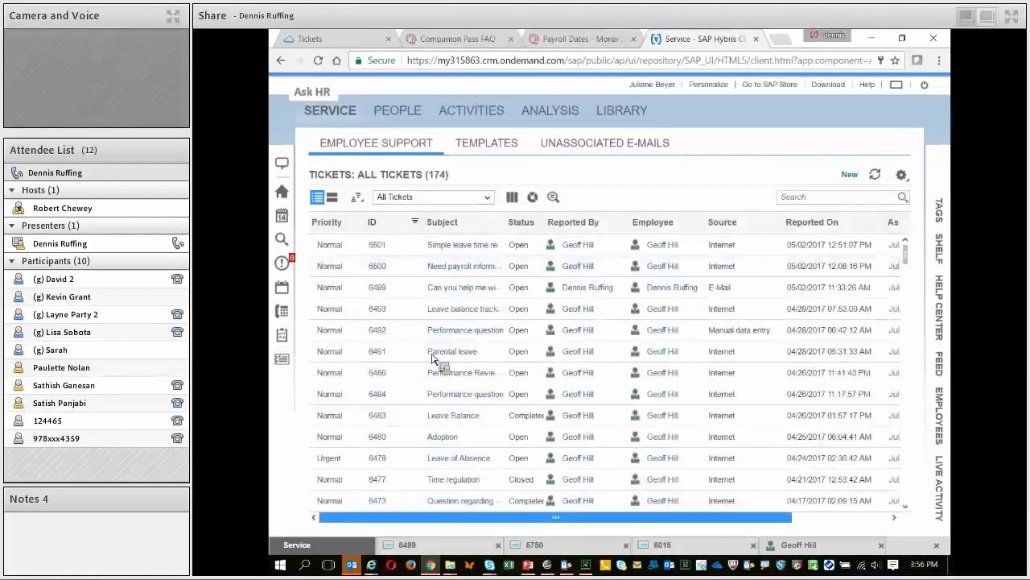
# Select ticket rows 2 through 11 and bring up their actions menu.
pyautogui.moveTo(512, 527); pyautogui.dragTo(608, 529)
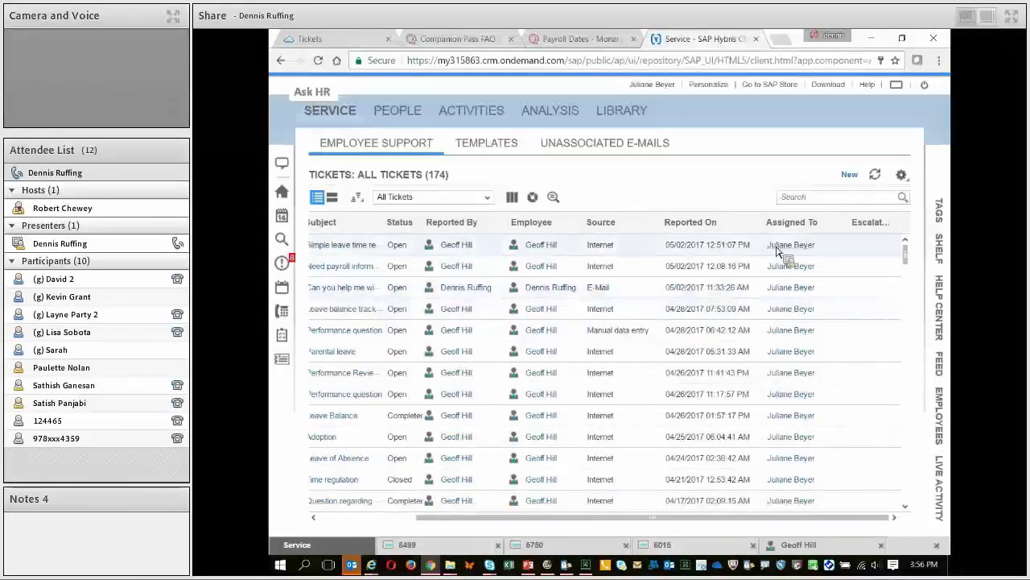
pyautogui.click(873, 247)
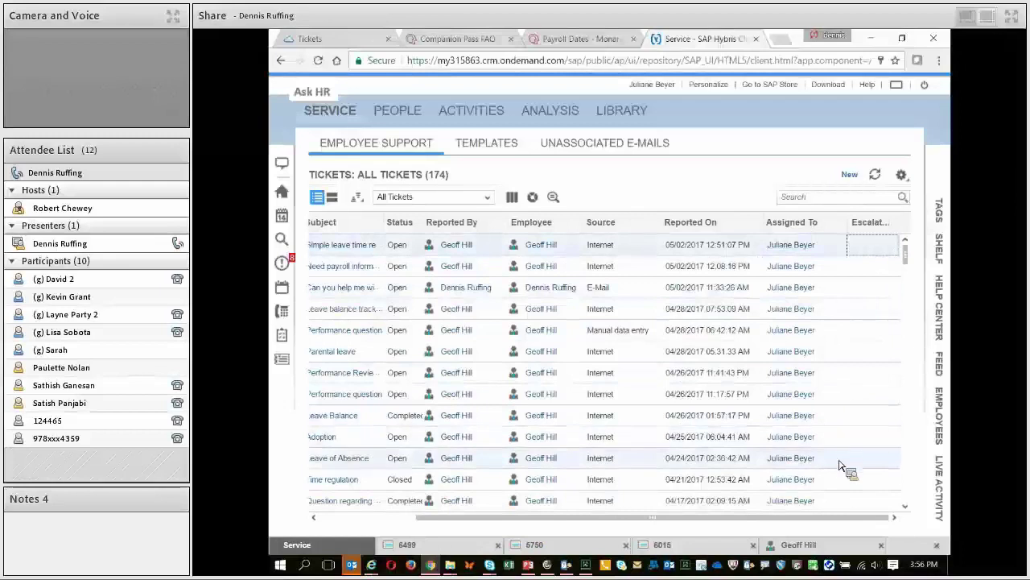
pyautogui.keyDown('shift'); pyautogui.click(868, 458); pyautogui.keyUp('shift')
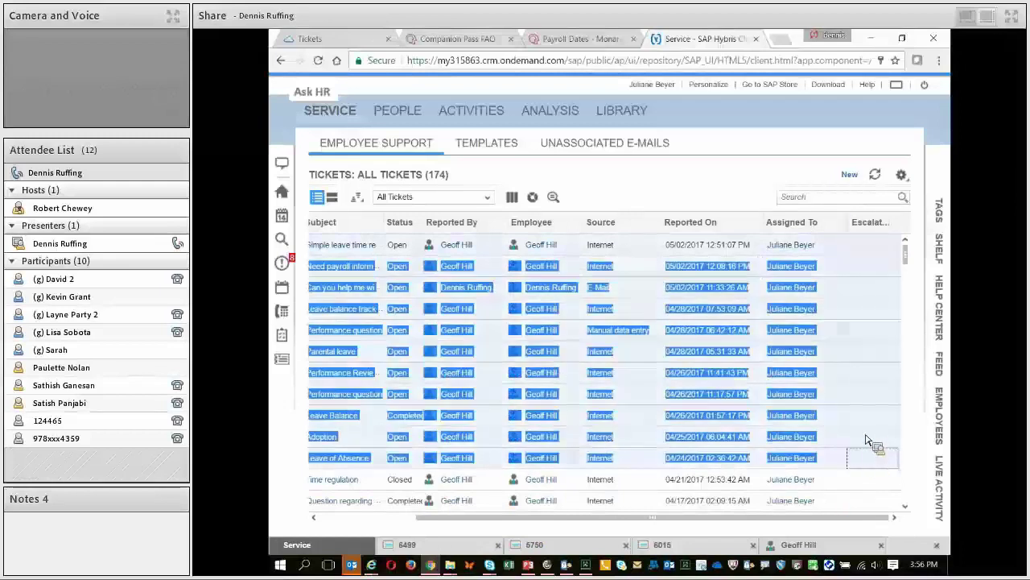
pyautogui.click(902, 175)
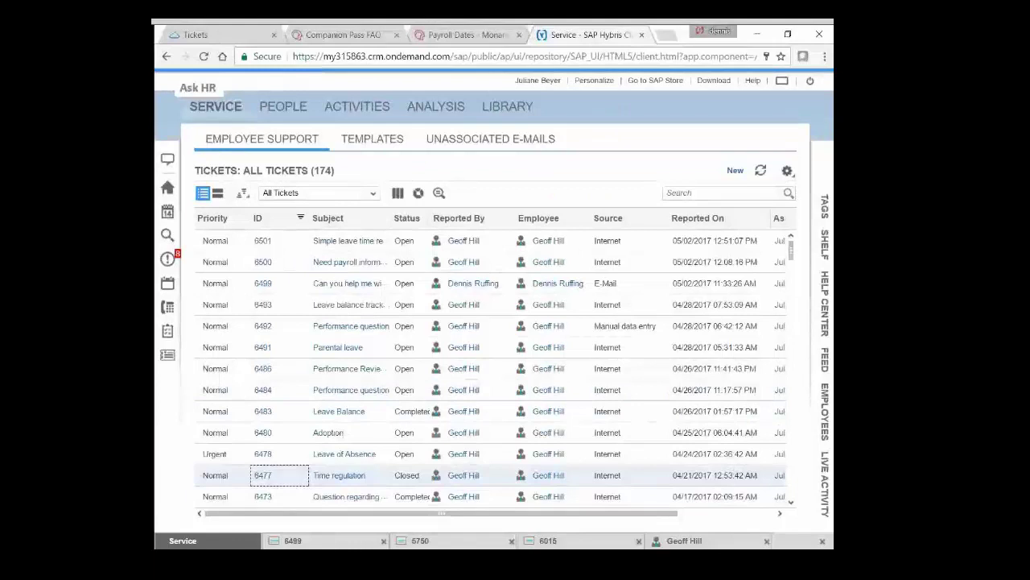
pyautogui.moveTo(442, 548)
pyautogui.click(255, 523)
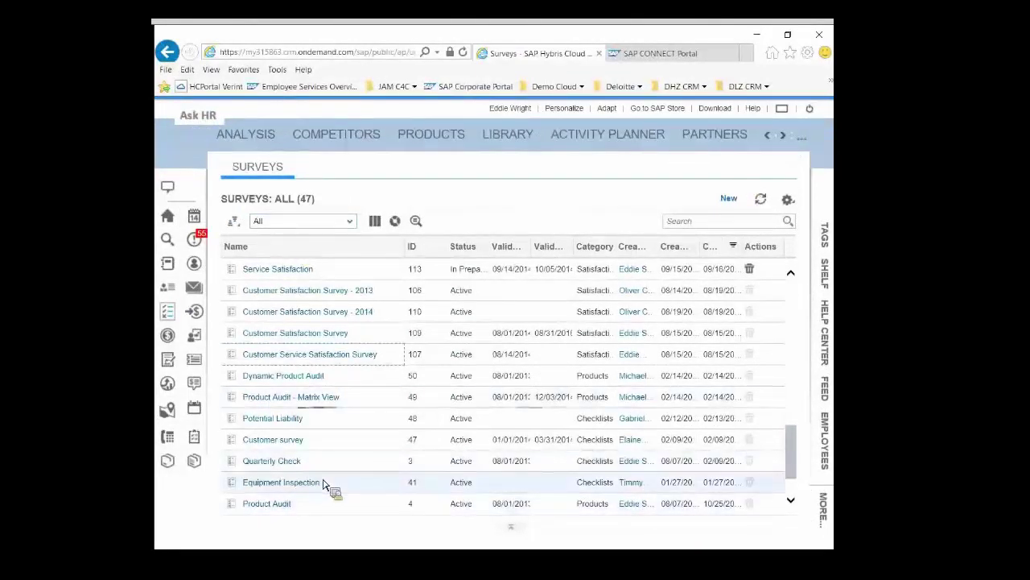
pyautogui.click(810, 141)
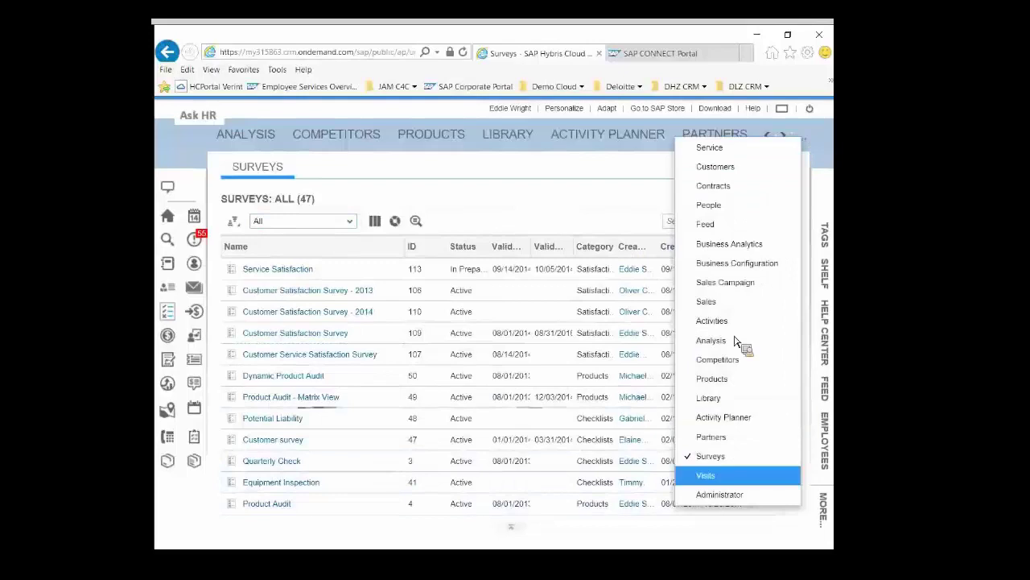
pyautogui.click(734, 496)
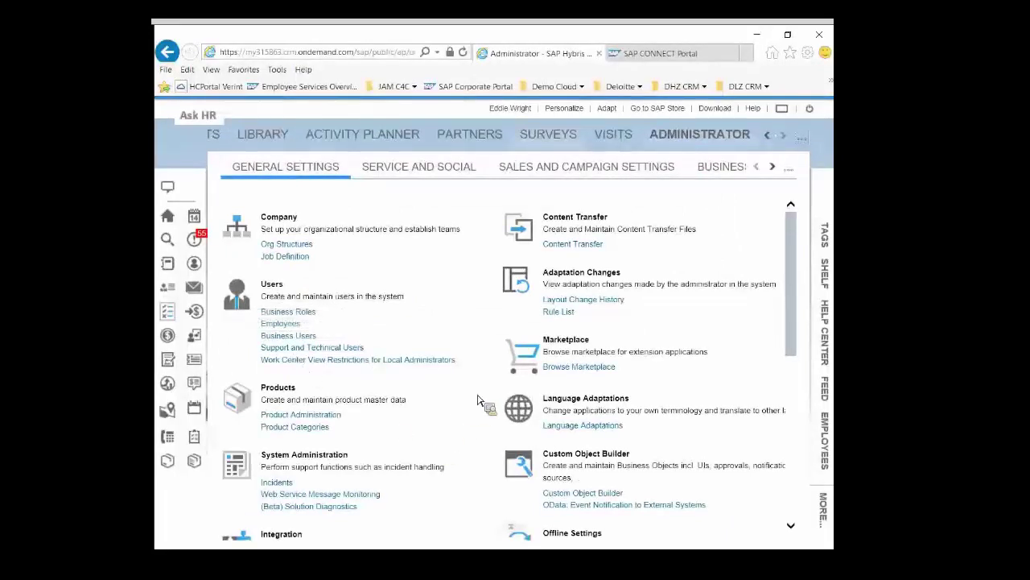
pyautogui.scroll(-1, 628, 241)
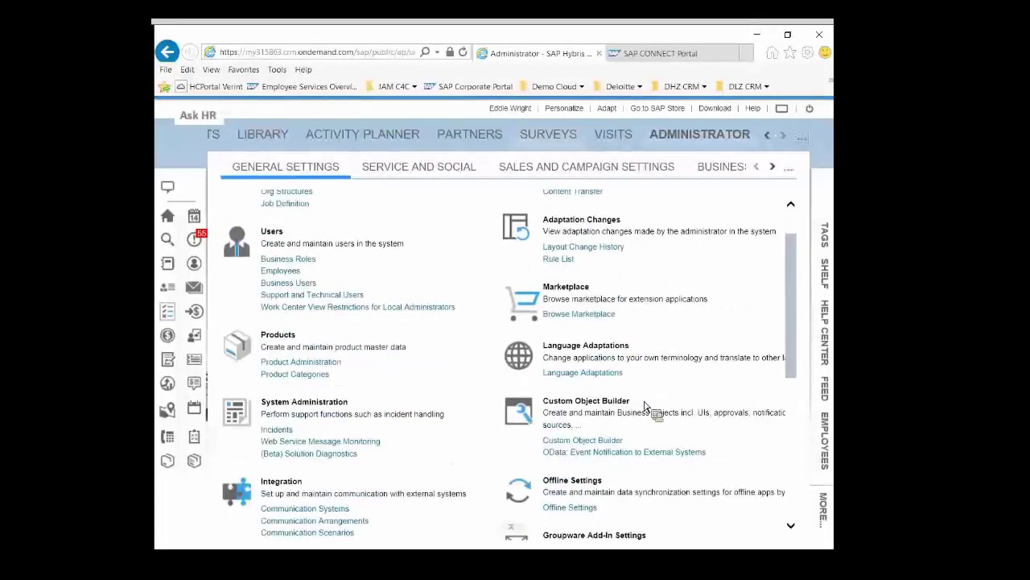
pyautogui.scroll(-1, 435, 435)
pyautogui.scroll(-2, 435, 435)
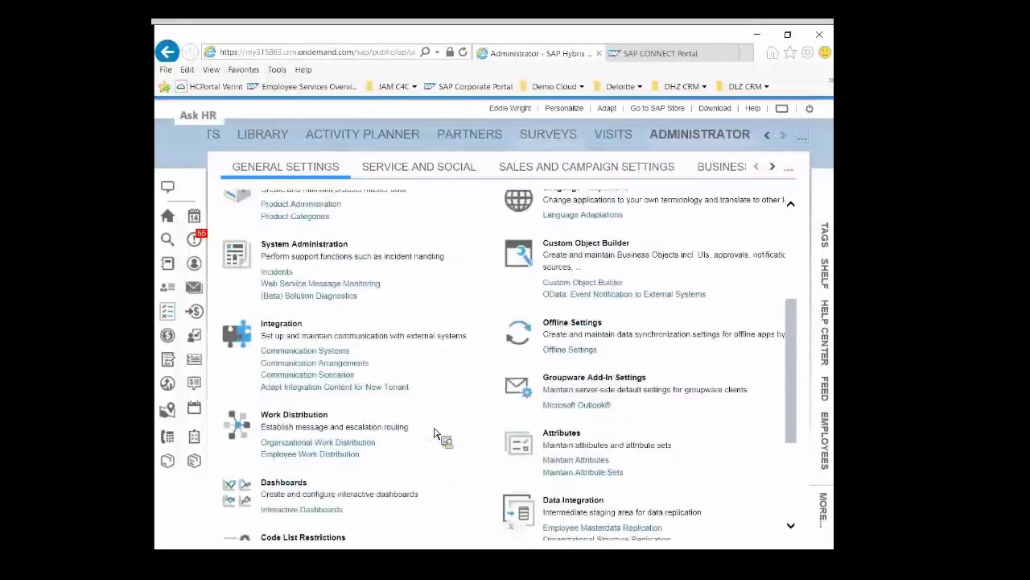
pyautogui.scroll(-1, 435, 434)
pyautogui.scroll(-1, 434, 434)
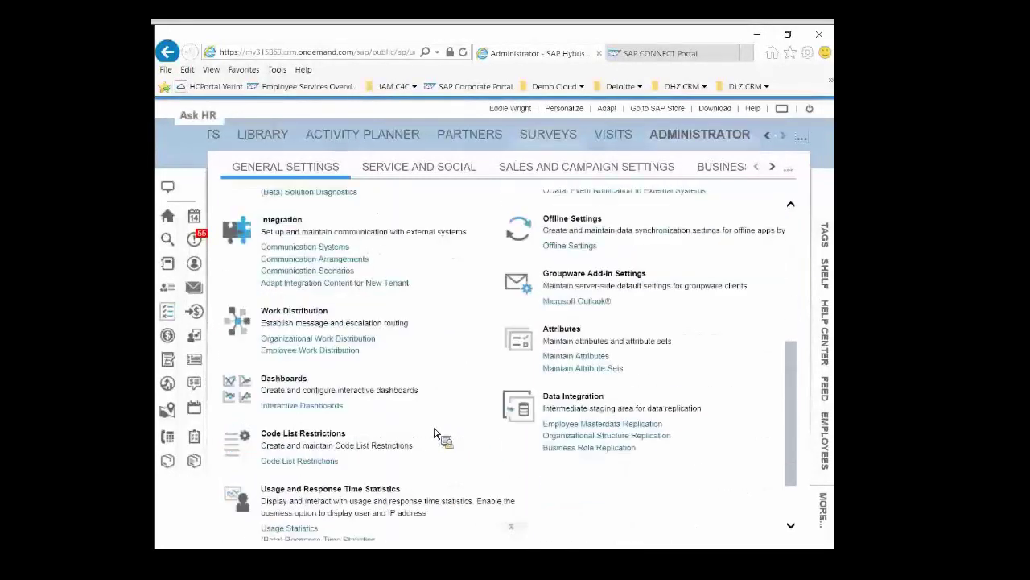
pyautogui.scroll(-1, 435, 435)
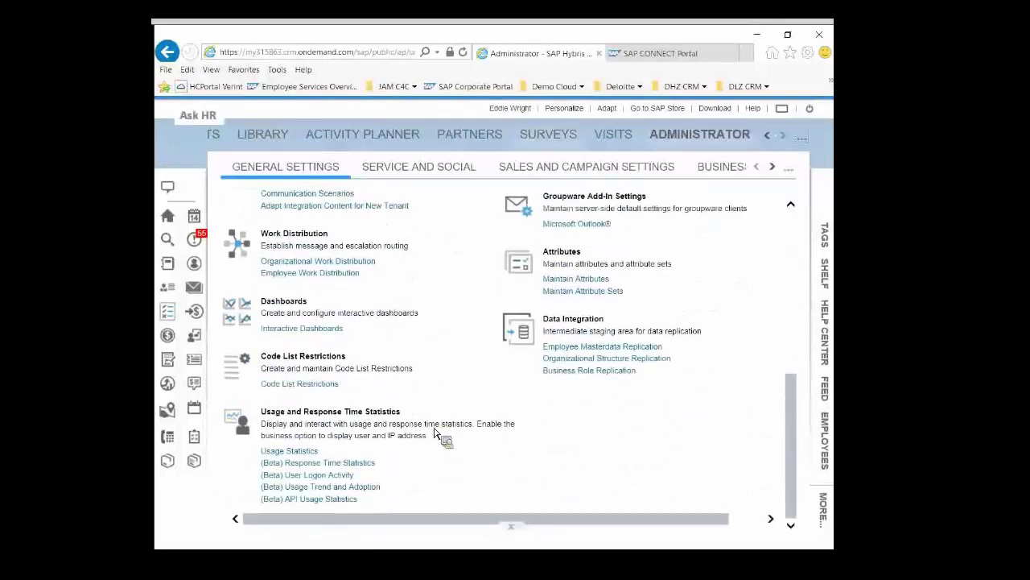
pyautogui.scroll(7, 390, 437)
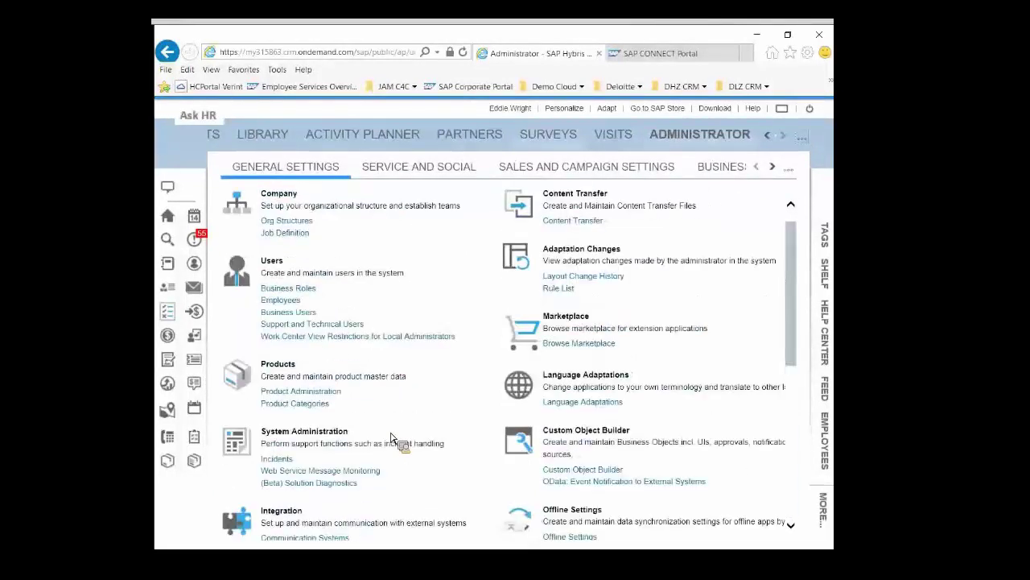
pyautogui.scroll(1, 390, 437)
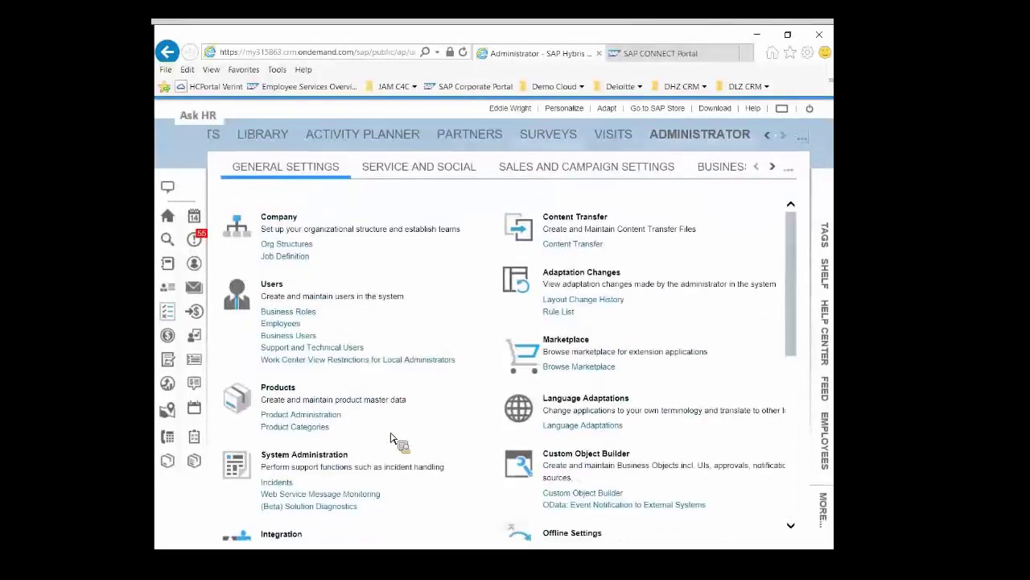
# Open Ticket Routing Rules under Service and Social settings and dismiss the resulting error.
pyautogui.click(452, 172)
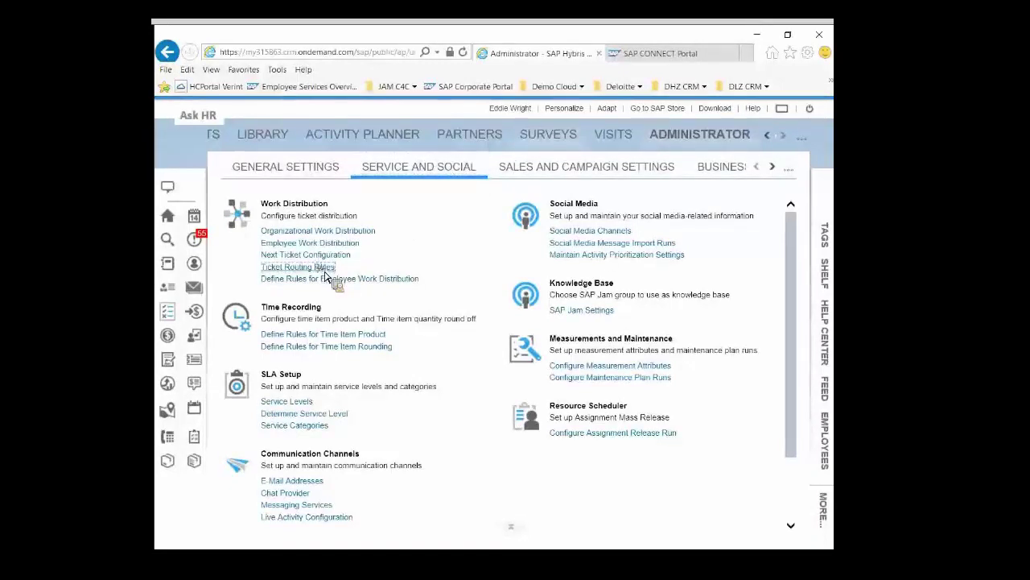
pyautogui.click(321, 266)
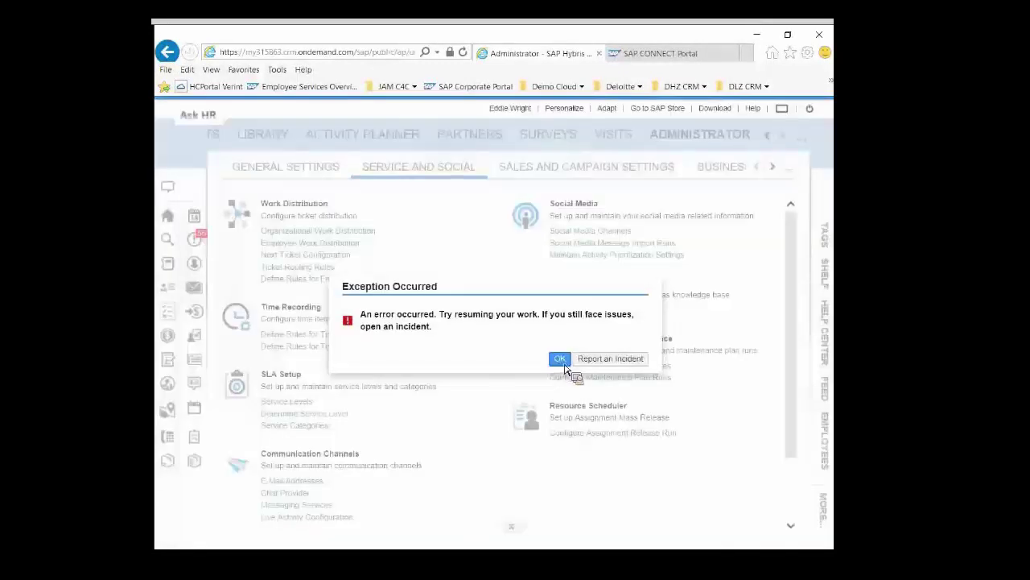
pyautogui.click(562, 362)
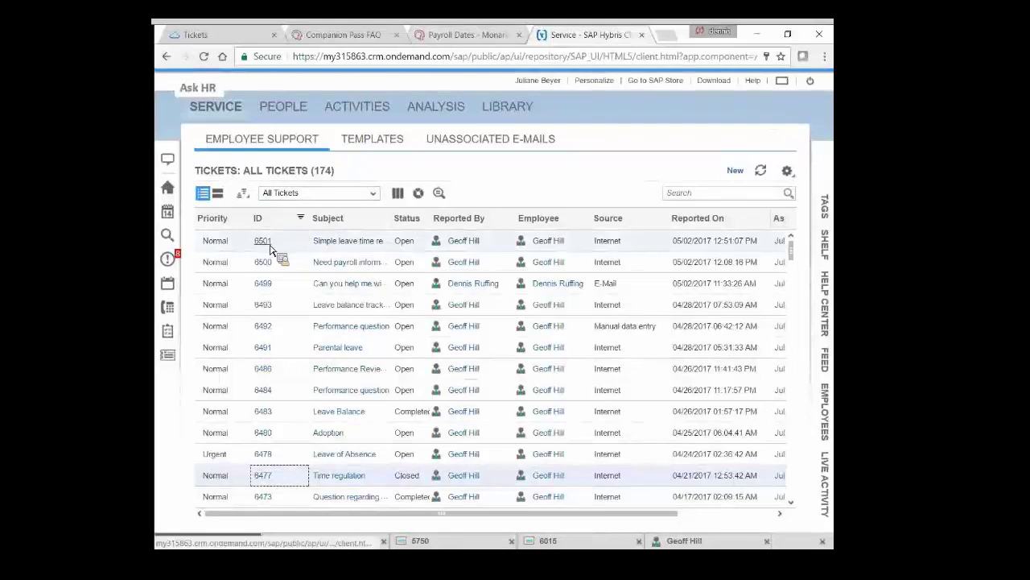
# Preview ticket 6501's quick-view card, scrolling through its queue, escalation and due-date fields.
pyautogui.moveTo(270, 250)
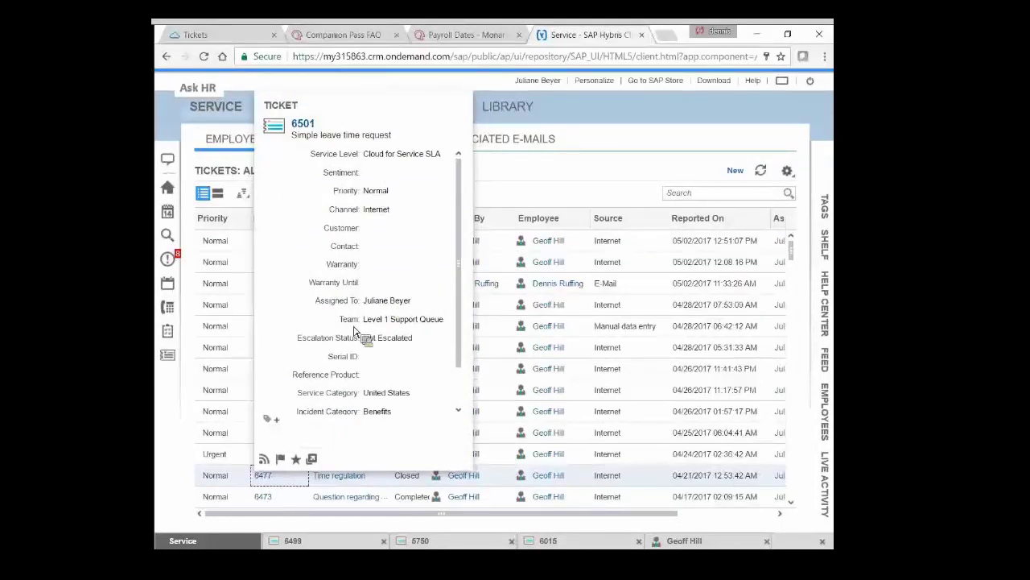
pyautogui.scroll(-2, 467, 378)
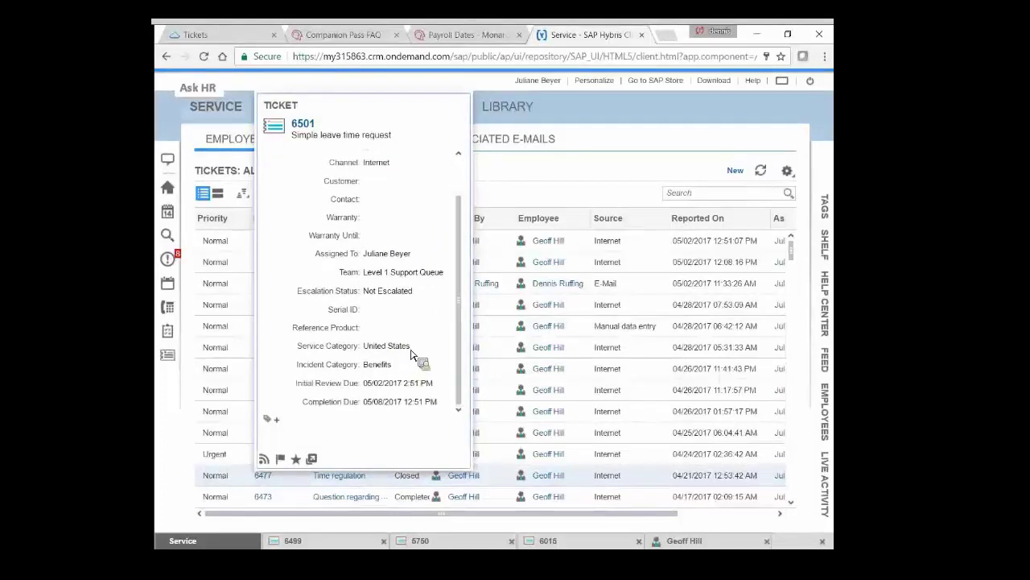
pyautogui.scroll(2, 463, 308)
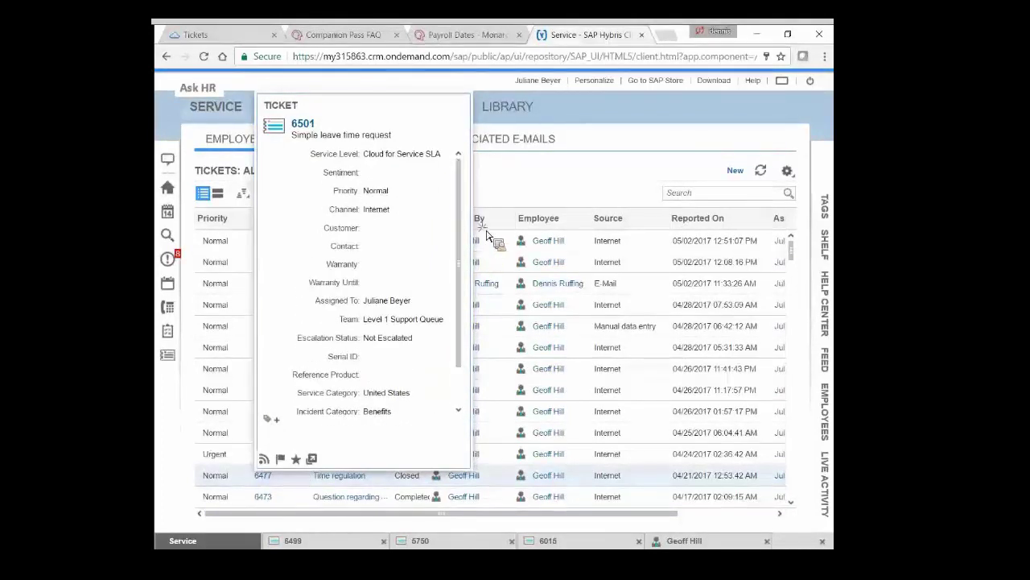
# Open ticket 6501 in full and bring up its Object Category value help.
pyautogui.doubleClick(313, 129)
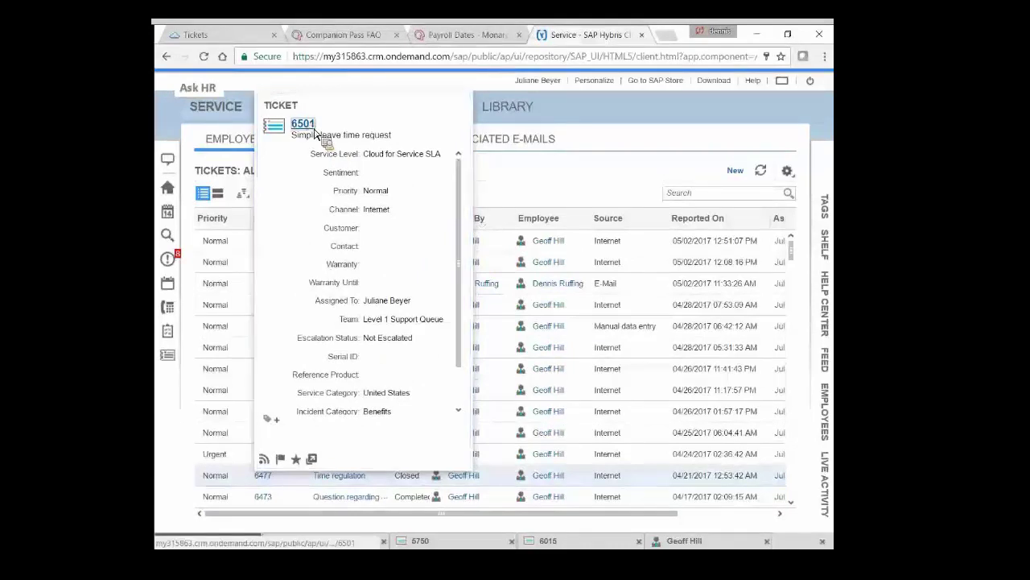
pyautogui.click(315, 132)
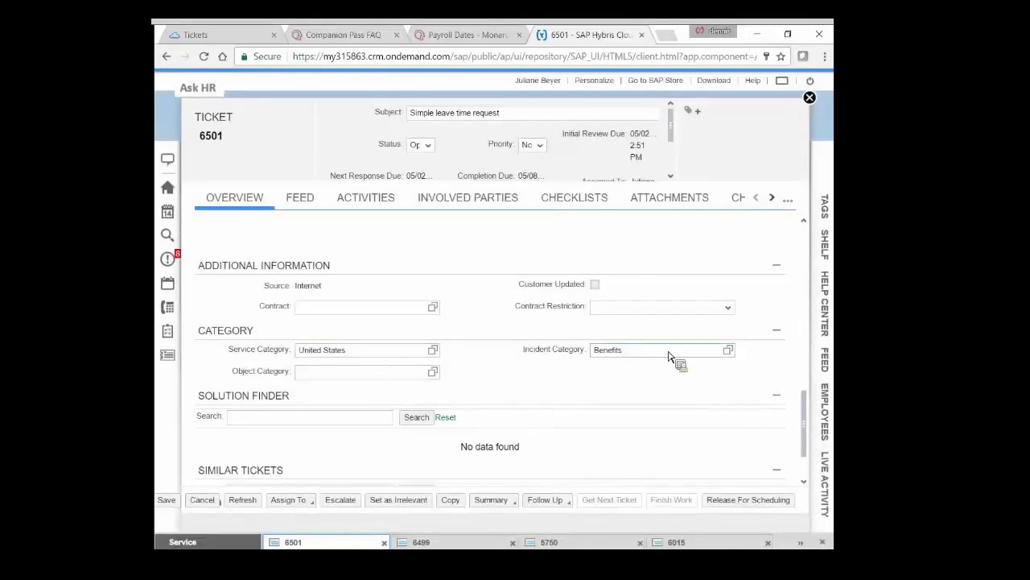
pyautogui.click(436, 373)
pyautogui.scroll(-1, 555, 286)
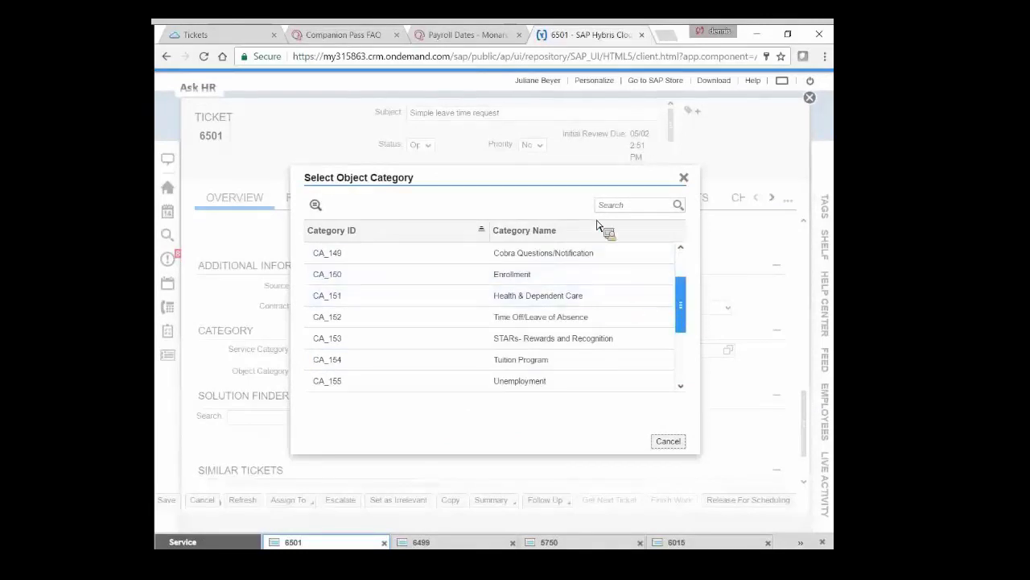
# Reposition the Select Object Category window and pick Work Life/Wellness/Discount Programs.
pyautogui.moveTo(570, 193); pyautogui.dragTo(610, 226)
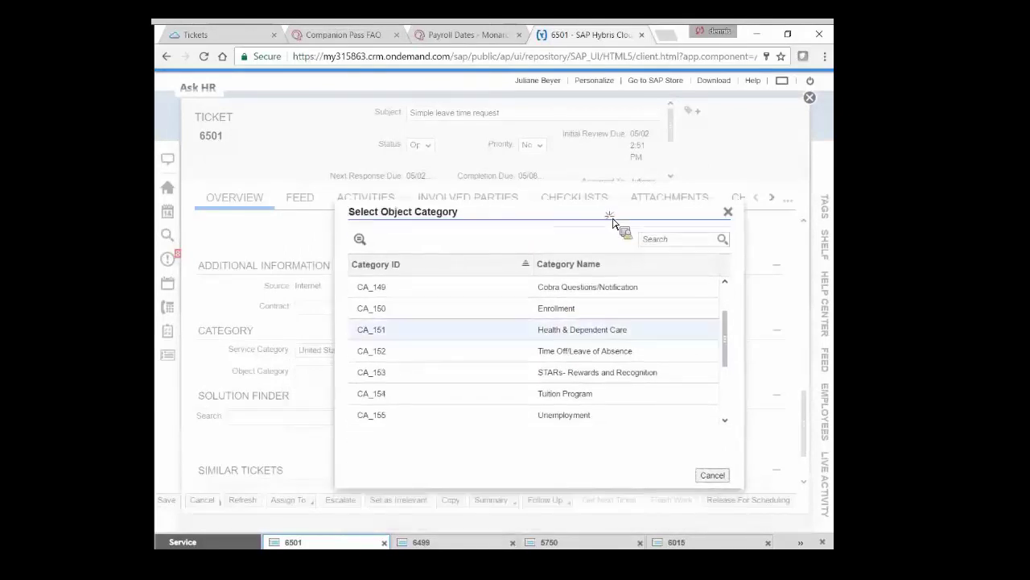
pyautogui.moveTo(739, 342); pyautogui.dragTo(726, 369)
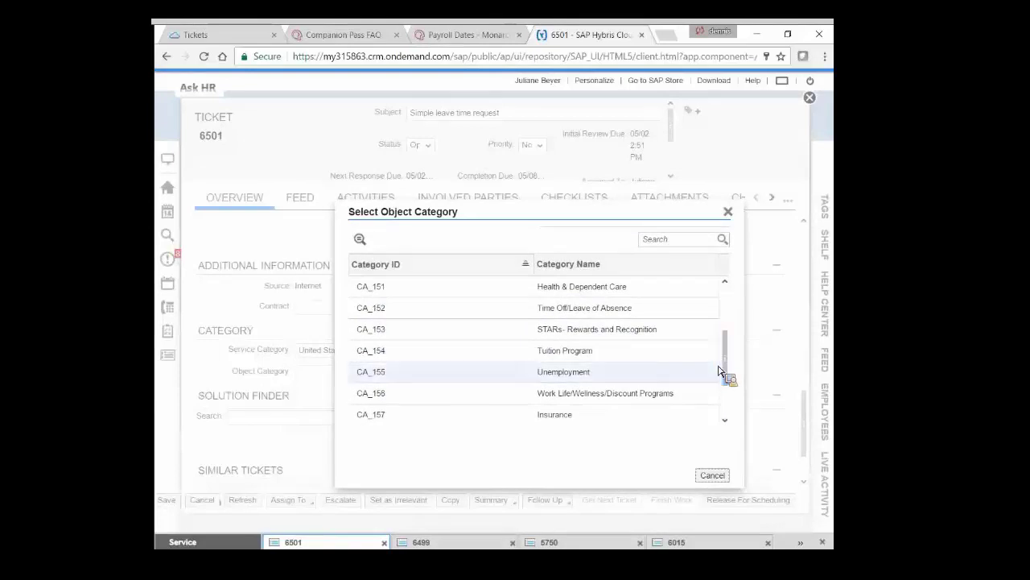
pyautogui.click(643, 402)
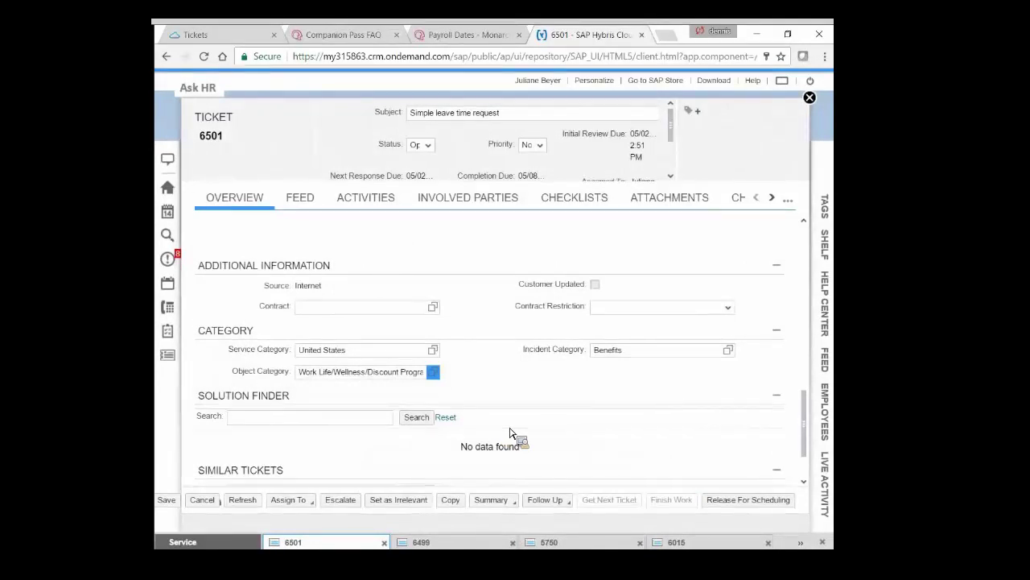
# Save ticket 6501 with Ctrl+S and review its header fields.
pyautogui.hotkey('ctrl', 's')
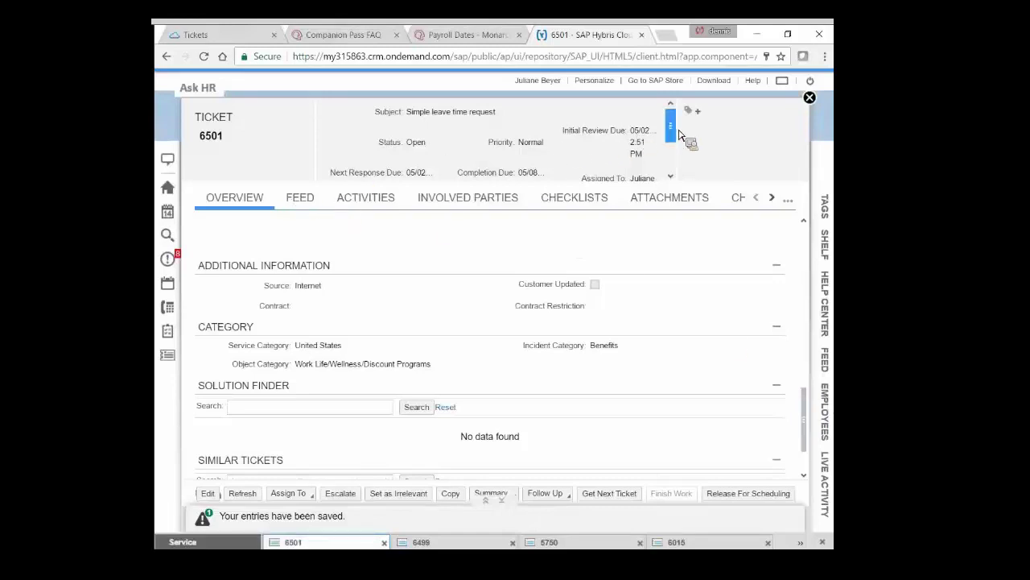
pyautogui.scroll(-1, 679, 131)
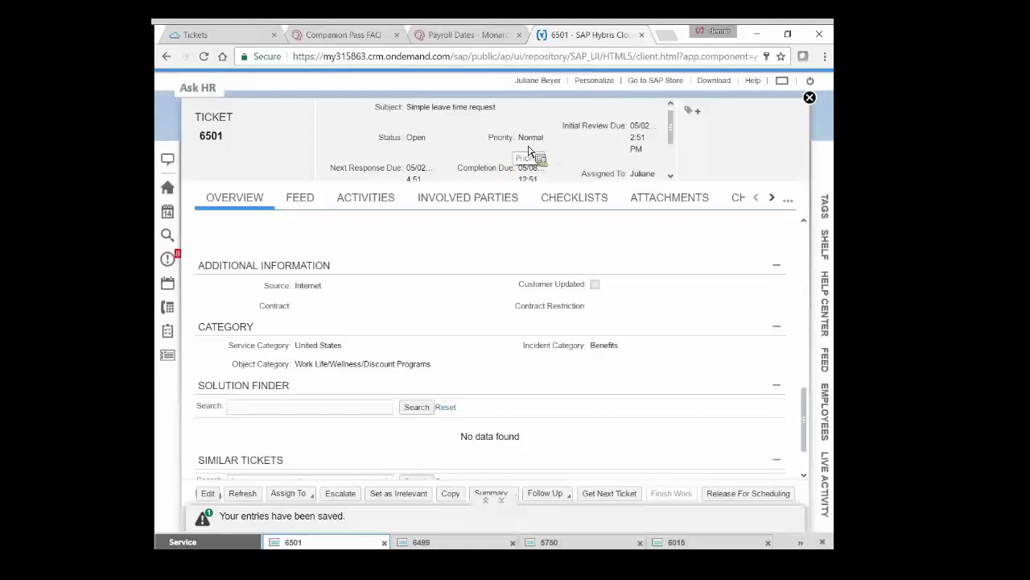
pyautogui.moveTo(667, 141); pyautogui.dragTo(670, 150)
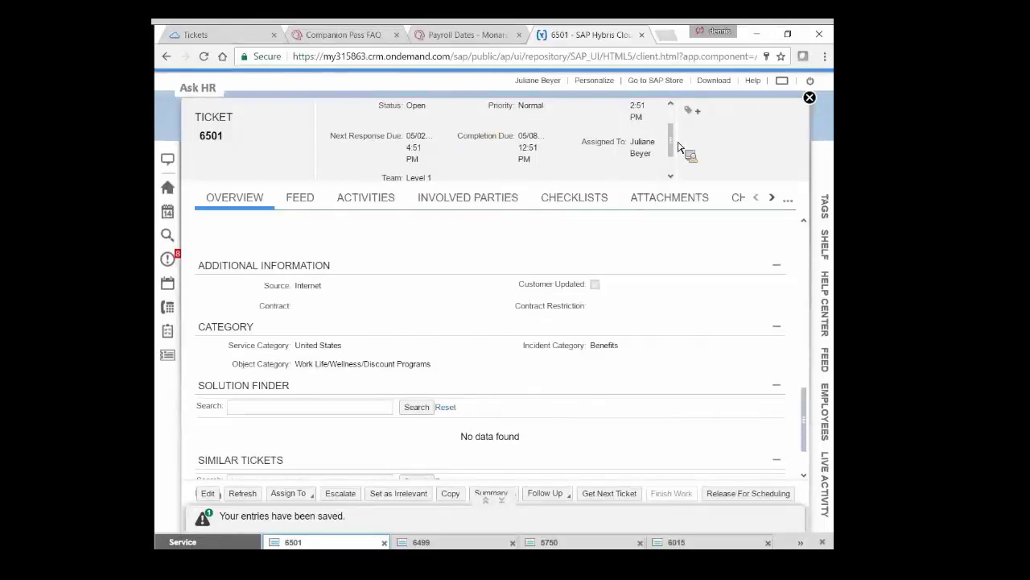
# Add the tags 'payroll' and 'questions' to ticket 6501's header.
pyautogui.moveTo(671, 148); pyautogui.dragTo(672, 172)
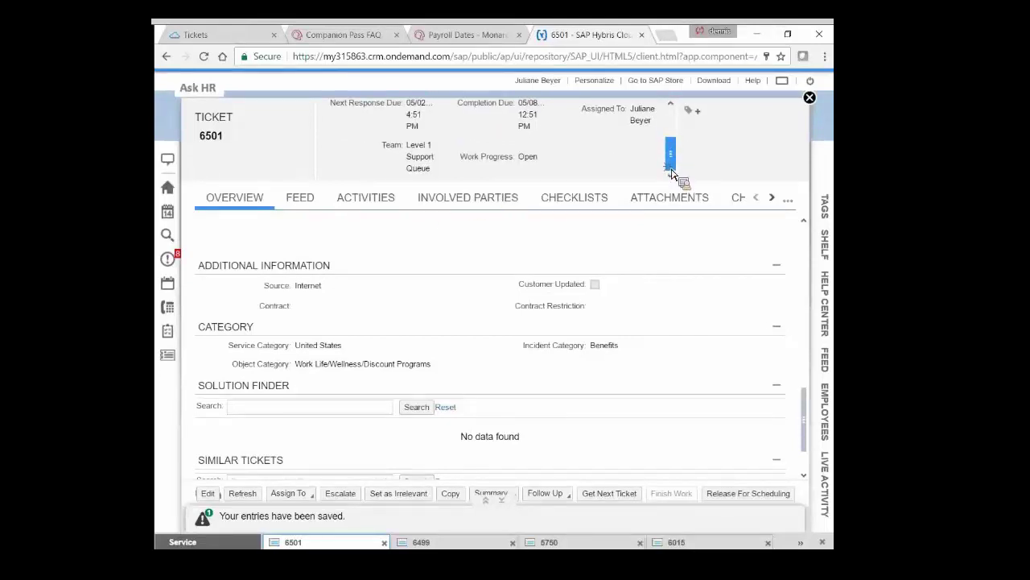
pyautogui.scroll(3, 673, 169)
pyautogui.click(698, 113)
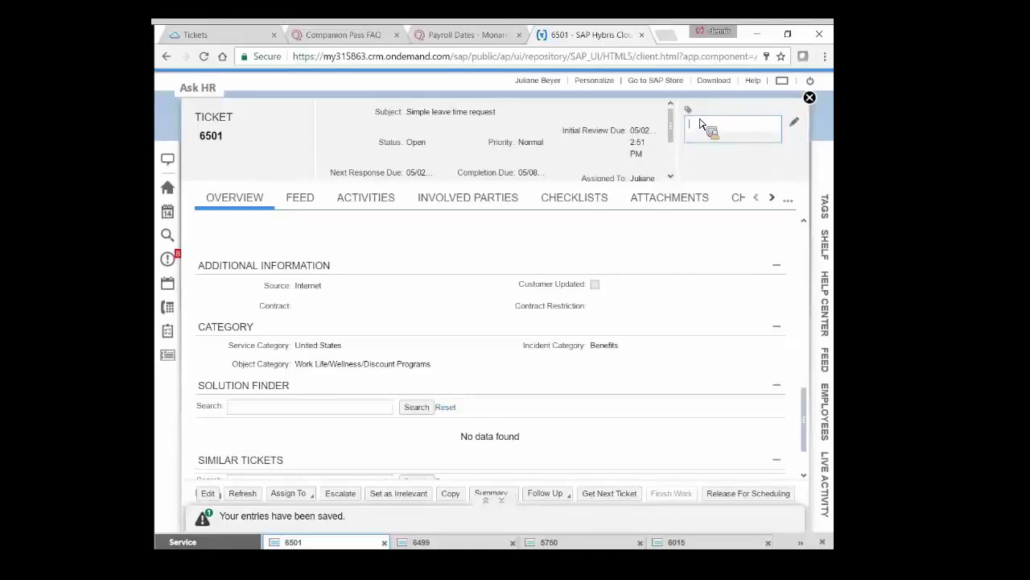
pyautogui.write('payroll')
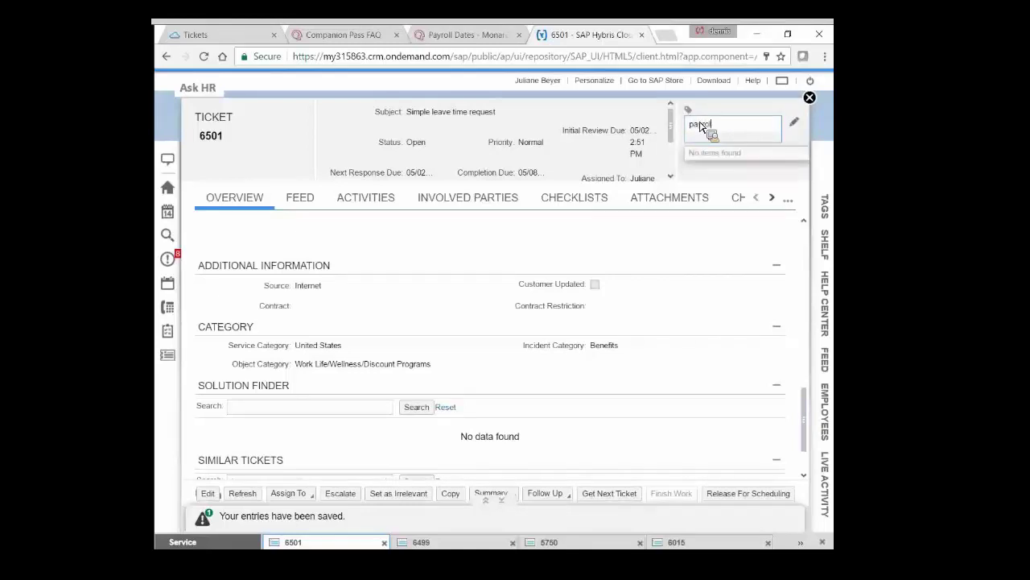
pyautogui.press('Return')
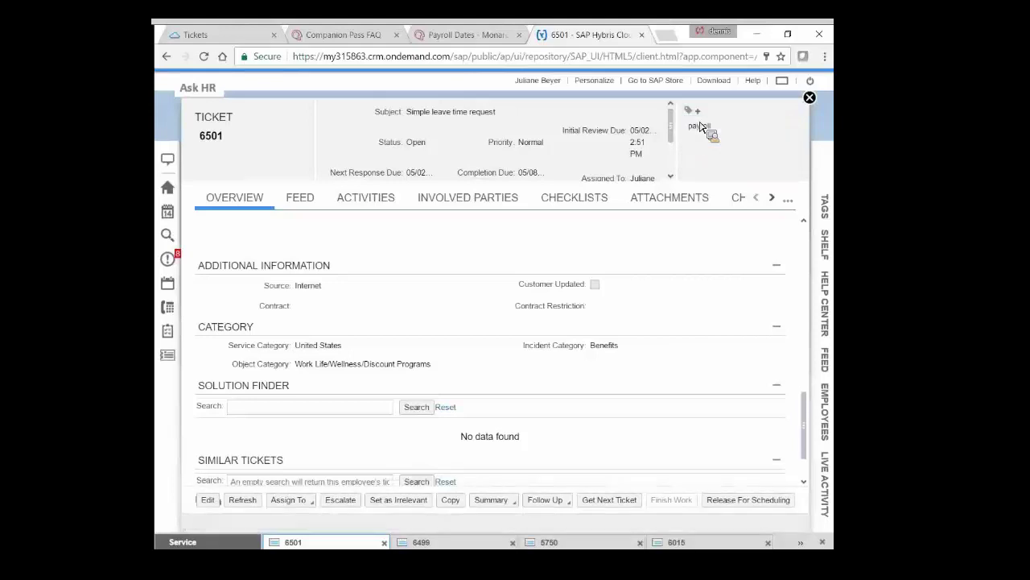
pyautogui.click(707, 127)
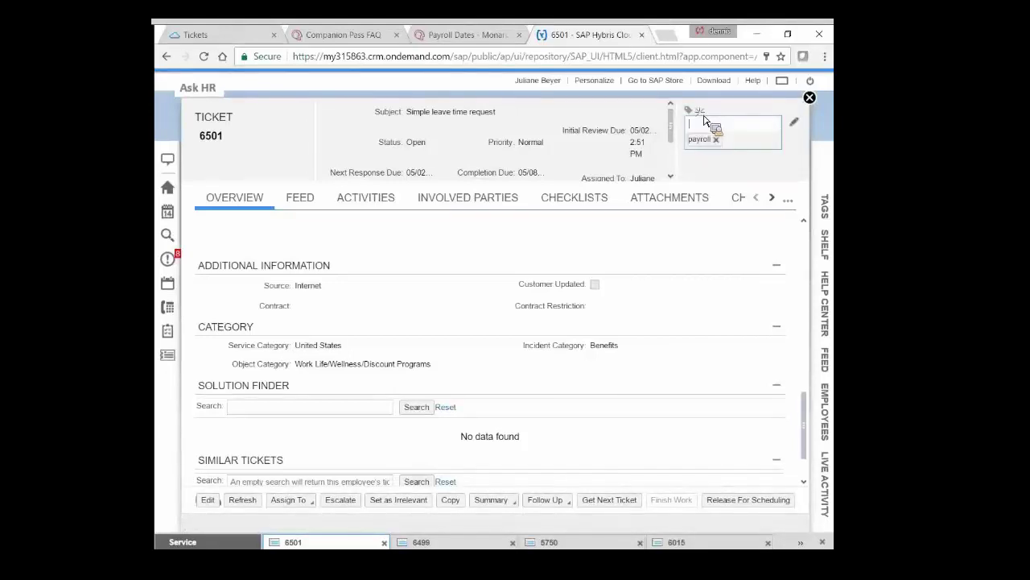
pyautogui.write('questions')
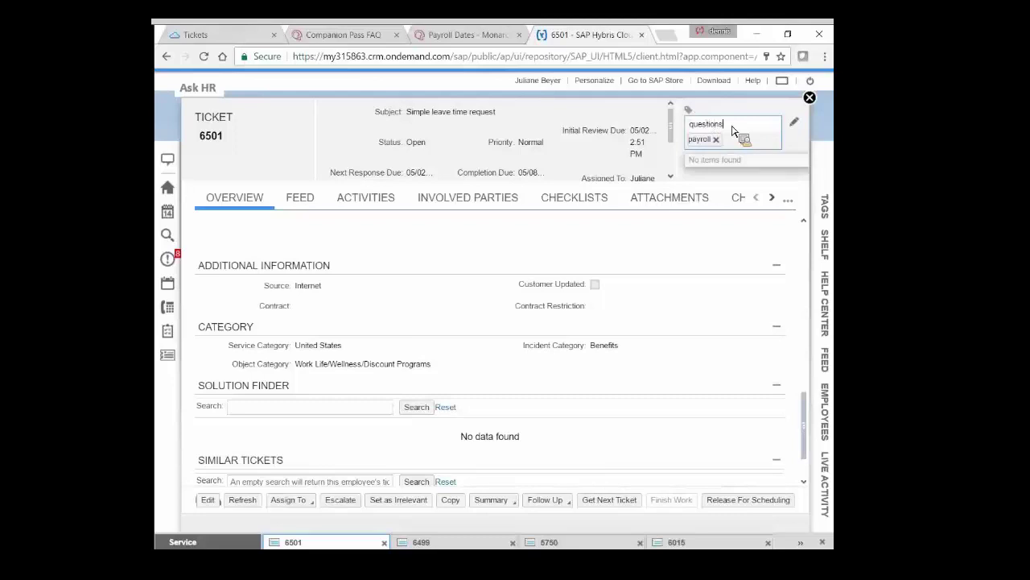
pyautogui.press('Return')
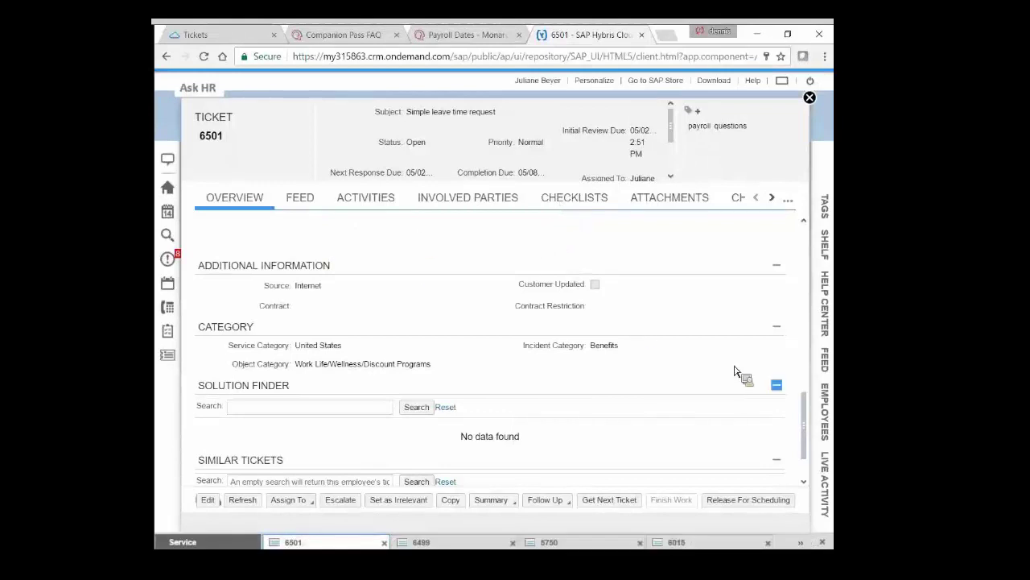
# Scroll down ticket 6501's Overview to the Reply section.
pyautogui.moveTo(799, 409); pyautogui.dragTo(707, 250)
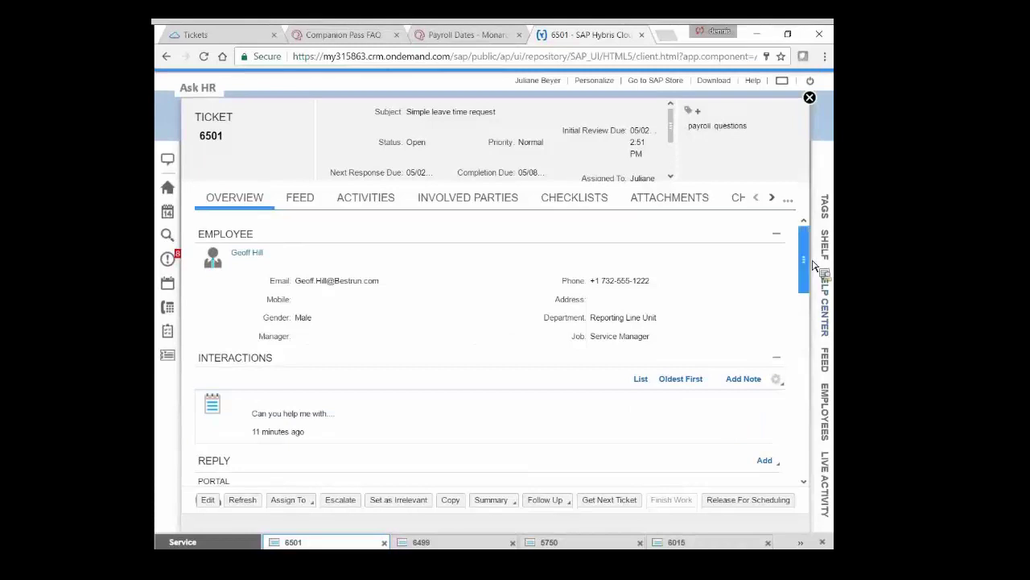
pyautogui.scroll(-1, 809, 276)
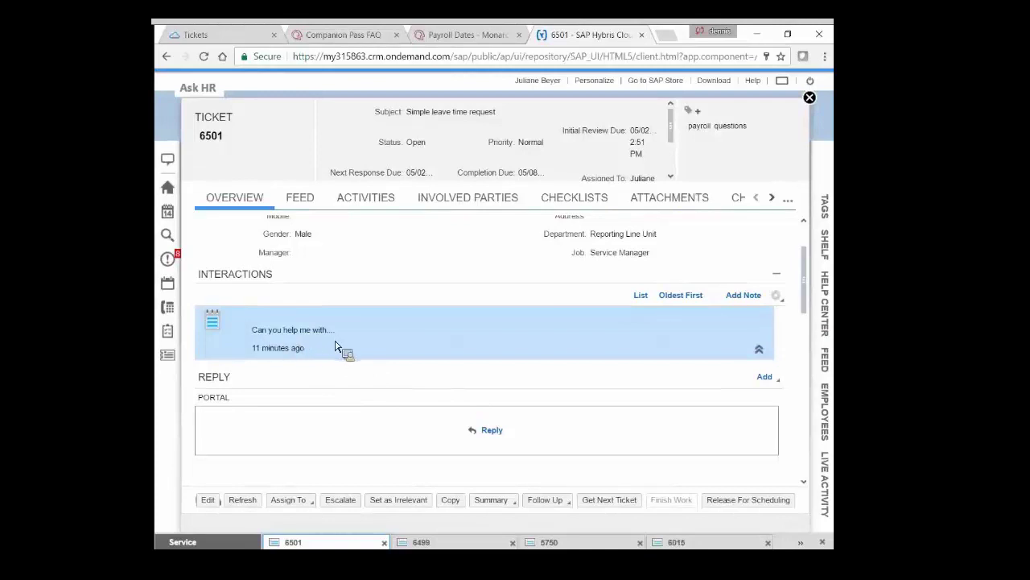
pyautogui.scroll(-2, 345, 440)
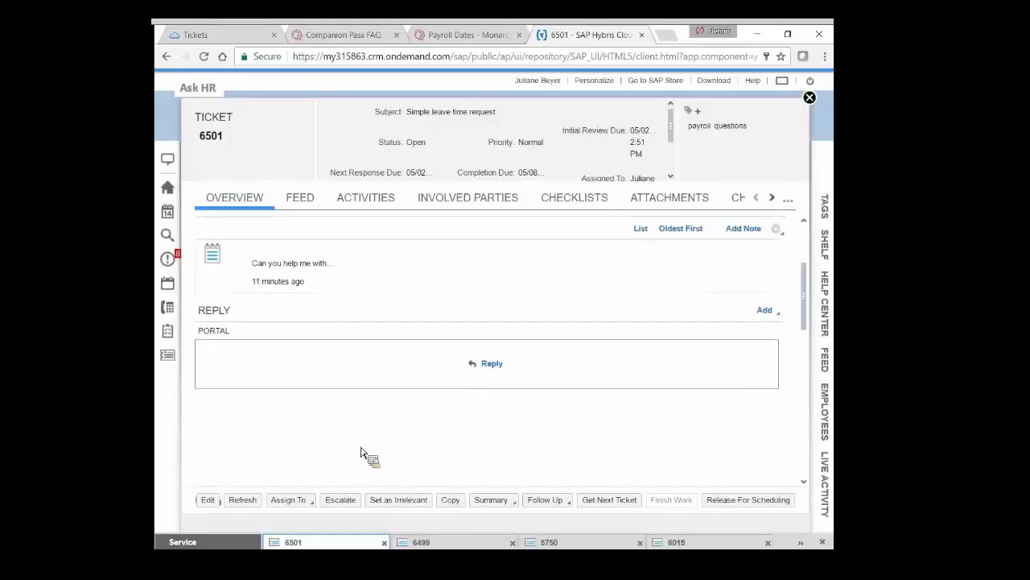
# Write and post a portal reply beginning 'Maybe youshould' on ticket 6501.
pyautogui.click(482, 372)
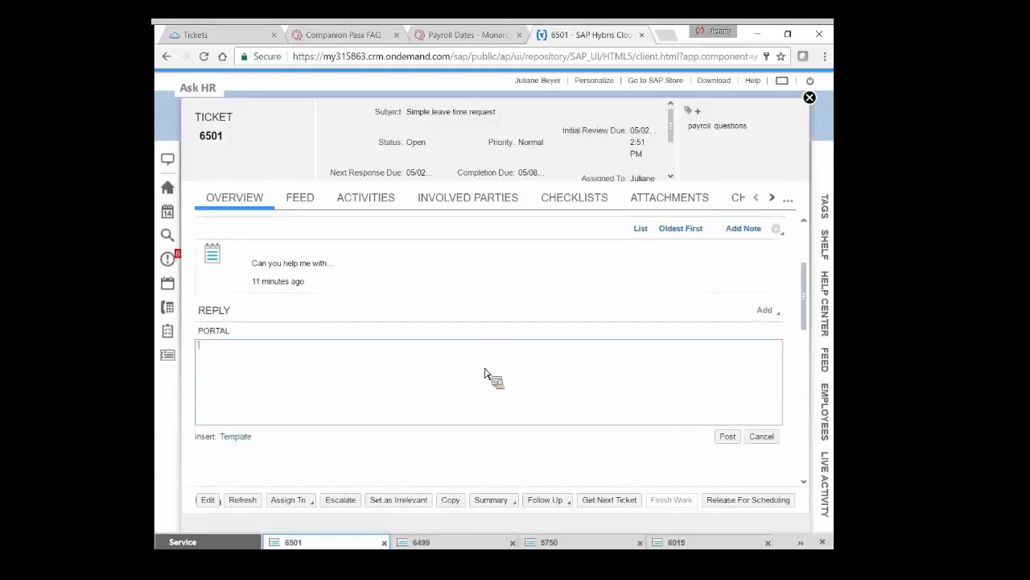
pyautogui.write('Maybe youshoul')
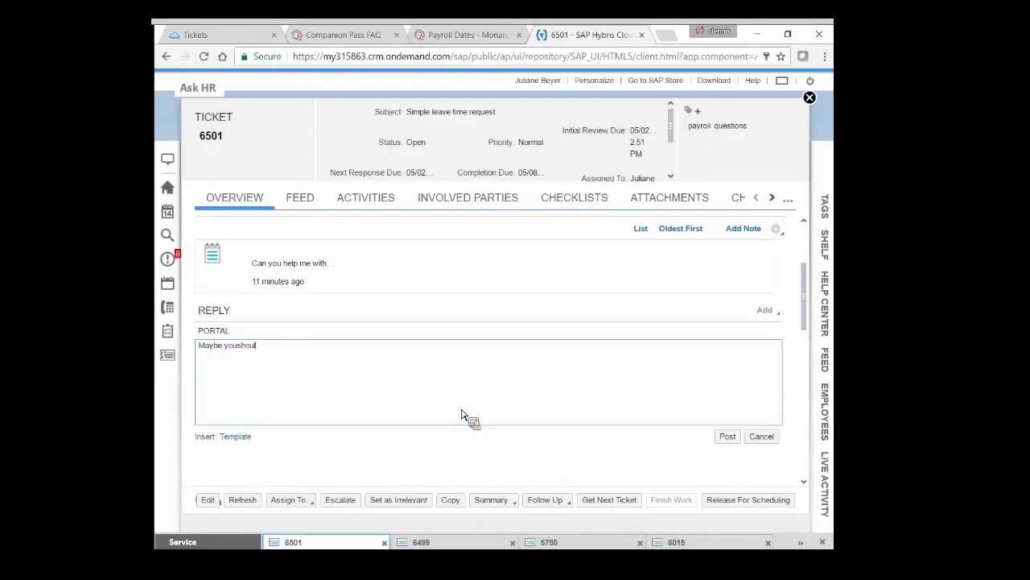
pyautogui.write('d r')
pyautogui.write('ry')
pyautogui.click(725, 439)
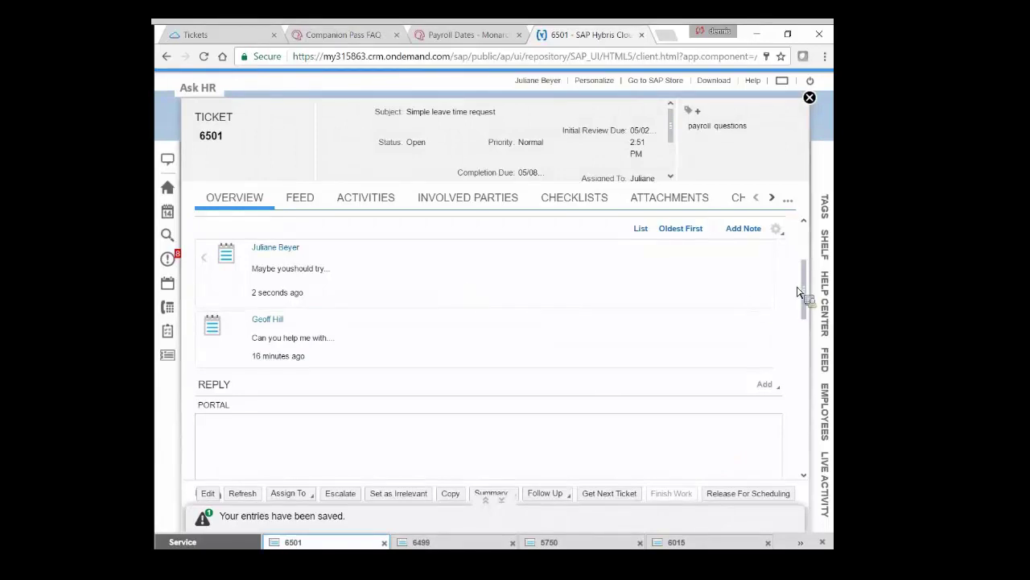
pyautogui.moveTo(805, 298)
pyautogui.mouseDown()
pyautogui.moveTo(809, 320)
pyautogui.moveTo(806, 299)
pyautogui.mouseUp()
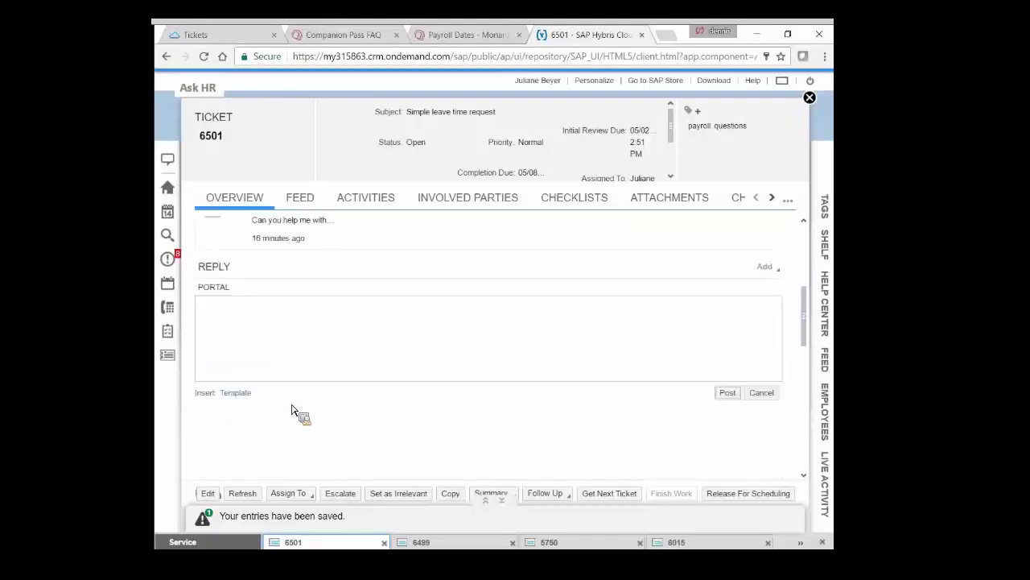
# Search Solution Finder for 'payroll' knowledge articles.
pyautogui.scroll(-10, 293, 411)
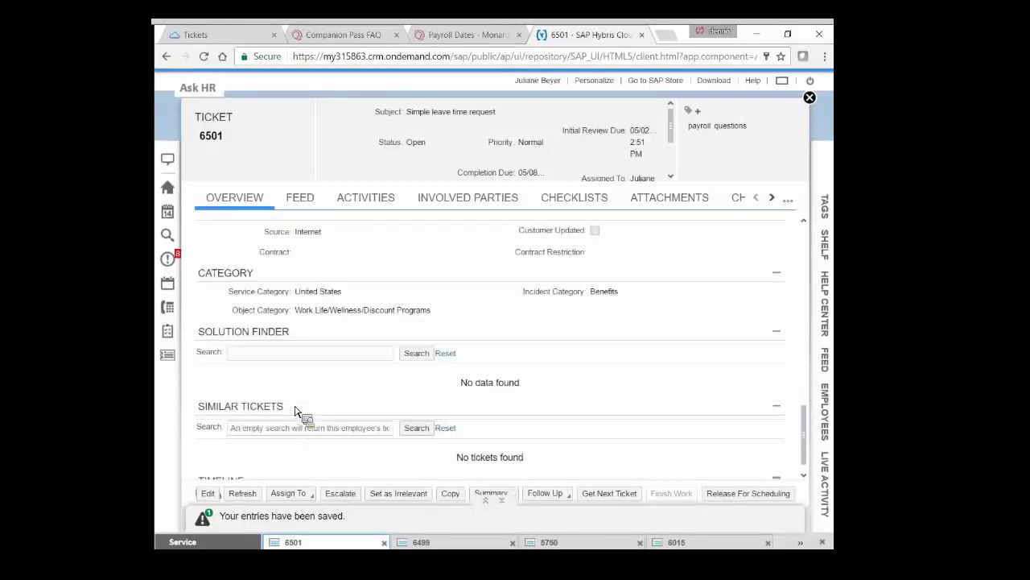
pyautogui.scroll(-1, 295, 411)
pyautogui.click(308, 336)
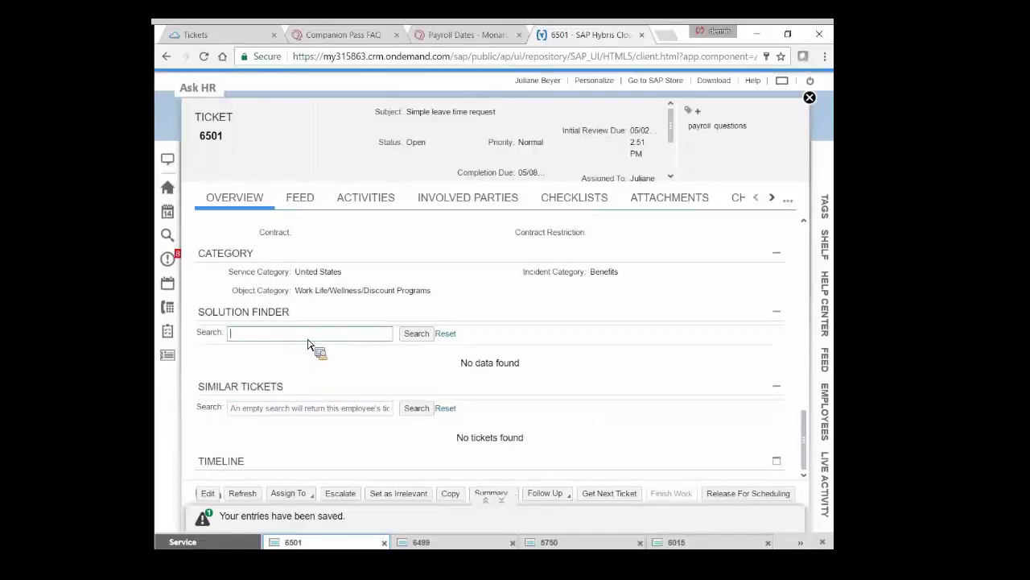
pyautogui.write('payroll')
pyautogui.press('Return')
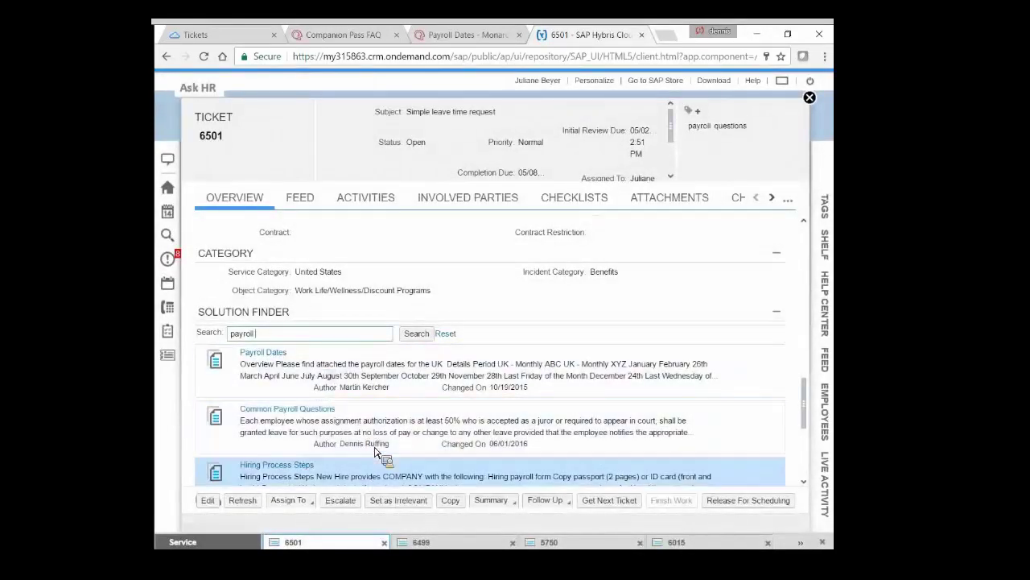
# Browse the payroll results and open the Payroll Dates article.
pyautogui.moveTo(515, 363); pyautogui.dragTo(438, 371)
pyautogui.click(411, 431)
pyautogui.scroll(-2, 411, 435)
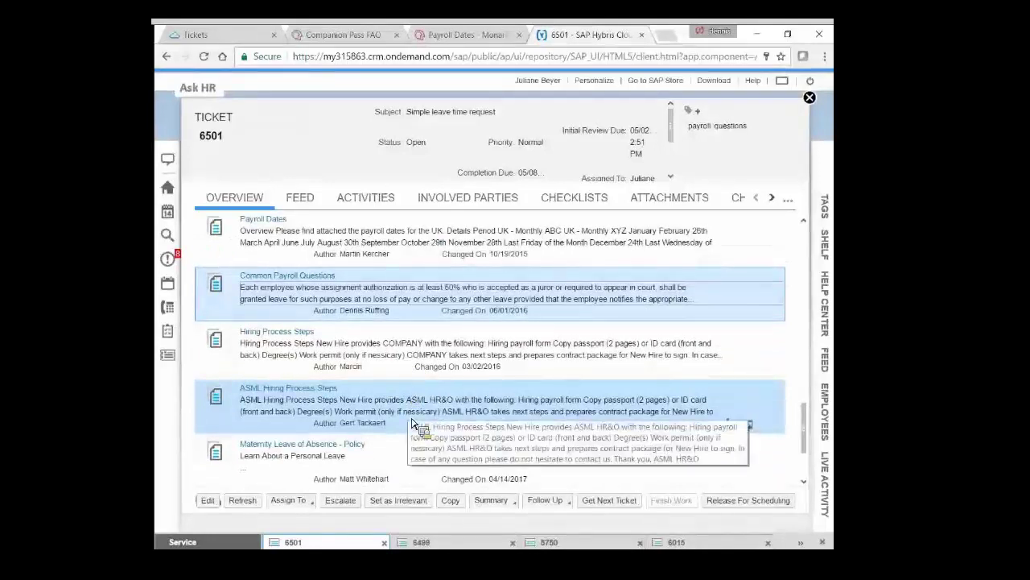
pyautogui.scroll(-1, 411, 425)
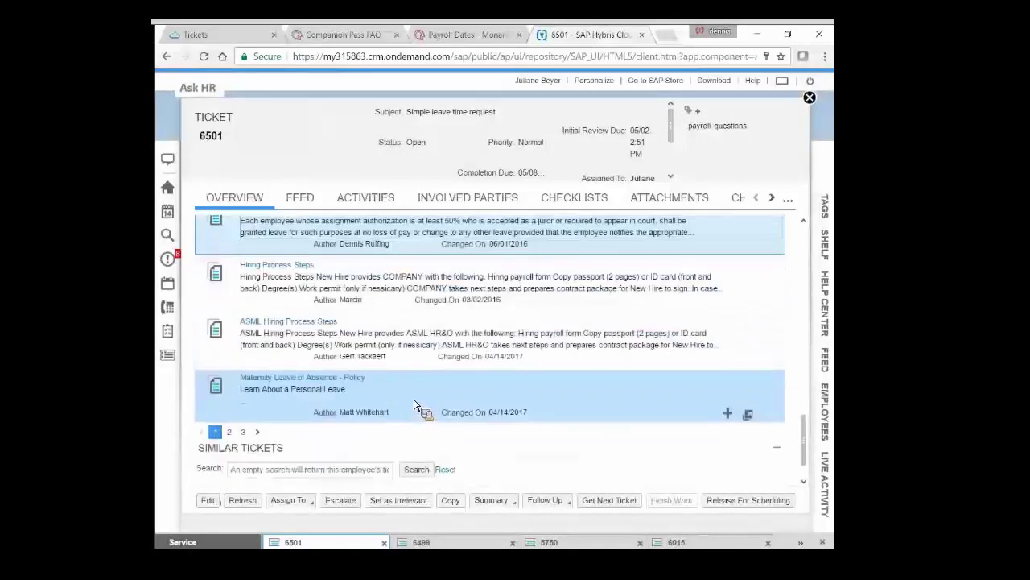
pyautogui.scroll(2, 410, 388)
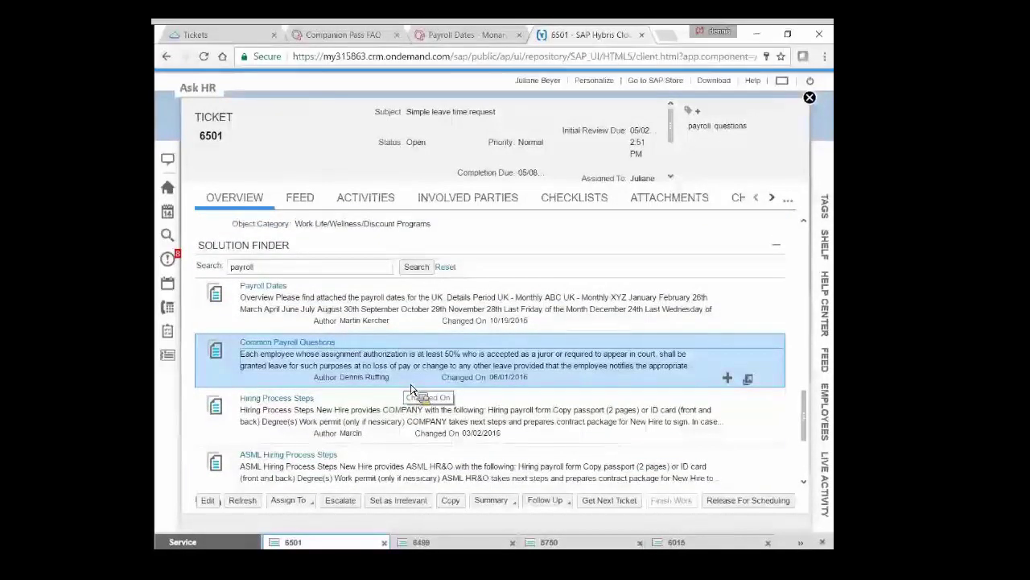
pyautogui.moveTo(410, 388); pyautogui.dragTo(307, 285)
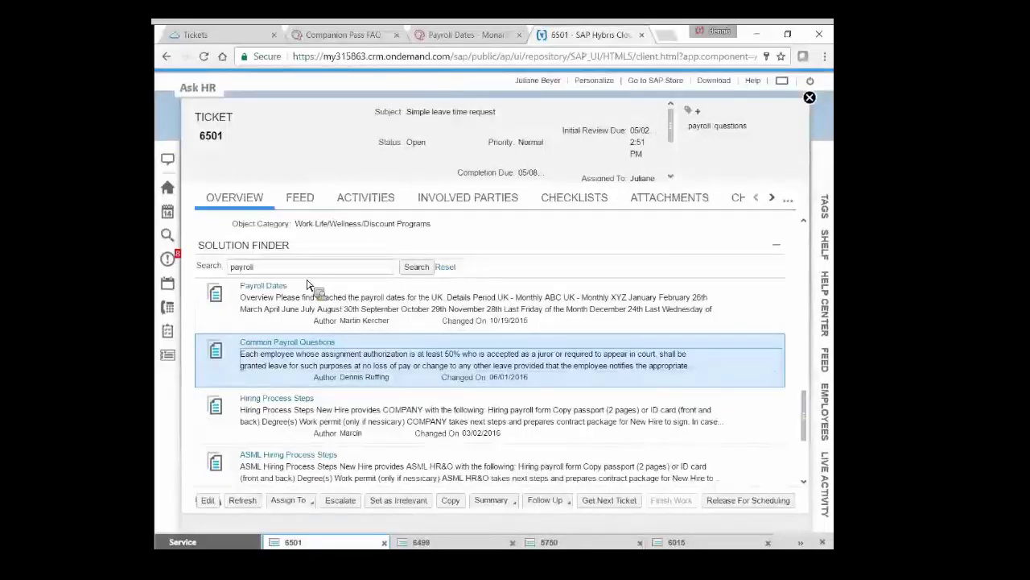
pyautogui.moveTo(308, 285); pyautogui.dragTo(745, 330)
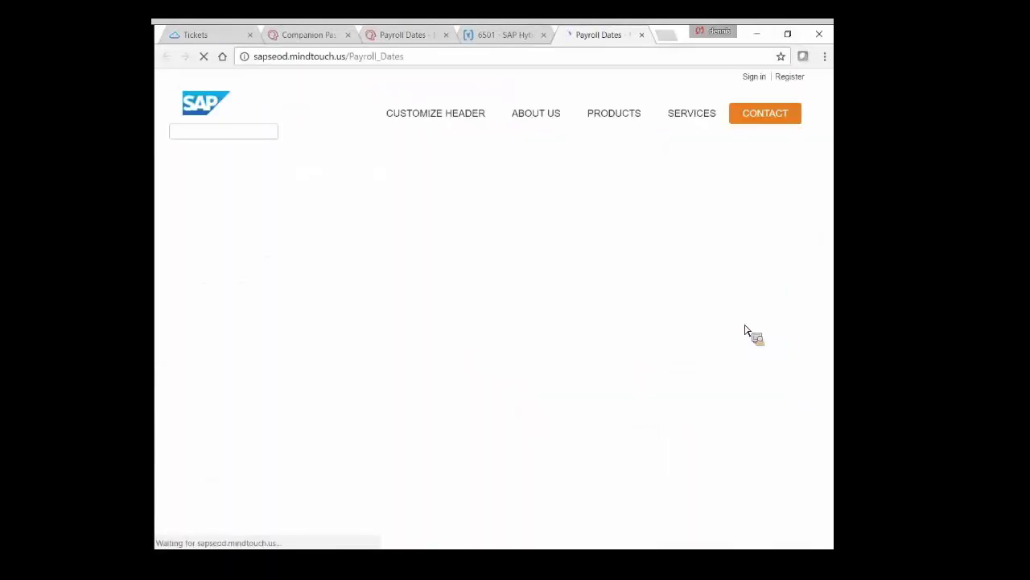
# Scroll through the Payroll Dates article's UK monthly pay-date table.
pyautogui.scroll(-2, 403, 350)
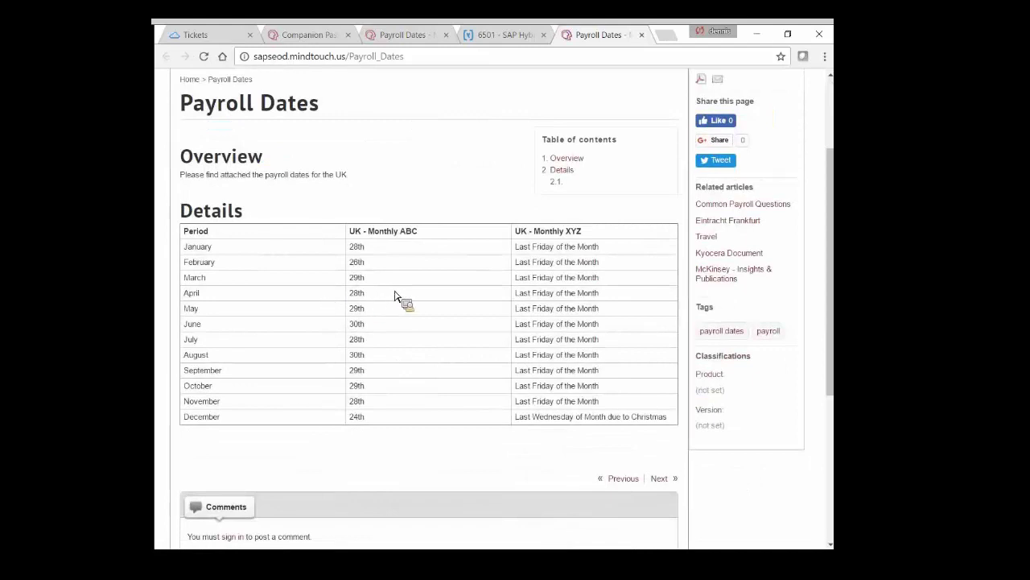
# Add the Payroll Dates article link to ticket 6501's reply with the note 'try this...' below it.
pyautogui.click(506, 35)
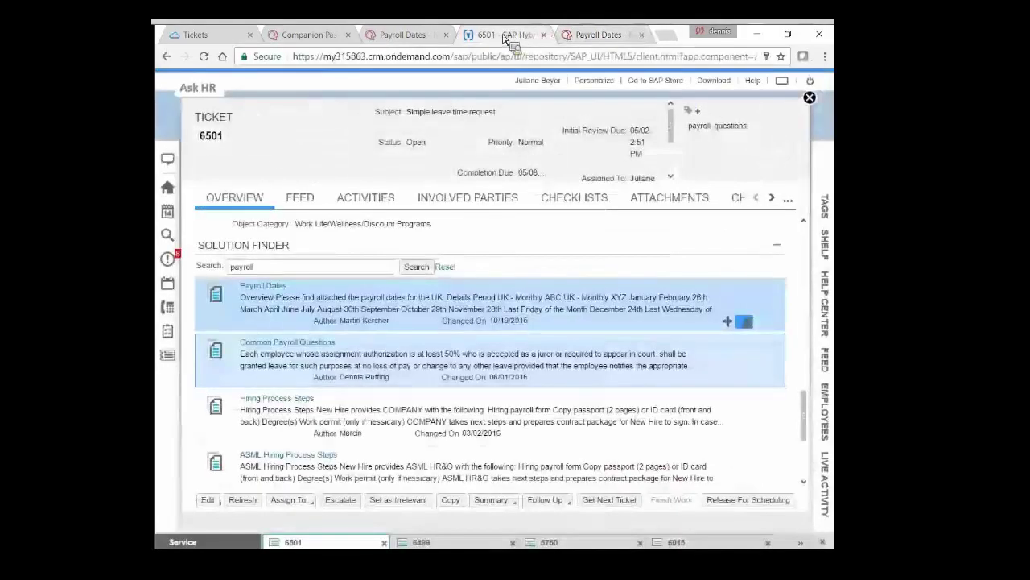
pyautogui.scroll(2, 486, 322)
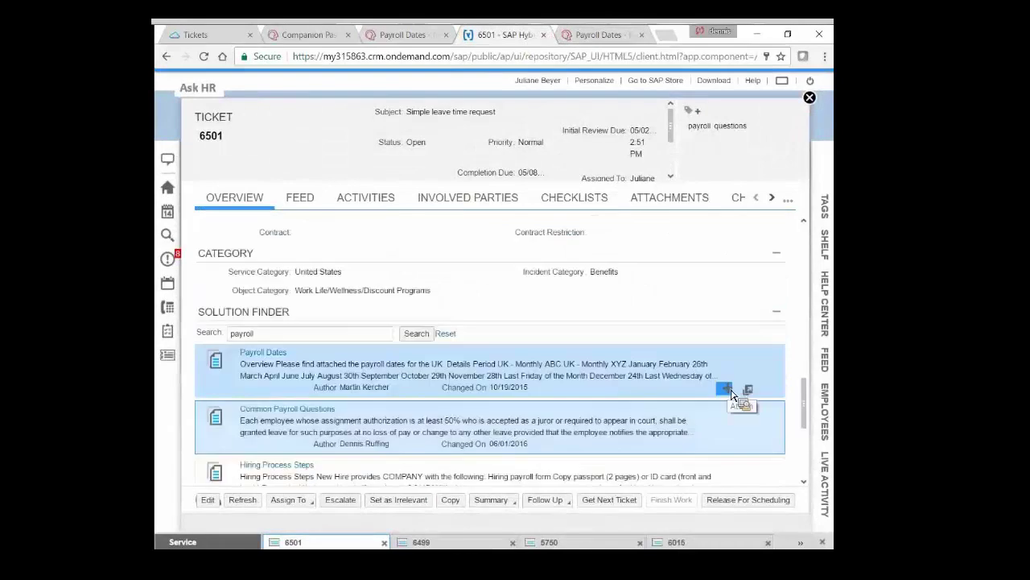
pyautogui.click(725, 389)
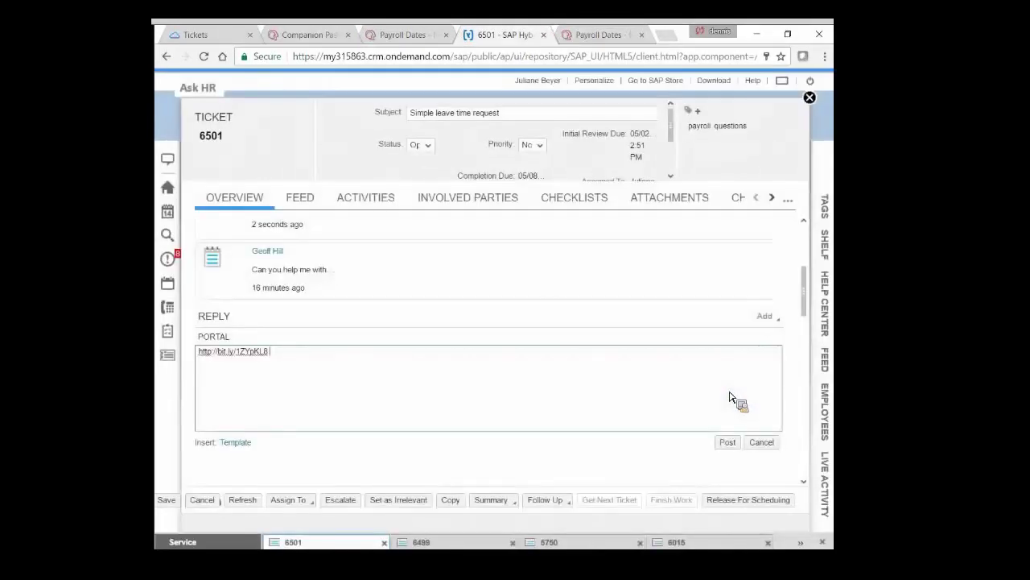
pyautogui.moveTo(317, 356); pyautogui.dragTo(187, 367)
pyautogui.click(317, 364)
pyautogui.press('Return')
pyautogui.write('try this...')
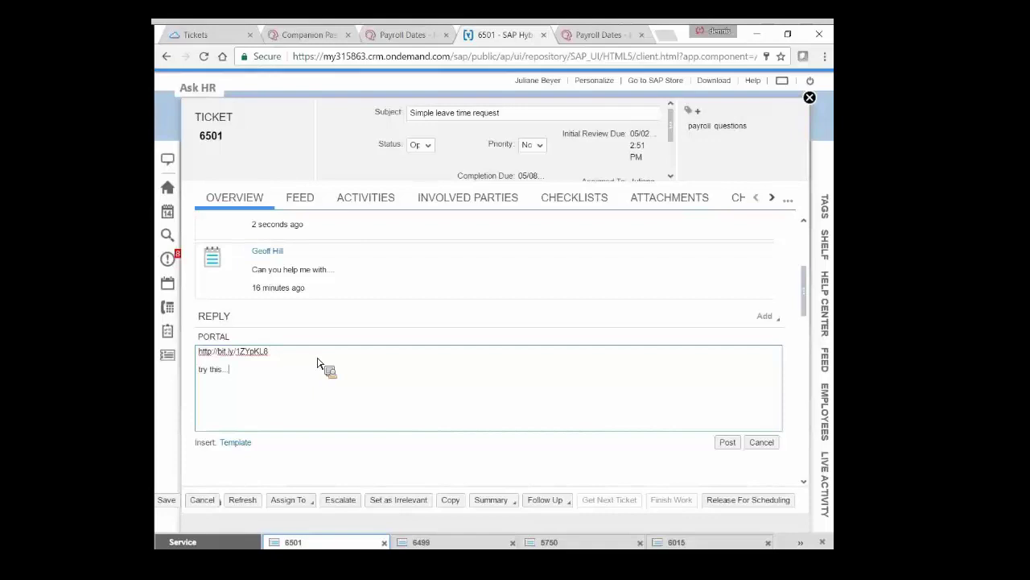
# Insert the Leave Balance template into the reply and end its closing line with a period.
pyautogui.click(245, 445)
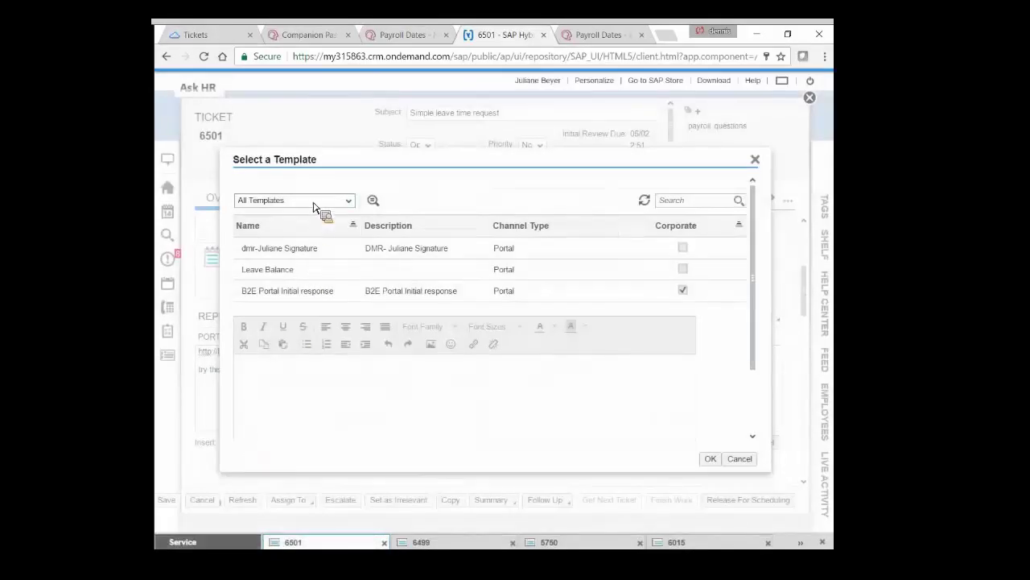
pyautogui.click(298, 271)
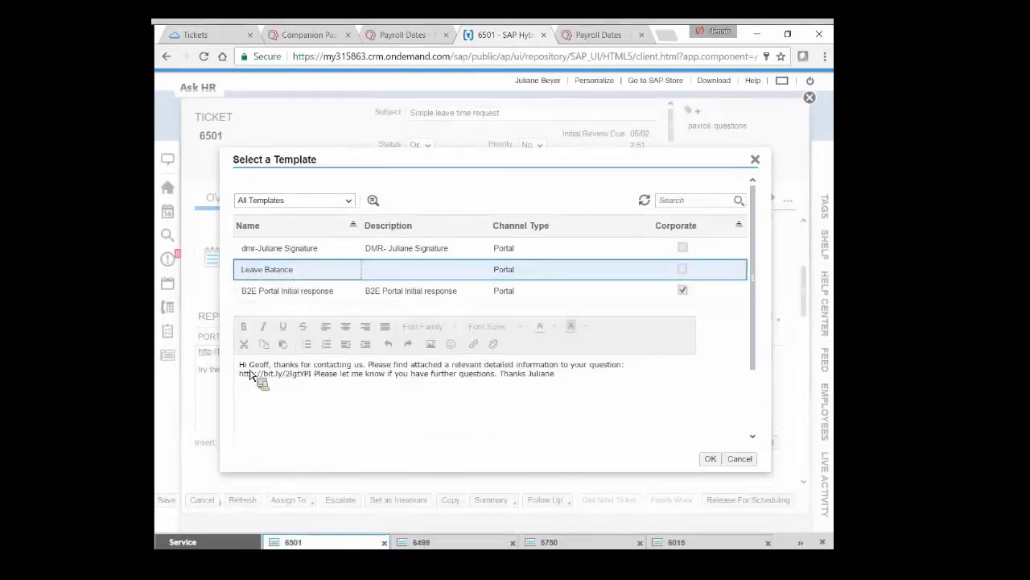
pyautogui.click(711, 459)
pyautogui.click(419, 402)
pyautogui.write('.')
pyautogui.scroll(-1, 406, 417)
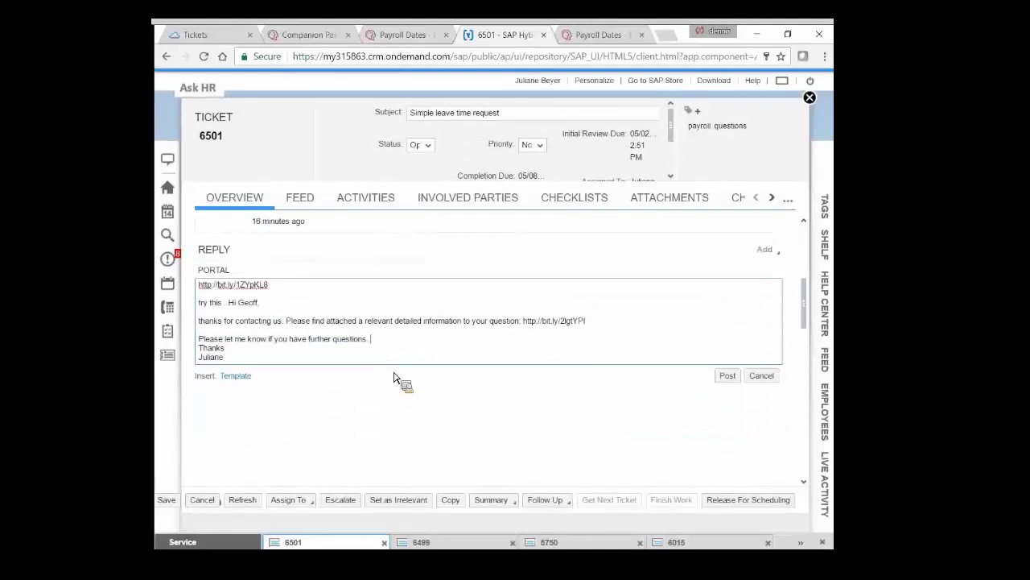
# Save ticket 6501 with status In Process - Working On It and post the payroll-dates reply.
pyautogui.click(211, 497)
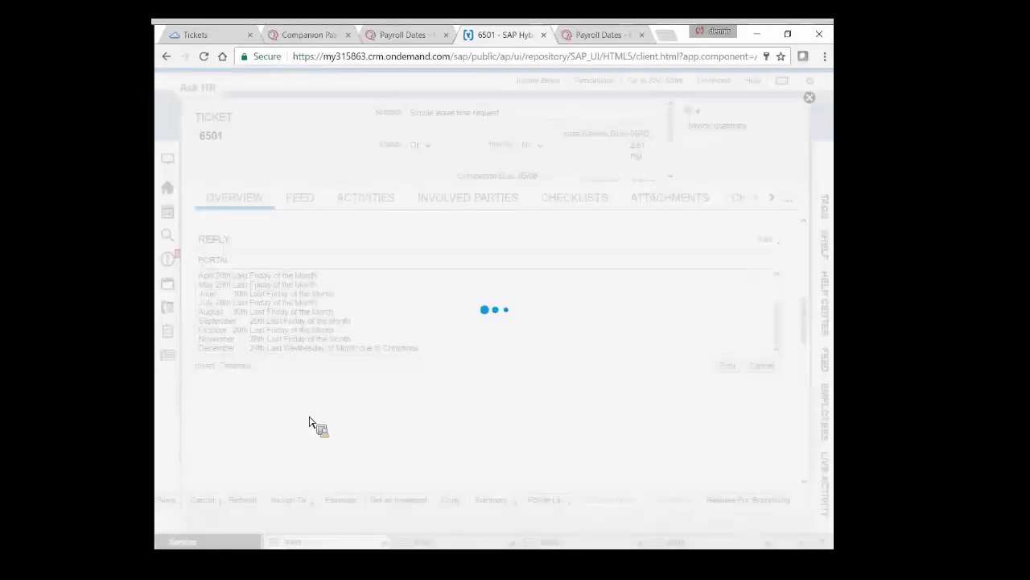
pyautogui.click(427, 144)
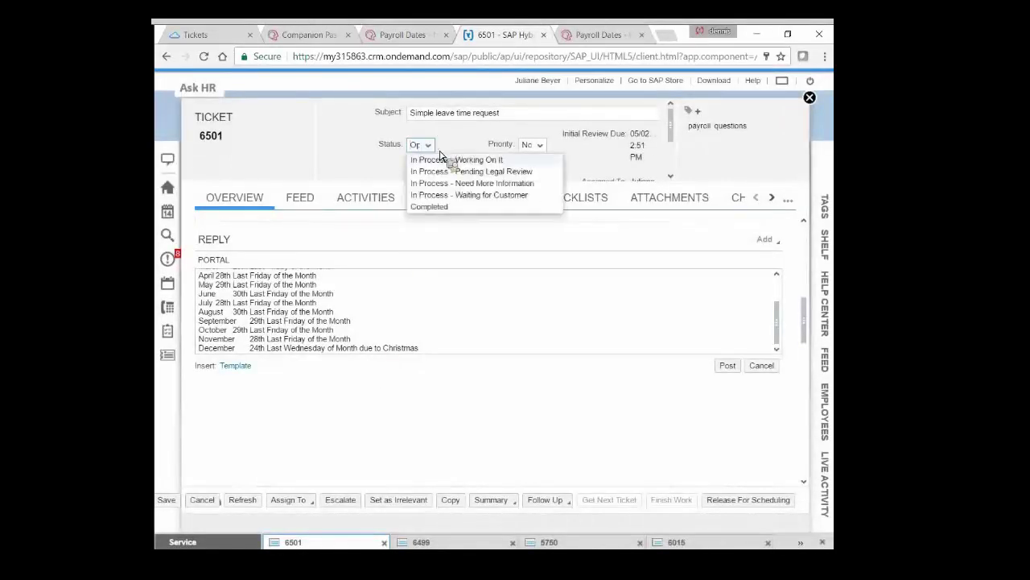
pyautogui.moveTo(451, 165)
pyautogui.mouseDown()
pyautogui.moveTo(442, 198)
pyautogui.moveTo(444, 172)
pyautogui.mouseUp()
pyautogui.click(444, 170)
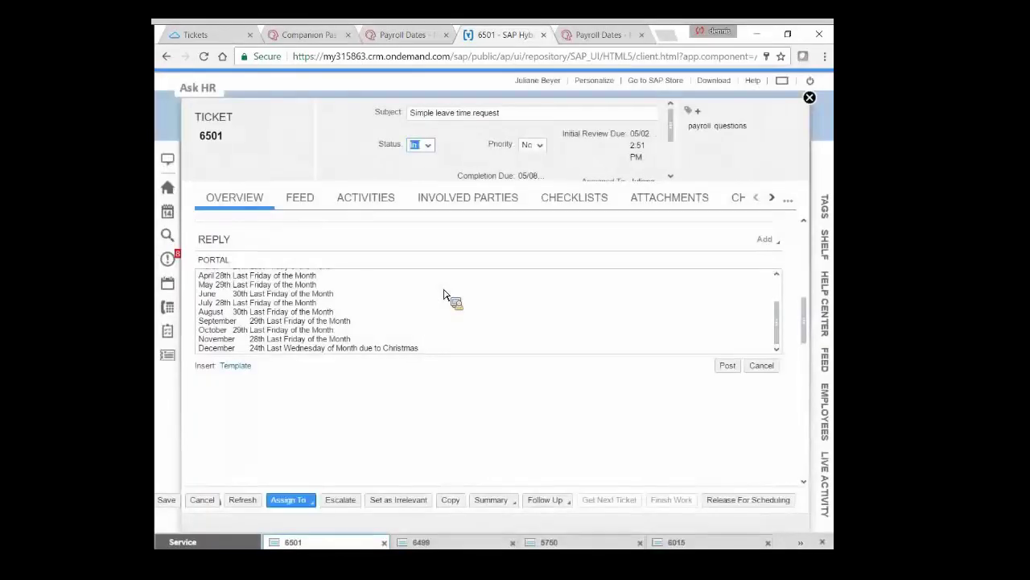
pyautogui.click(167, 500)
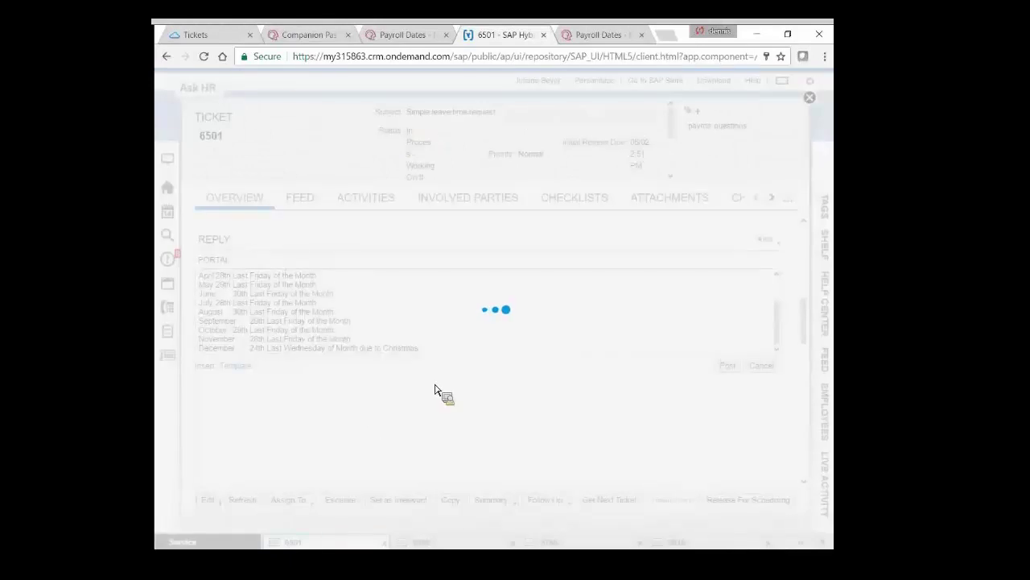
pyautogui.click(727, 364)
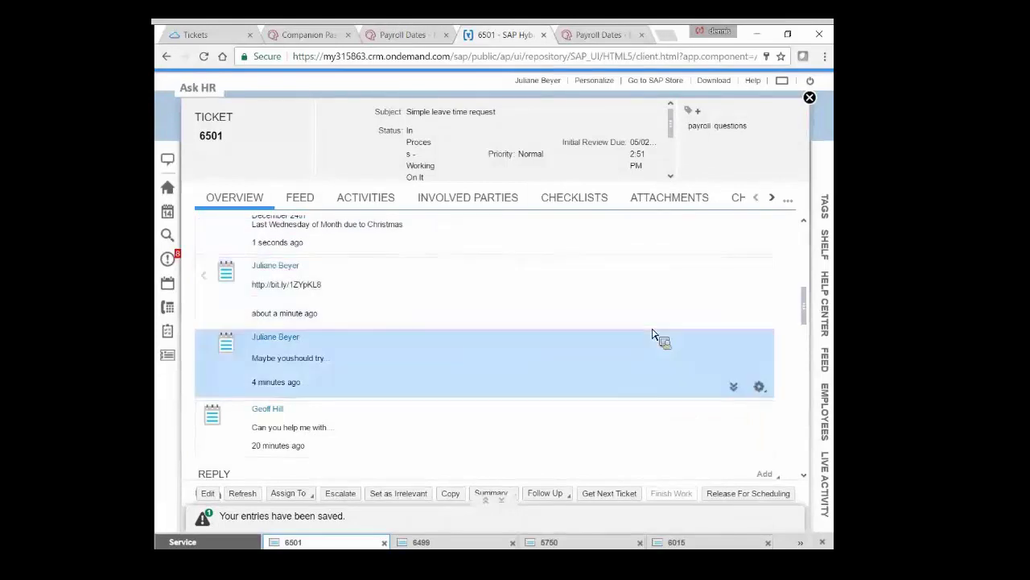
pyautogui.moveTo(803, 306); pyautogui.dragTo(803, 459)
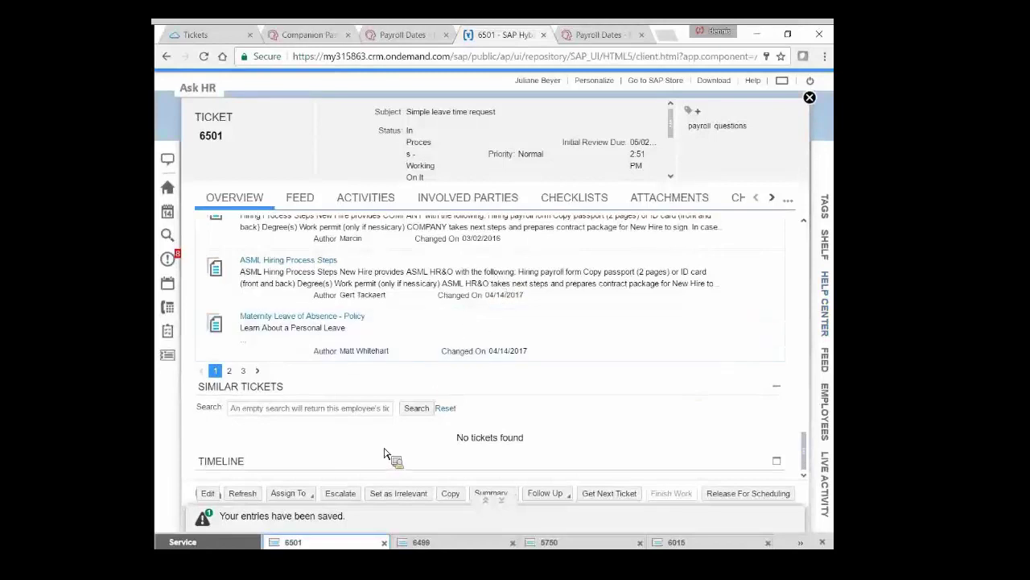
pyautogui.click(341, 493)
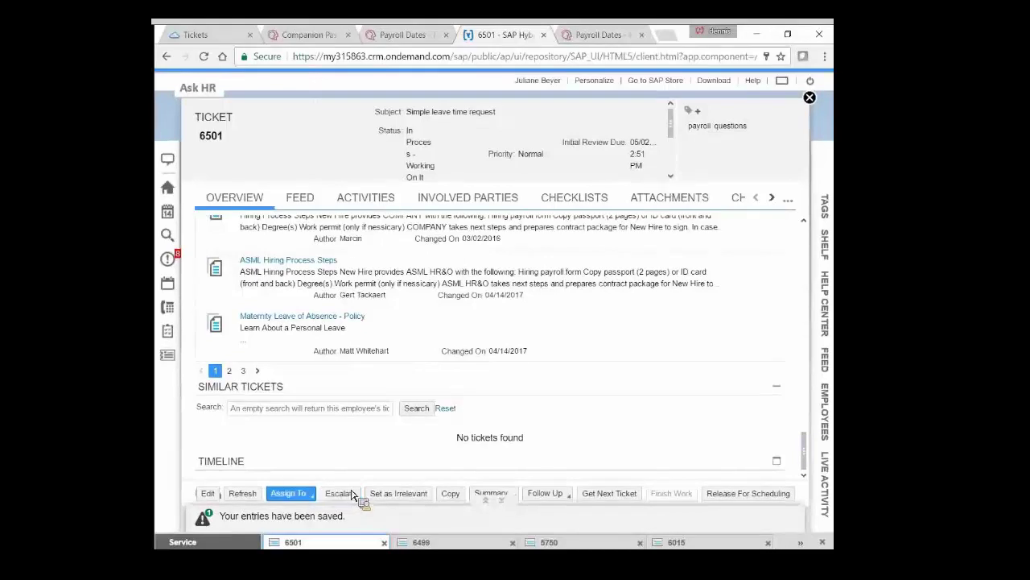
# Look at the Assign To choices (Me, Agent, Team) for ticket 6501 without assigning anyone.
pyautogui.click(314, 499)
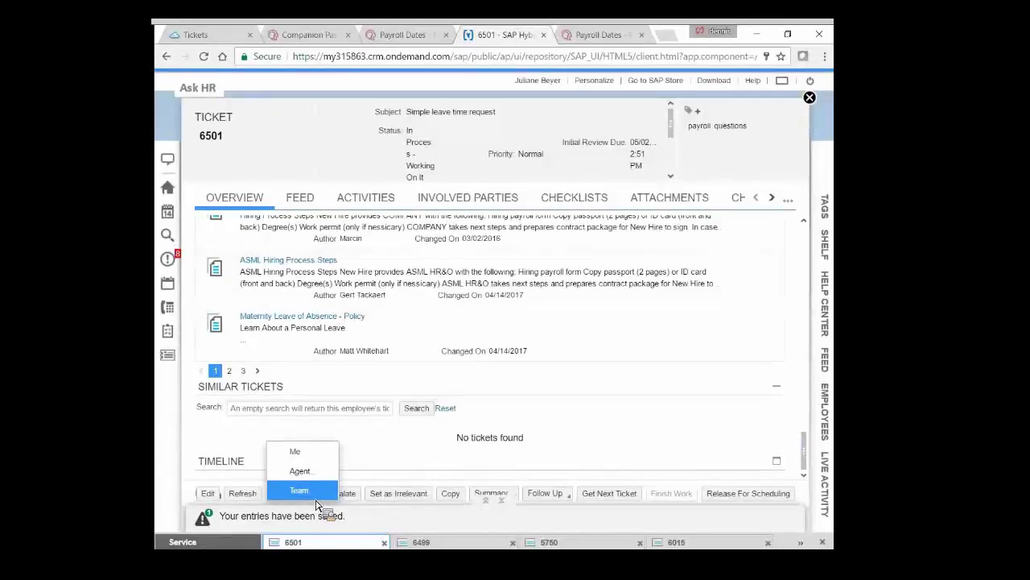
pyautogui.click(523, 472)
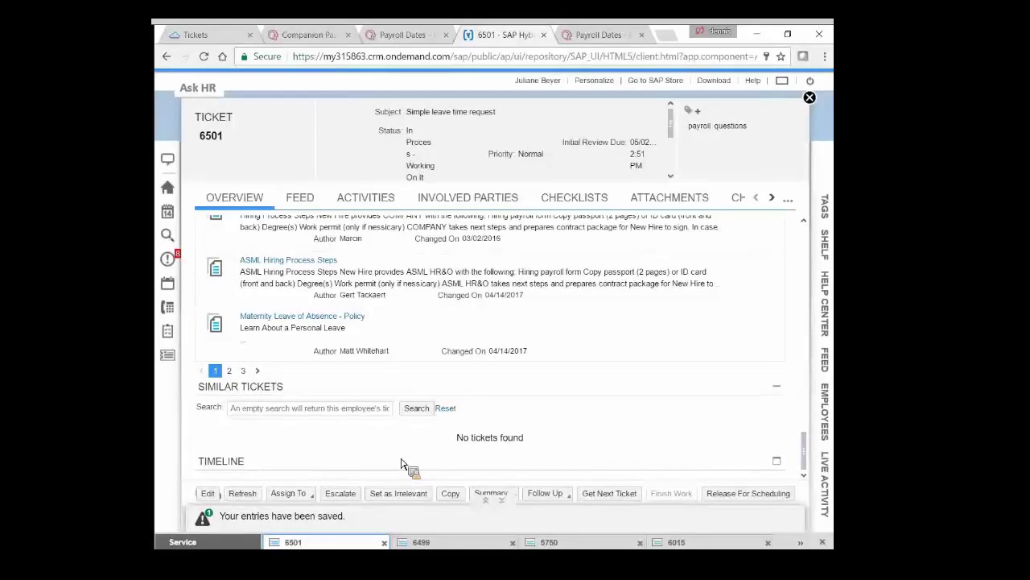
# Show ticket 6501's Involved Parties tab, cancelling the Add Involved Party dialog without adding a party.
pyautogui.click(465, 201)
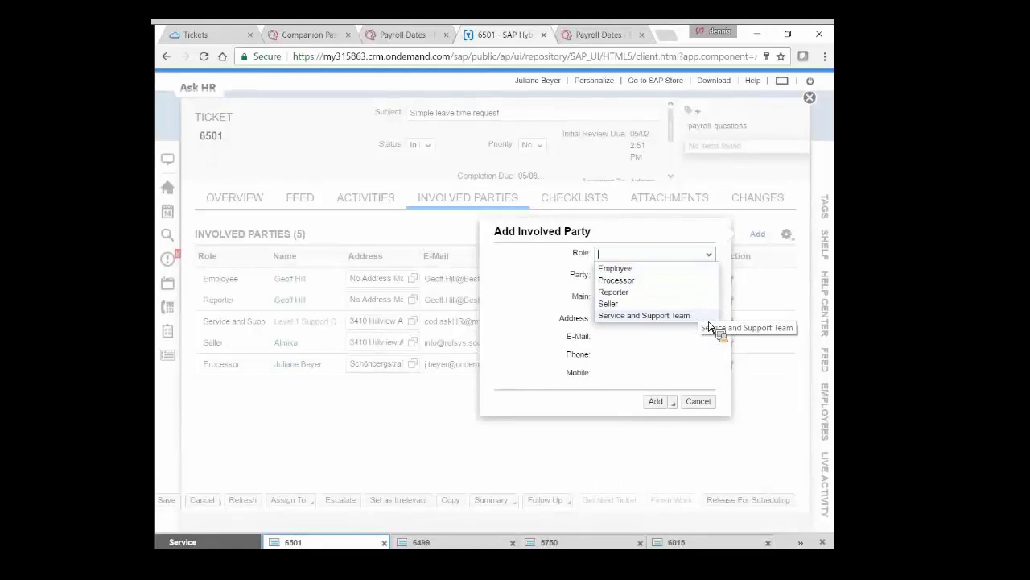
pyautogui.click(698, 401)
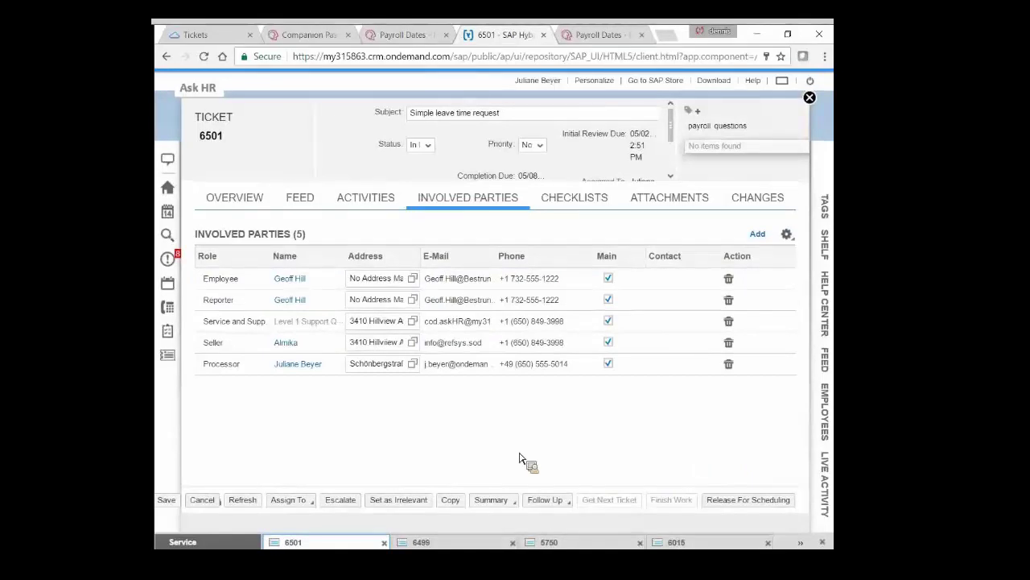
pyautogui.moveTo(556, 505)
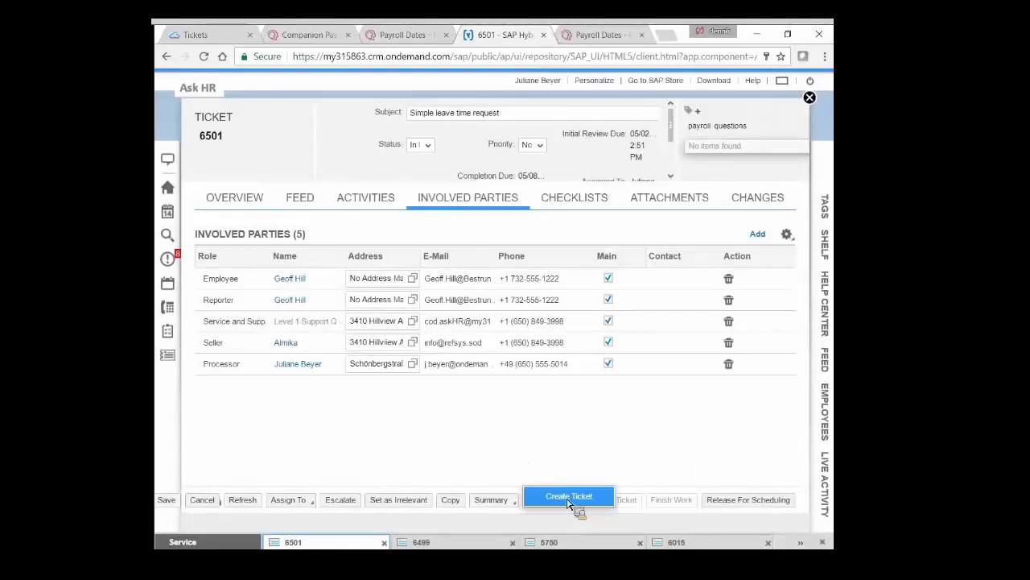
# Inspect a follow-up ticket form from 6501, including its Team value Level 1 Support Queue.
pyautogui.click(568, 497)
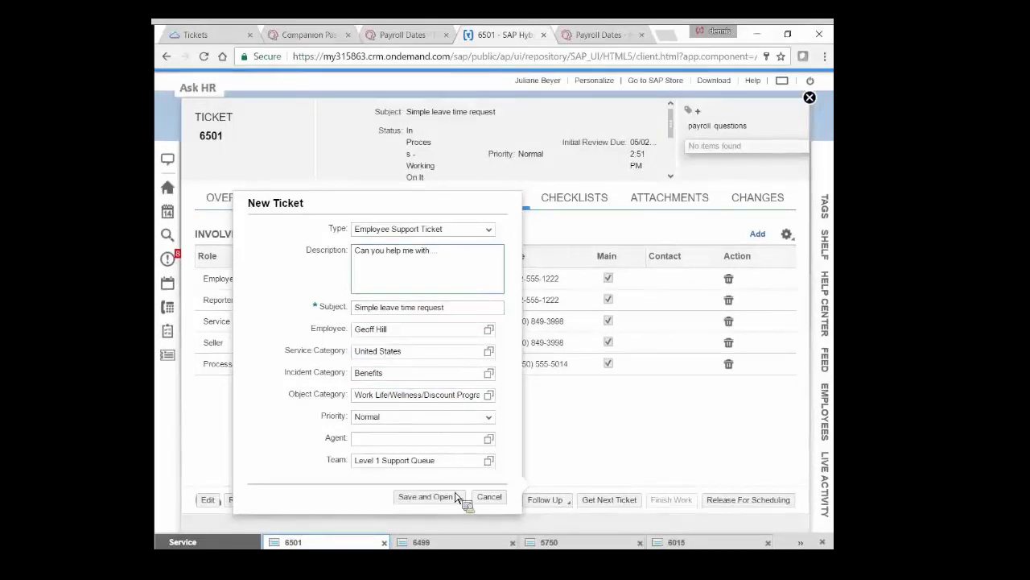
pyautogui.moveTo(467, 465); pyautogui.dragTo(324, 444)
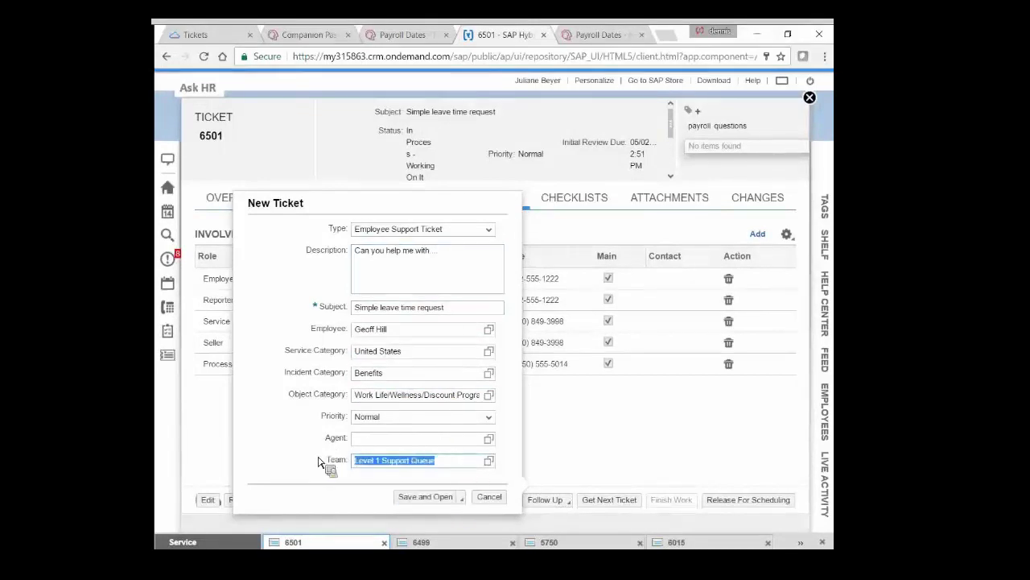
pyautogui.click(320, 473)
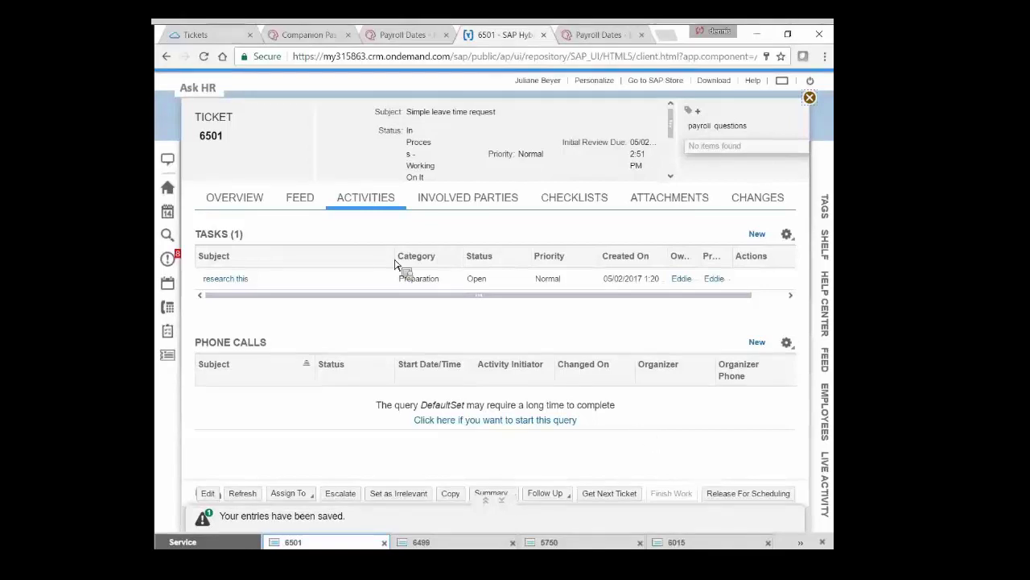
# Open ticket 6501's Checklists tab, which shows no surveys.
pyautogui.click(566, 199)
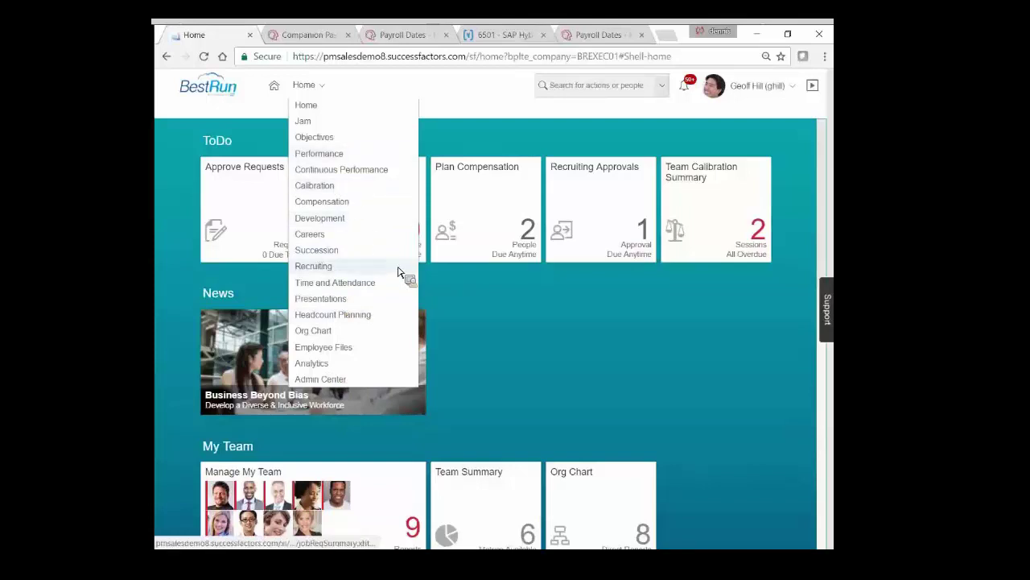
# Check the Quick Links tile under My Info, then return to the Ask HR list of 174 tickets.
pyautogui.scroll(-3, 532, 338)
pyautogui.scroll(-4, 556, 344)
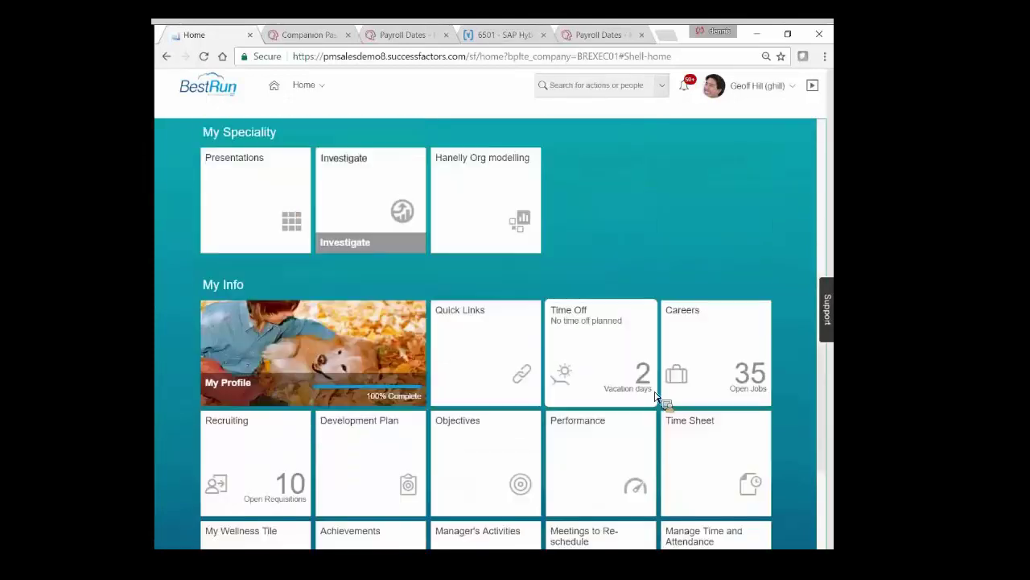
pyautogui.click(487, 350)
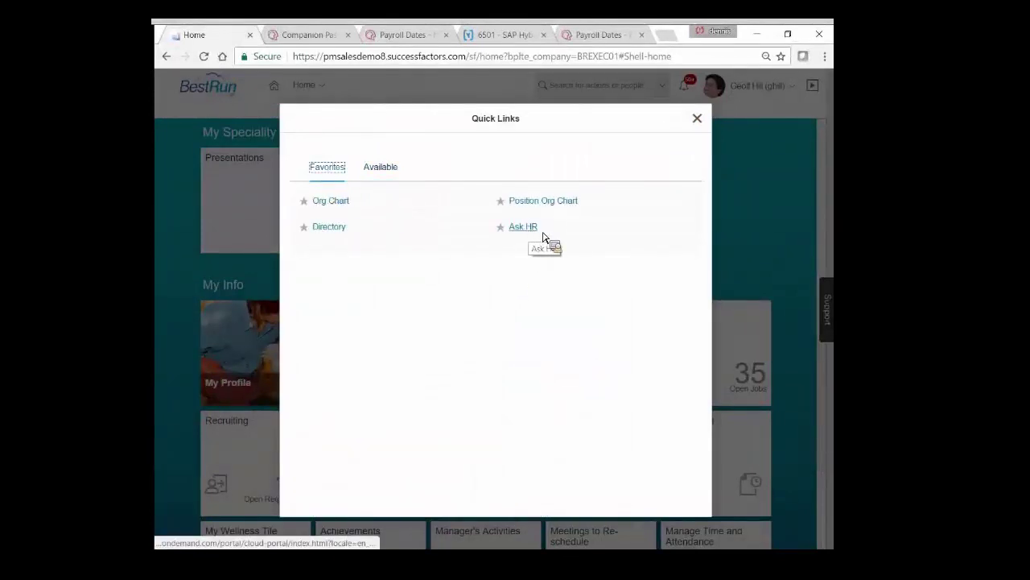
pyautogui.click(703, 122)
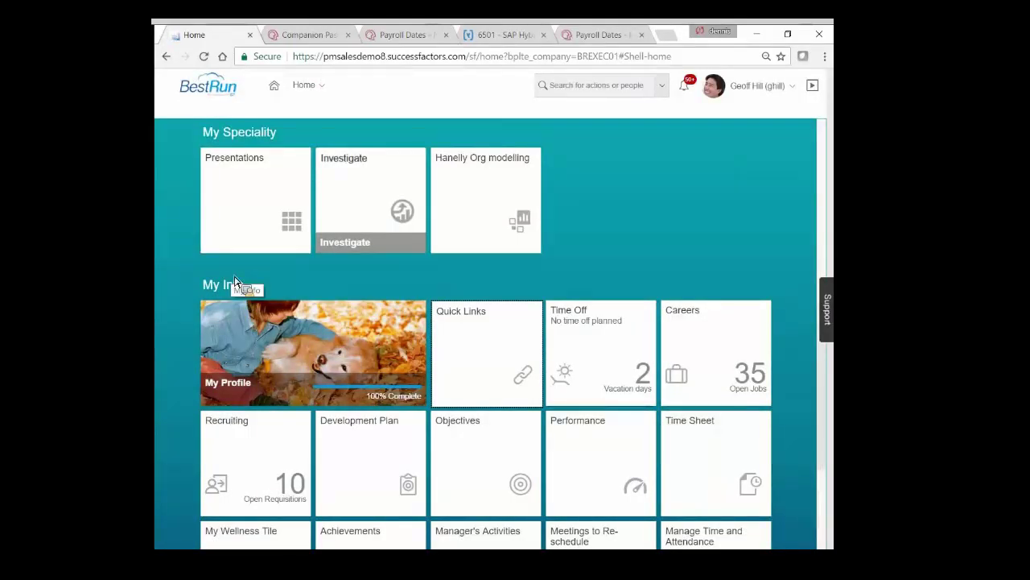
pyautogui.moveTo(235, 282); pyautogui.dragTo(302, 545)
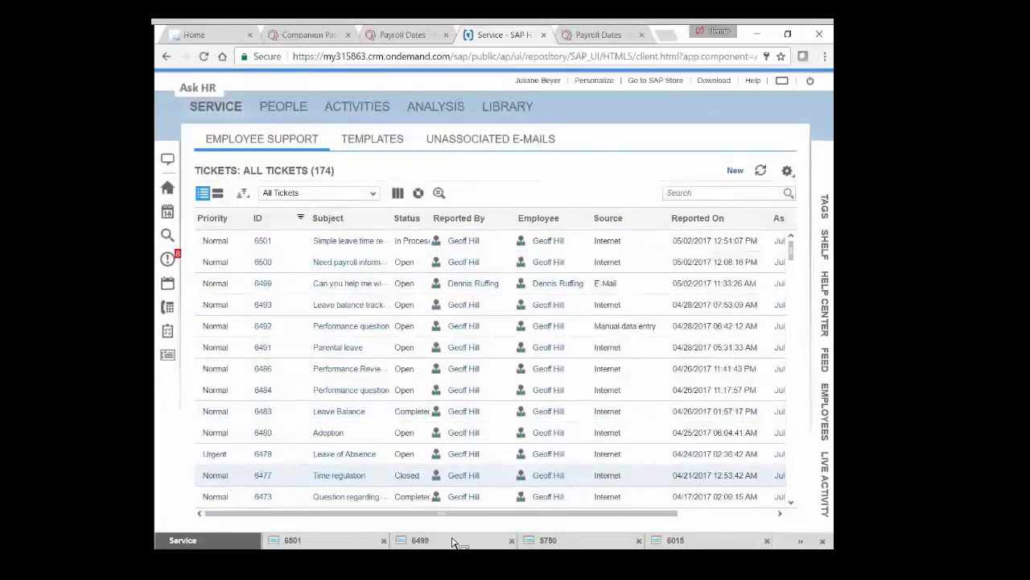
# Open ticket 5750 from the bottom tabs, select its 'Please see subject' interaction and refresh.
pyautogui.click(545, 541)
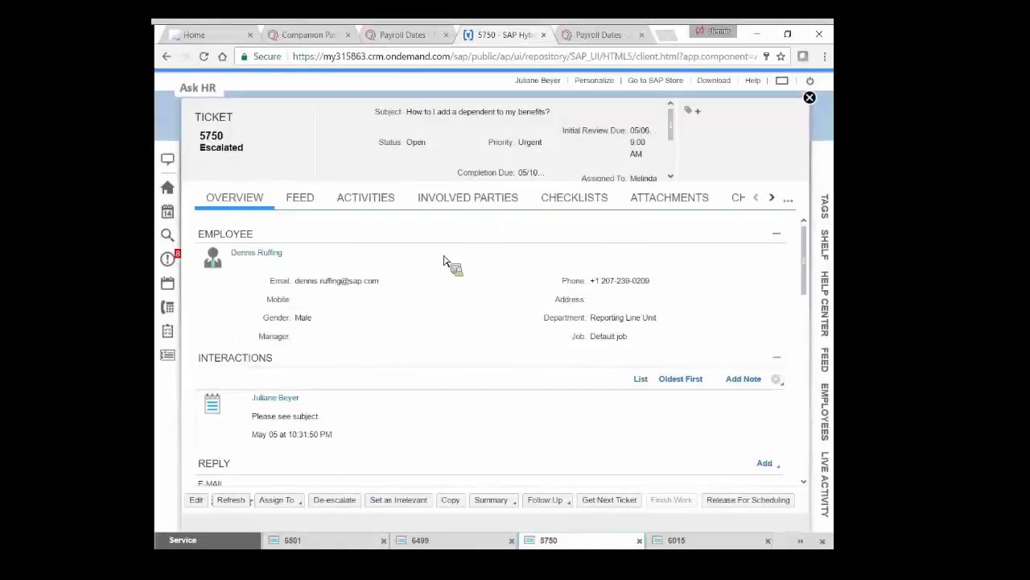
pyautogui.click(674, 541)
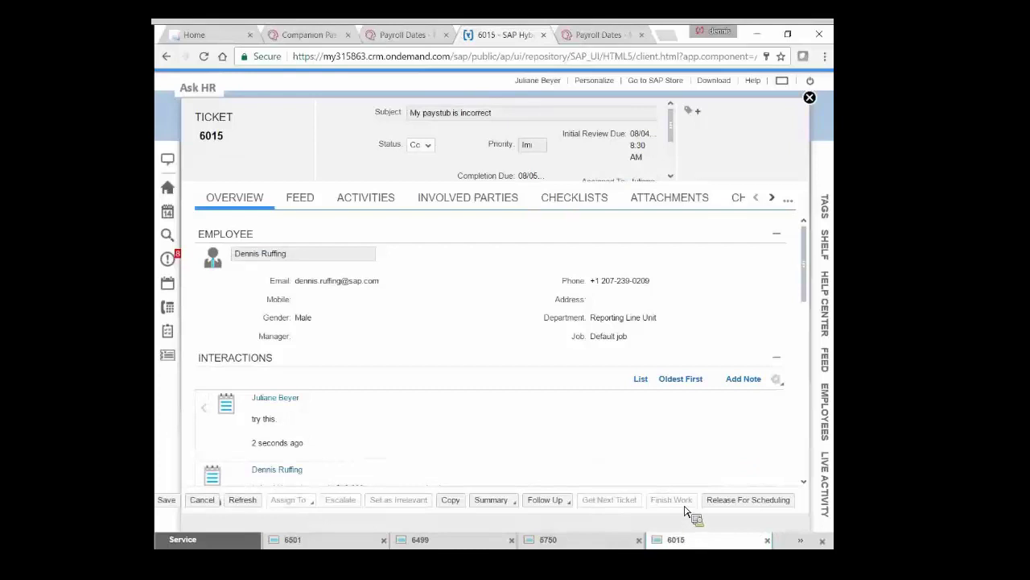
pyautogui.click(555, 540)
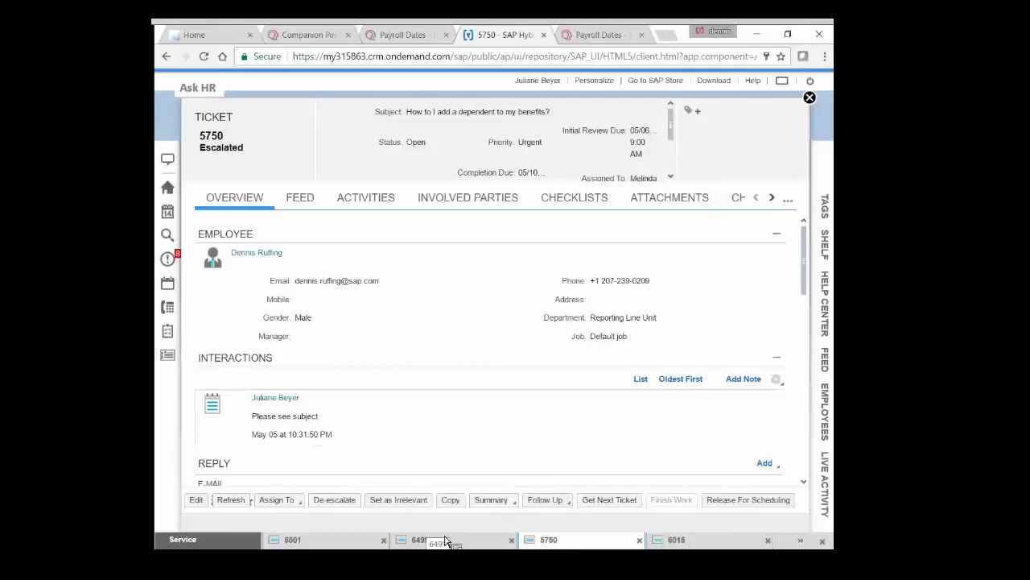
pyautogui.click(450, 436)
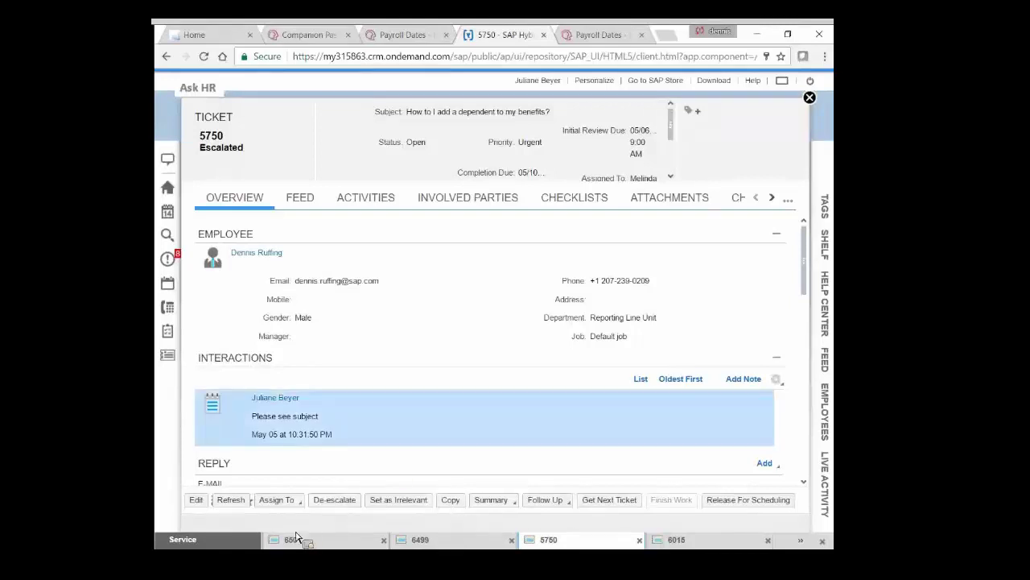
pyautogui.click(379, 425)
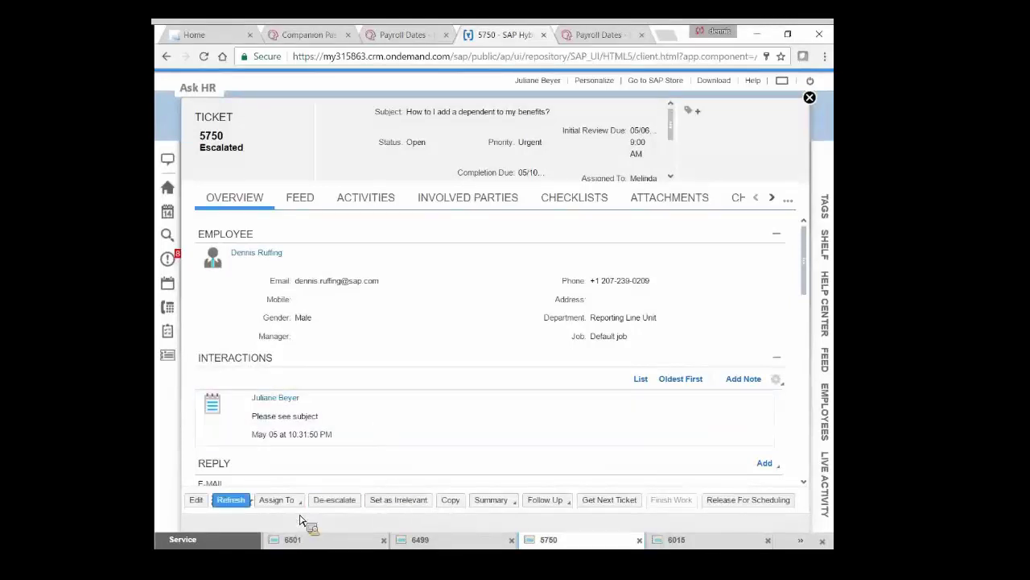
# Edit ticket 5750, change its status to Completed and save.
pyautogui.click(196, 500)
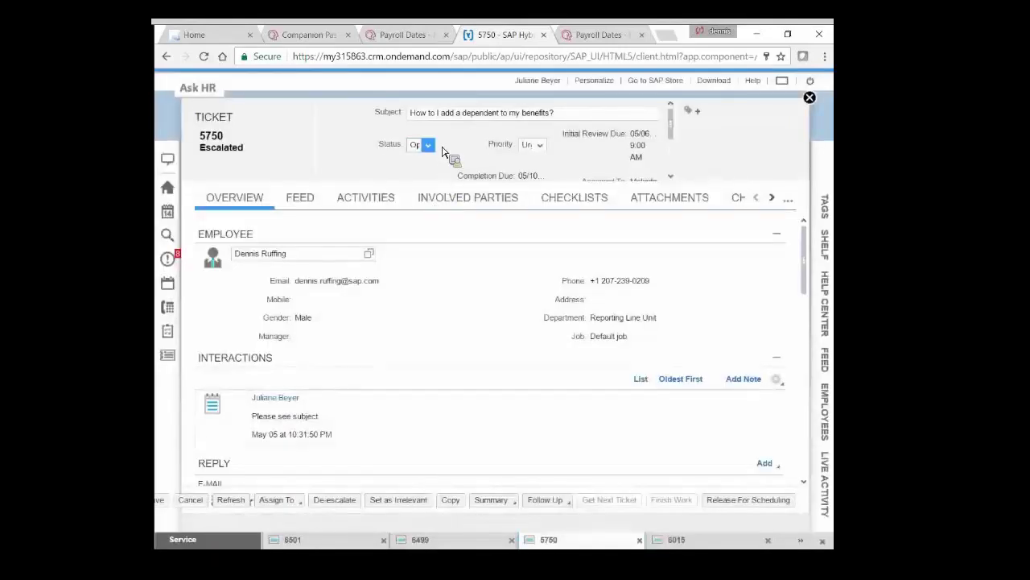
pyautogui.click(427, 146)
pyautogui.click(440, 211)
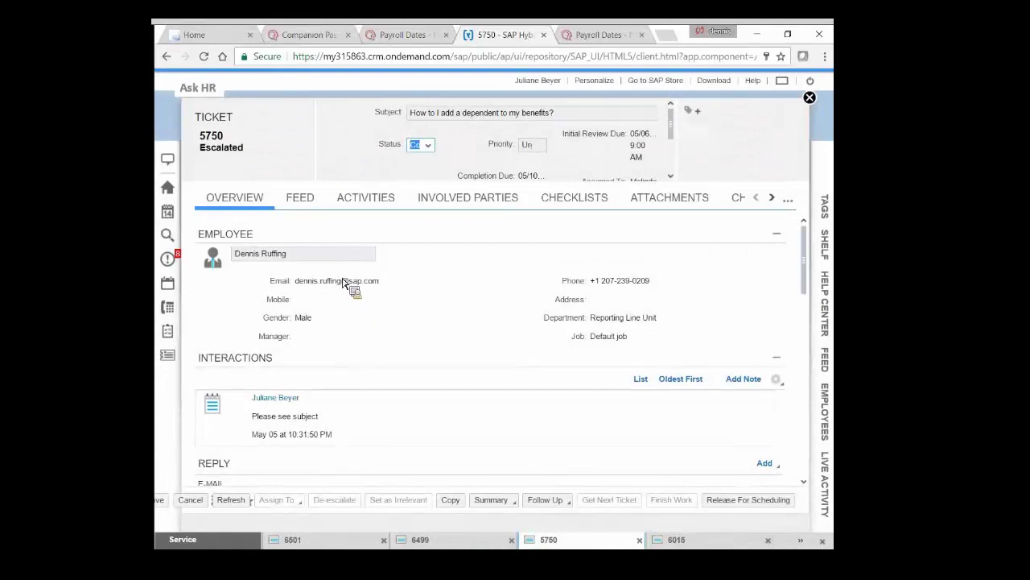
pyautogui.click(160, 506)
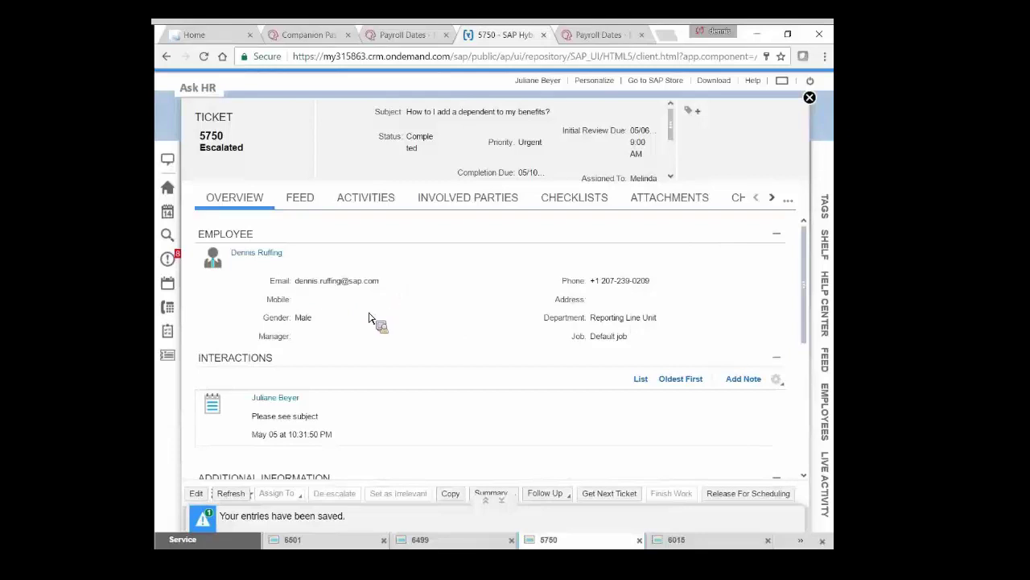
pyautogui.moveTo(368, 563)
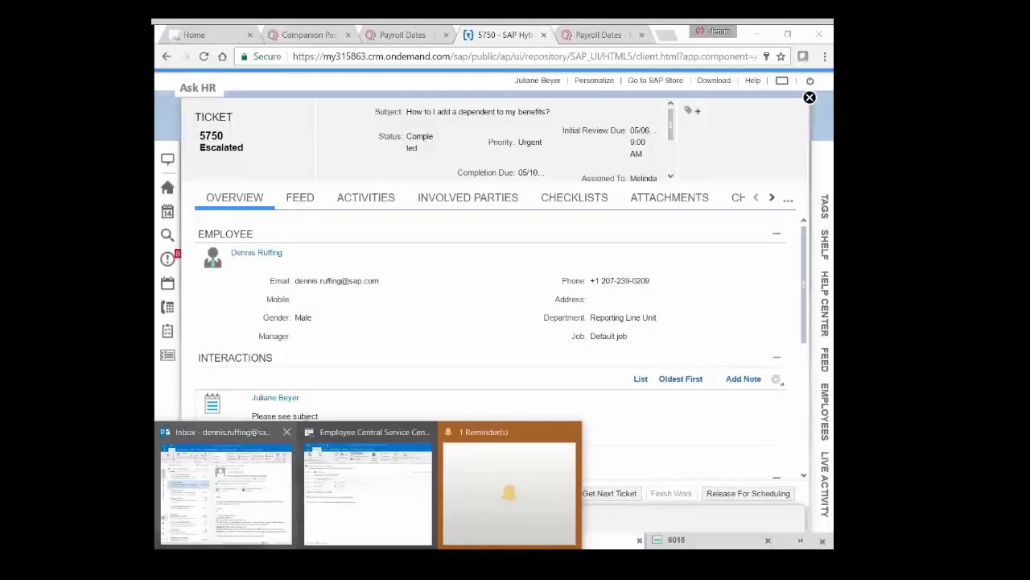
# Open the Employee Satisfaction Survey email in the Outlook inbox and scroll down to its survey link.
pyautogui.click(252, 493)
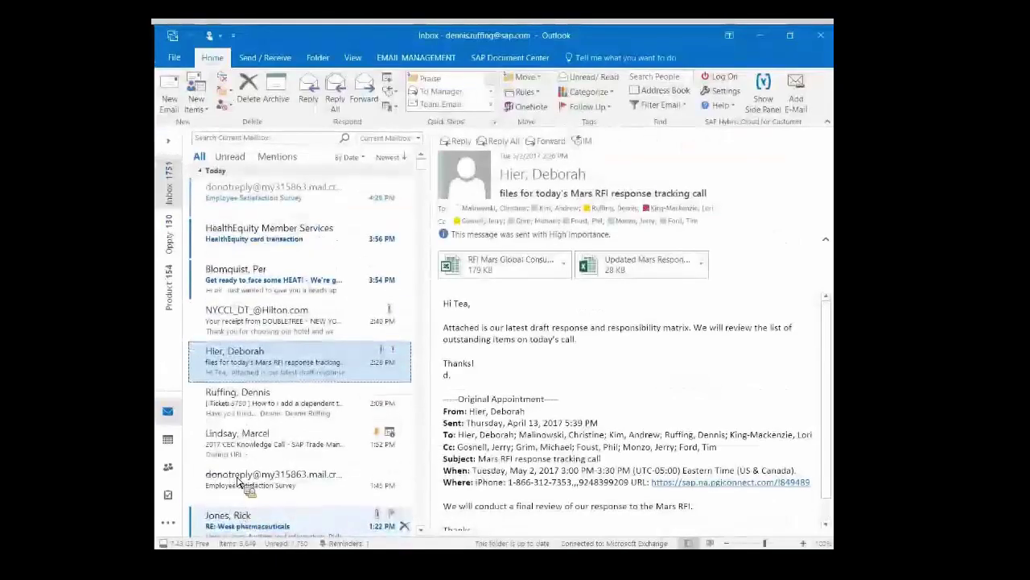
pyautogui.click(284, 210)
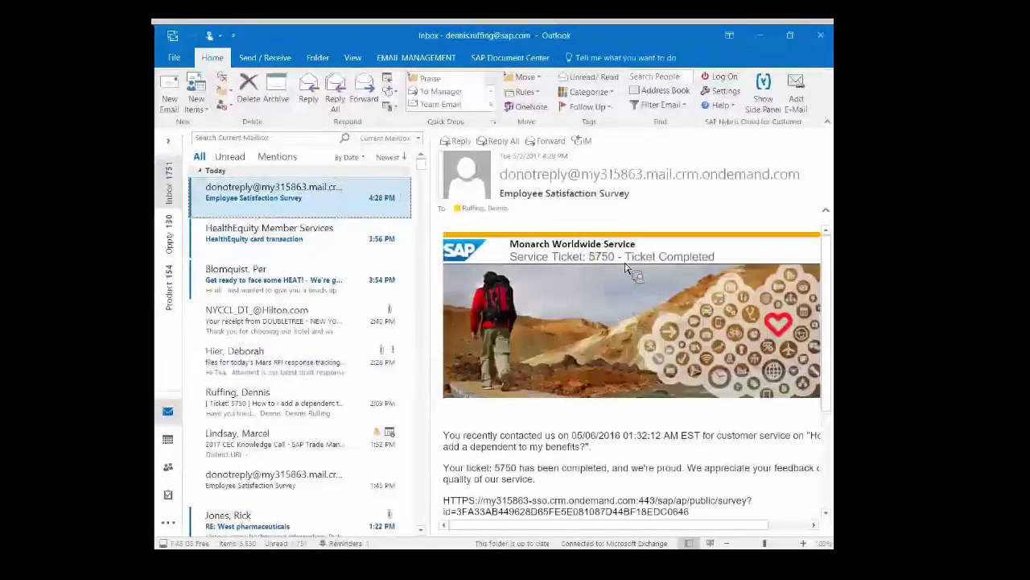
pyautogui.scroll(-1, 613, 432)
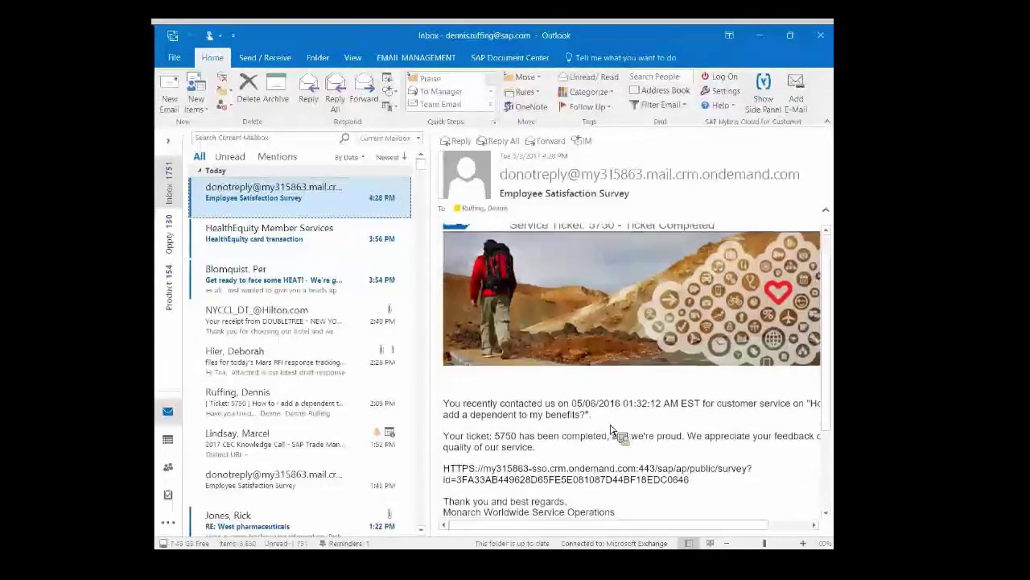
pyautogui.scroll(-2, 613, 432)
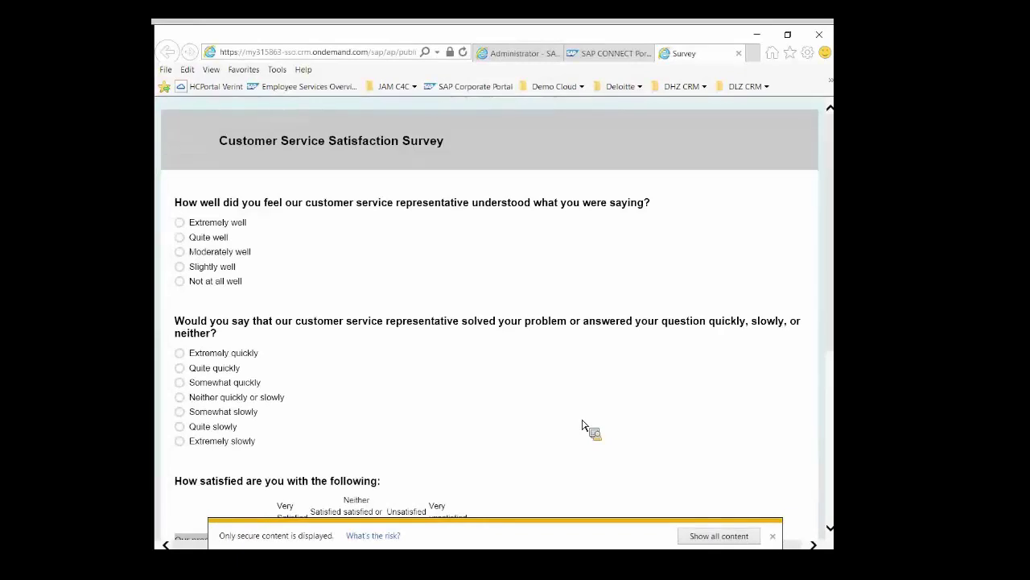
# Dismiss the security notice, then answer speed, products, service and score 7, and submit.
pyautogui.click(772, 535)
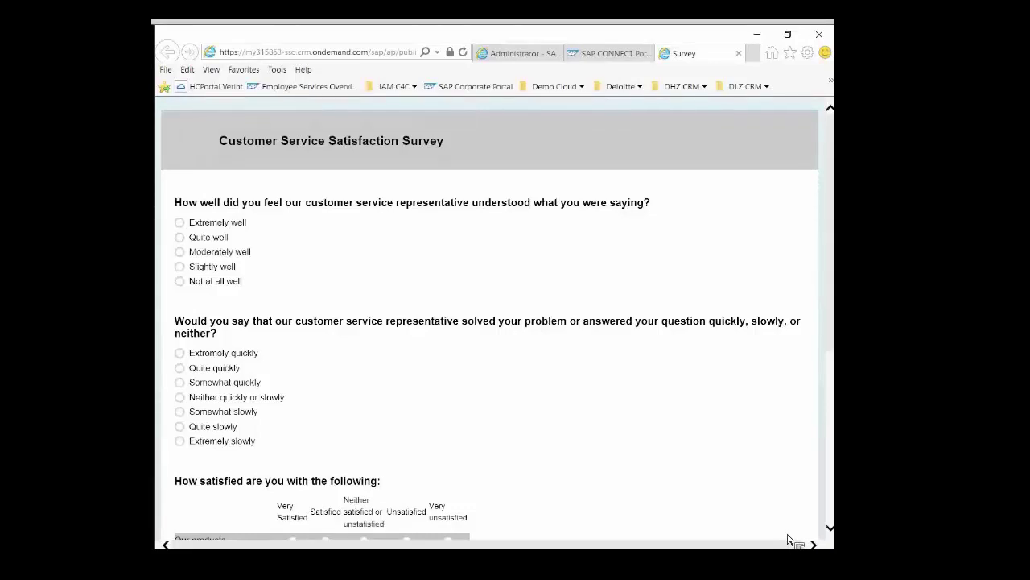
pyautogui.click(180, 397)
pyautogui.scroll(-3, 629, 257)
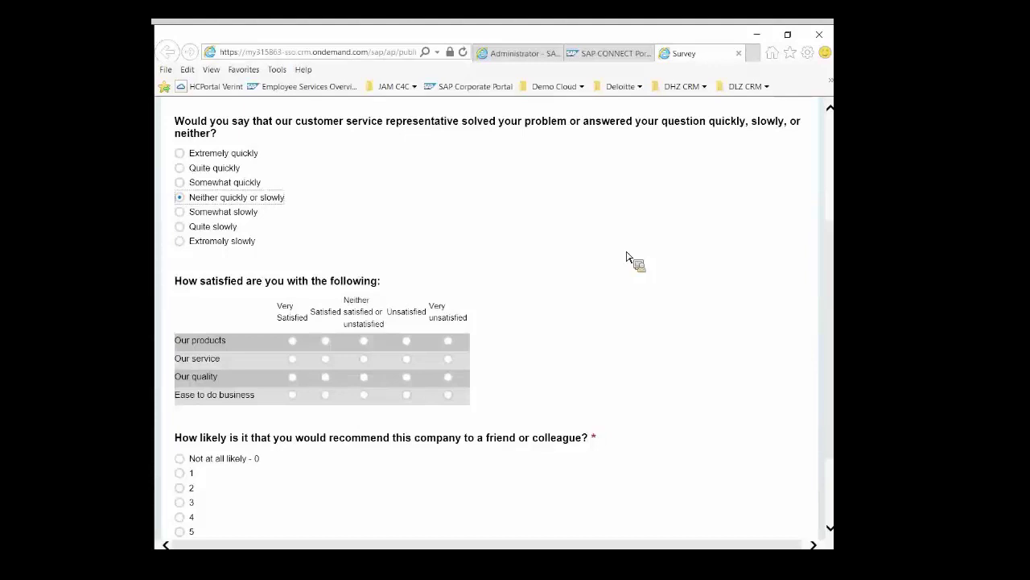
pyautogui.click(326, 340)
pyautogui.click(363, 358)
pyautogui.scroll(-3, 345, 402)
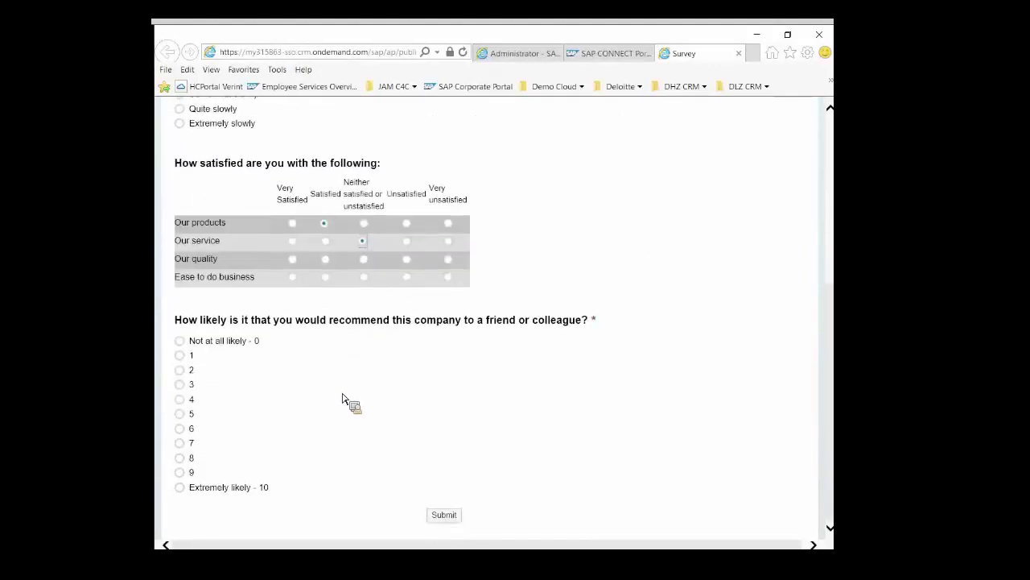
pyautogui.click(182, 443)
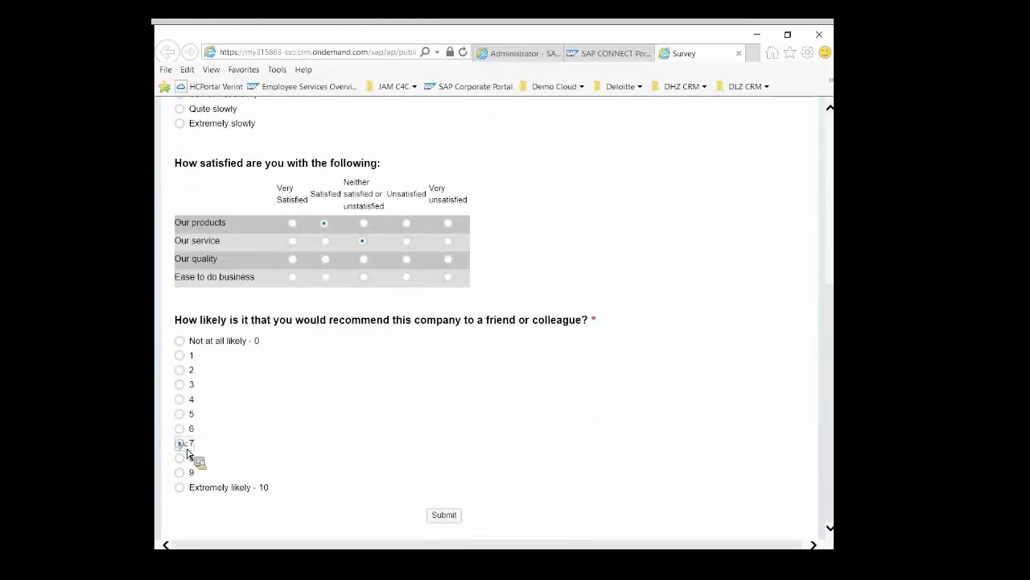
pyautogui.click(453, 518)
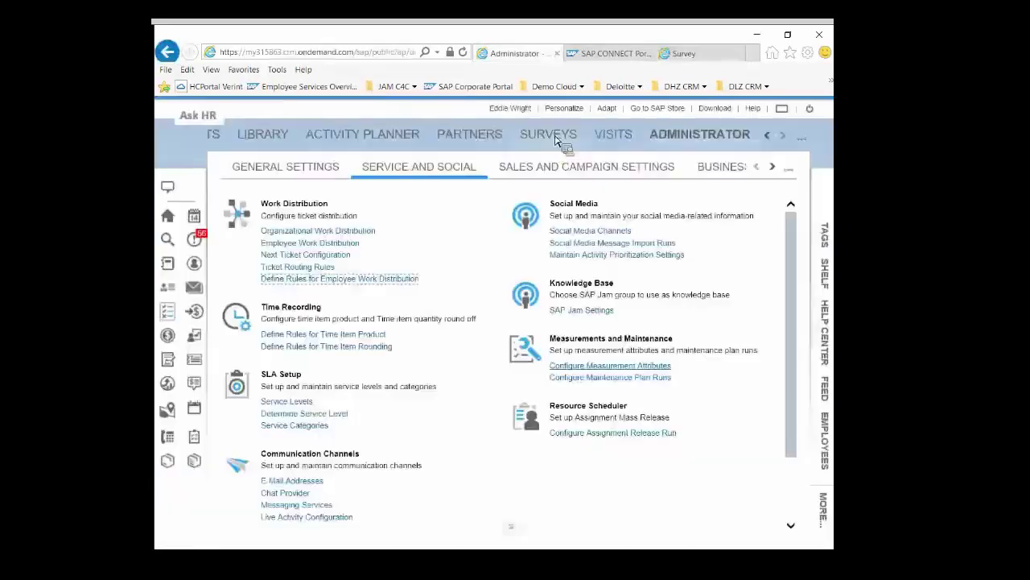
# Find Customer Service Satisfaction Survey in the Surveys: All list and open it.
pyautogui.click(561, 137)
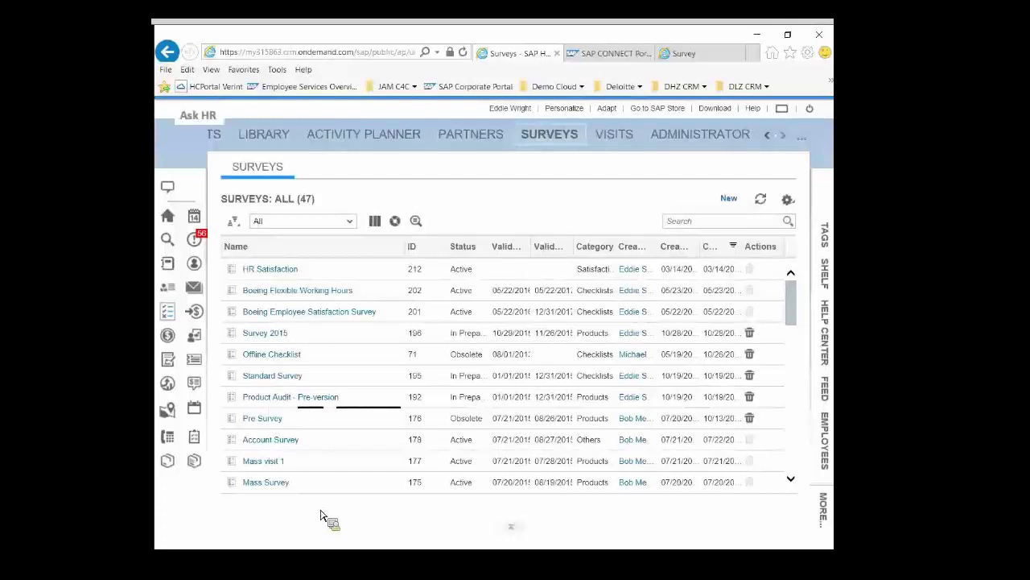
pyautogui.scroll(-4, 331, 478)
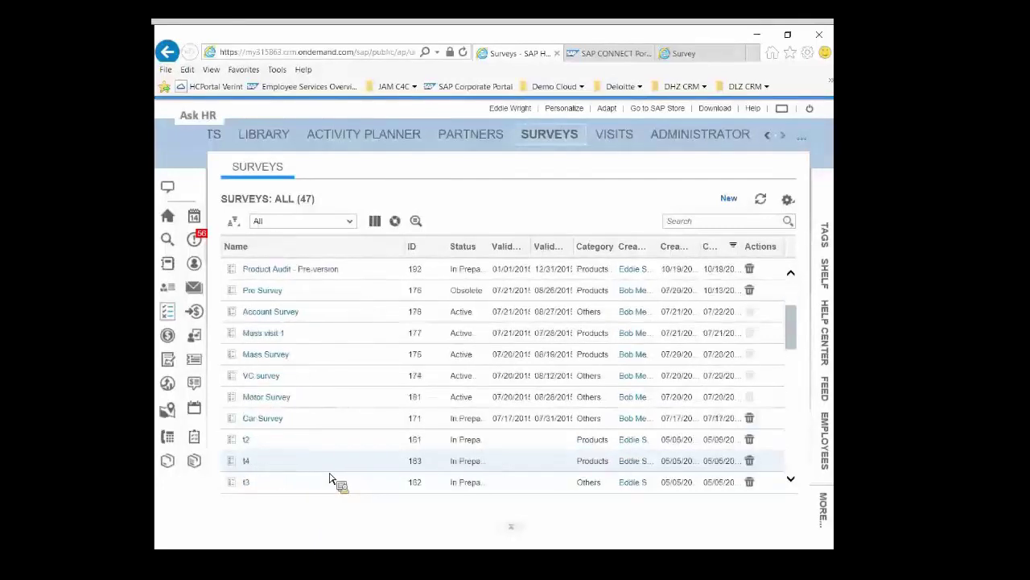
pyautogui.scroll(-4, 330, 478)
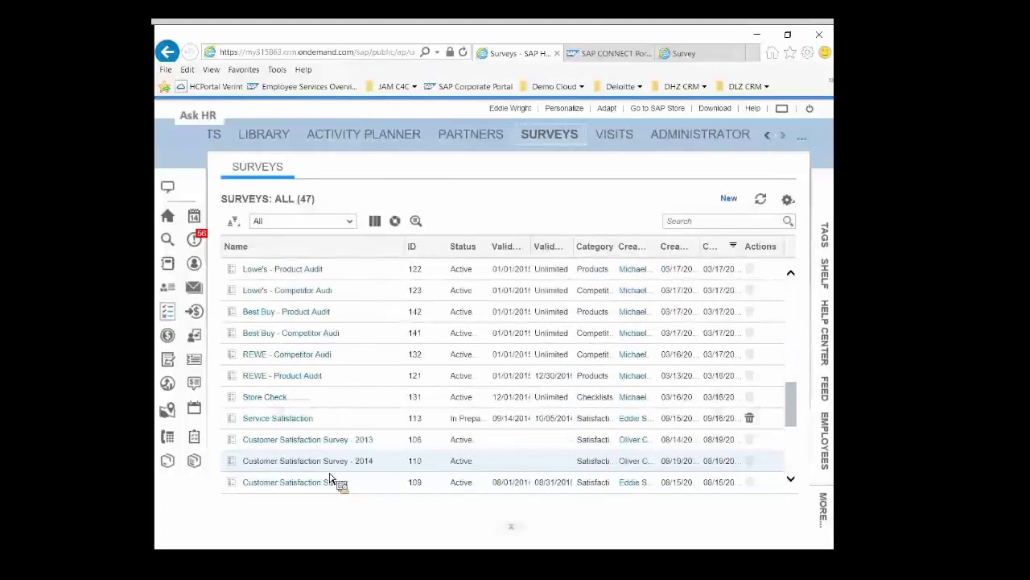
pyautogui.scroll(-2, 330, 478)
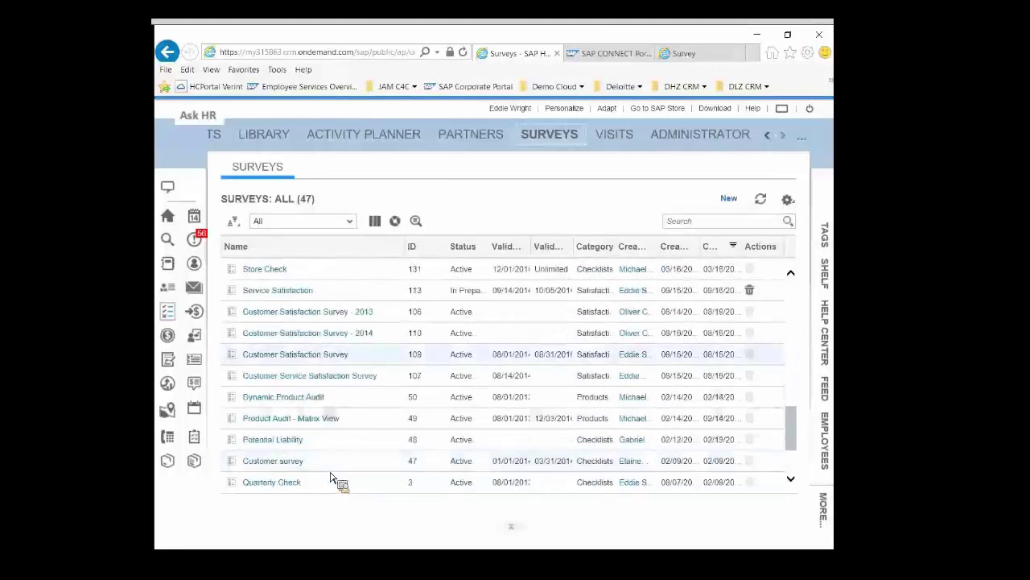
pyautogui.click(334, 375)
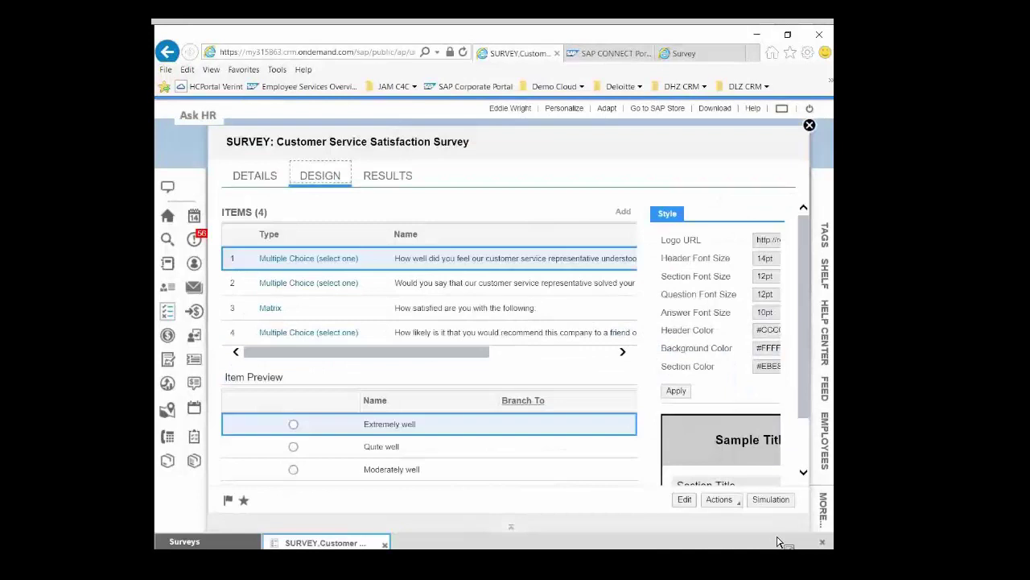
# Scroll through the Results charts and answer tables for all four questions, then export them.
pyautogui.click(381, 177)
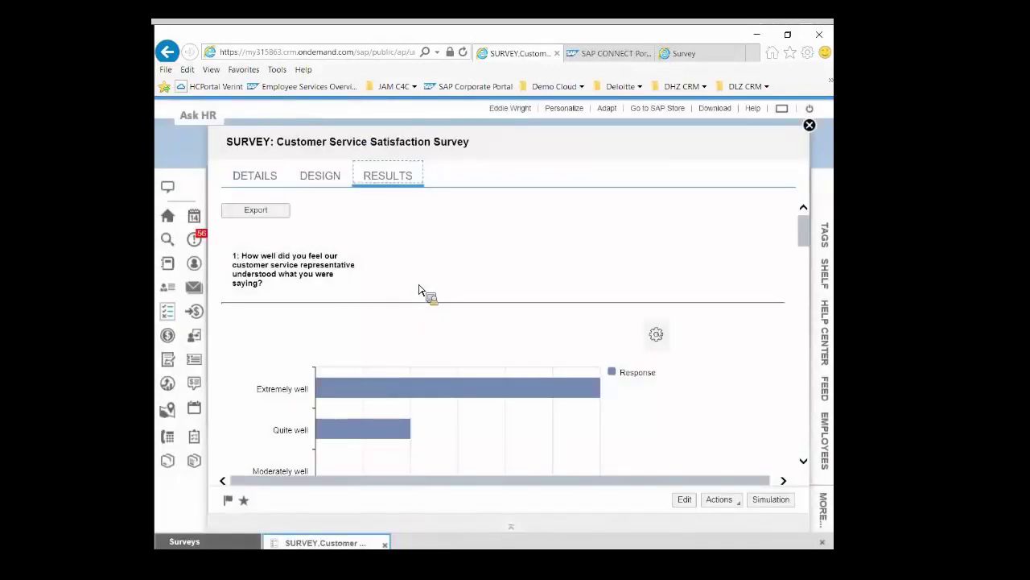
pyautogui.scroll(-3, 425, 294)
pyautogui.scroll(-1, 439, 304)
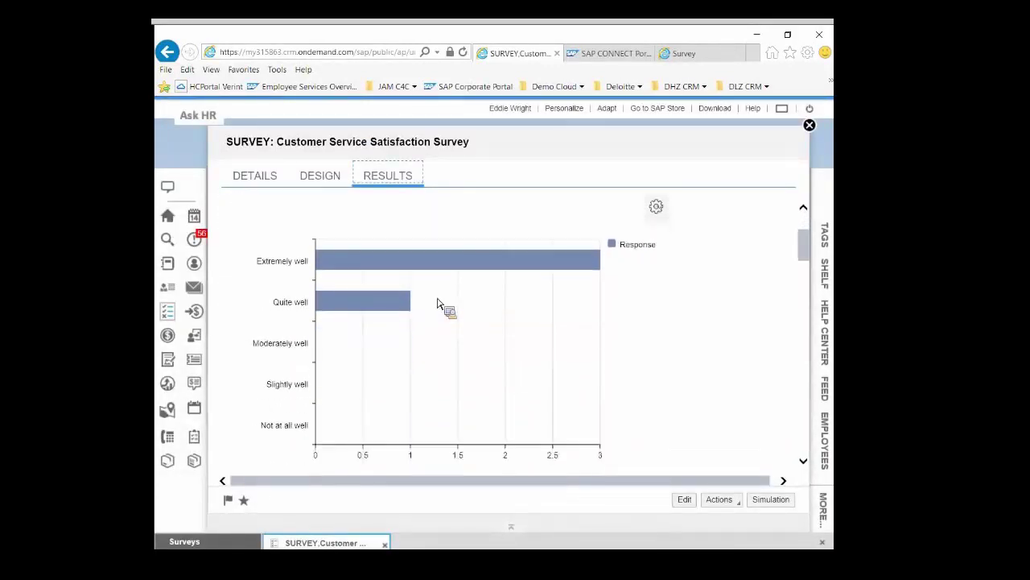
pyautogui.scroll(-5, 428, 299)
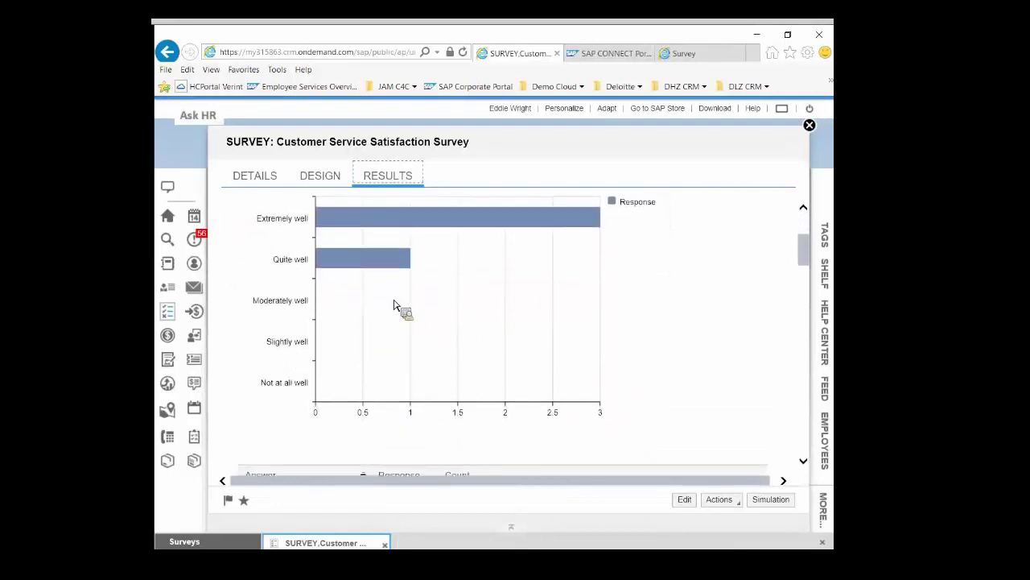
pyautogui.scroll(-5, 354, 338)
pyautogui.scroll(-7, 350, 345)
pyautogui.scroll(-2, 378, 359)
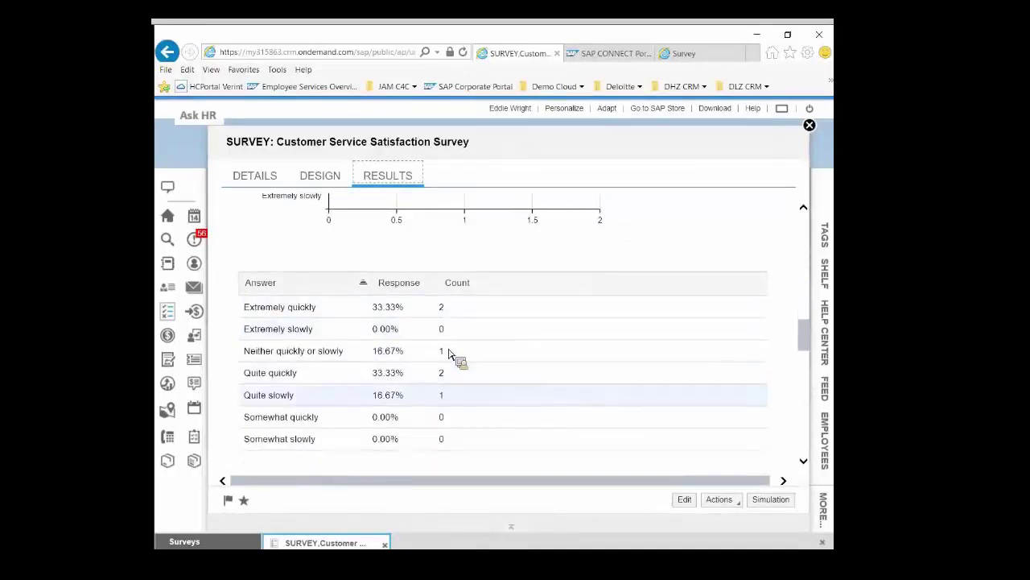
pyautogui.scroll(-4, 483, 451)
pyautogui.scroll(-8, 479, 449)
pyautogui.scroll(-8, 477, 437)
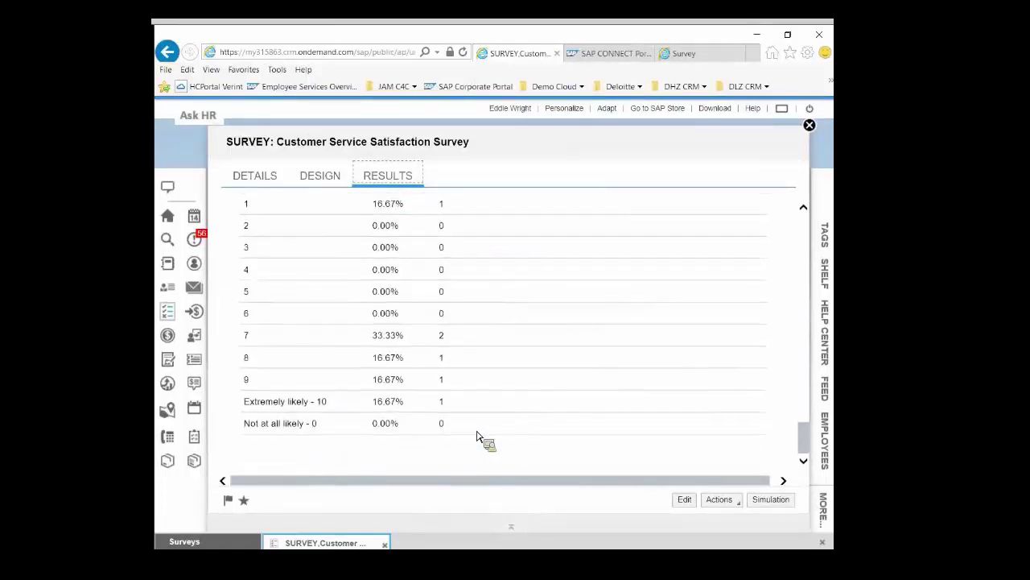
pyautogui.scroll(6, 462, 380)
pyautogui.scroll(10, 462, 380)
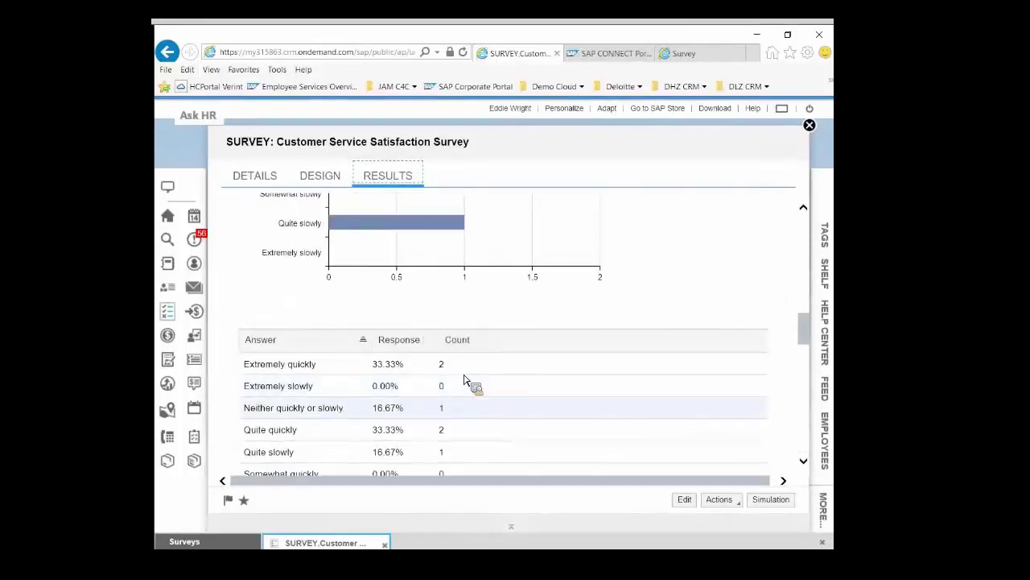
pyautogui.scroll(8, 379, 375)
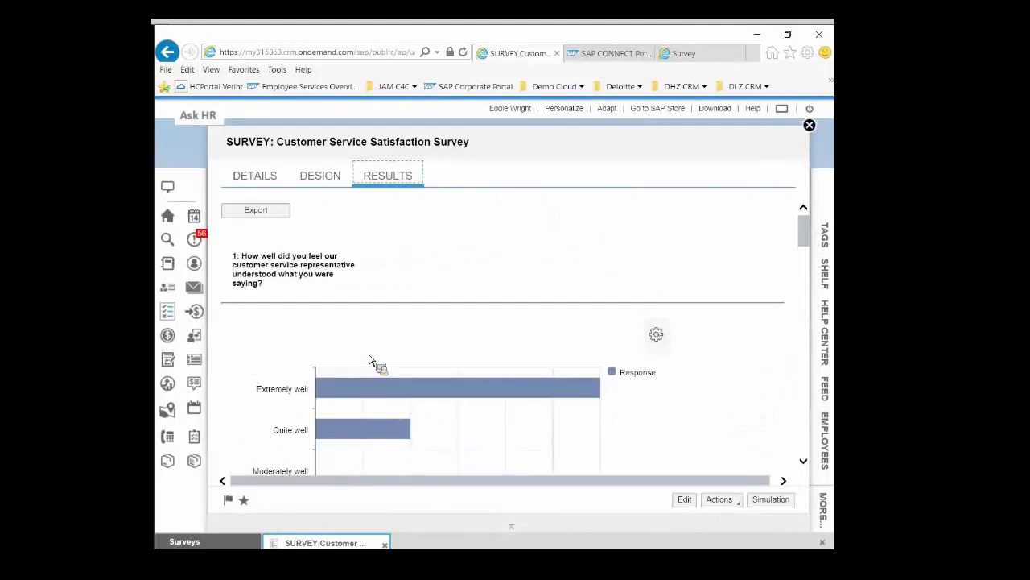
pyautogui.click(250, 211)
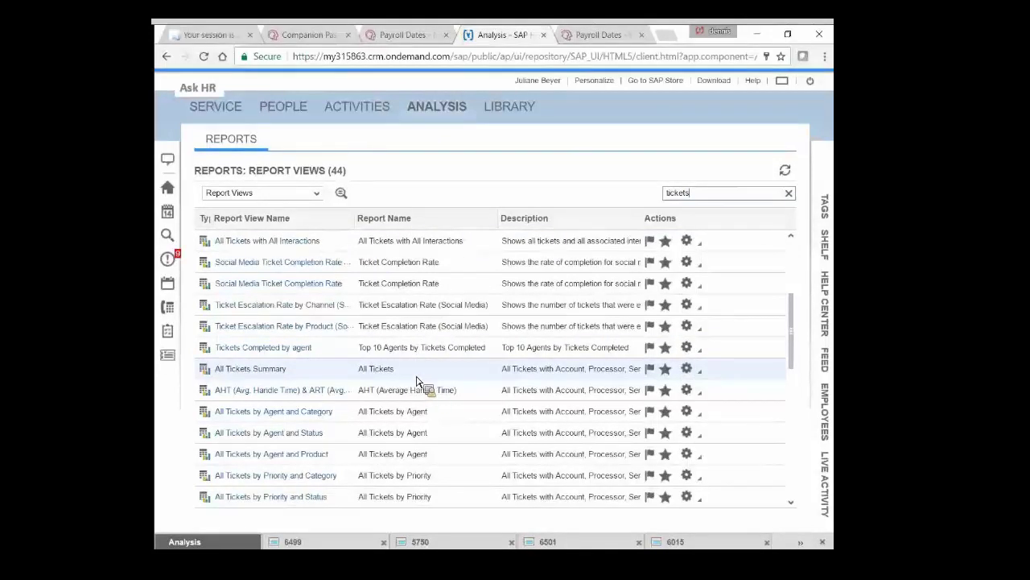
# Open All Tickets by Agent and Status, hide Selection, and scroll right to Average Handle Time.
pyautogui.click(297, 439)
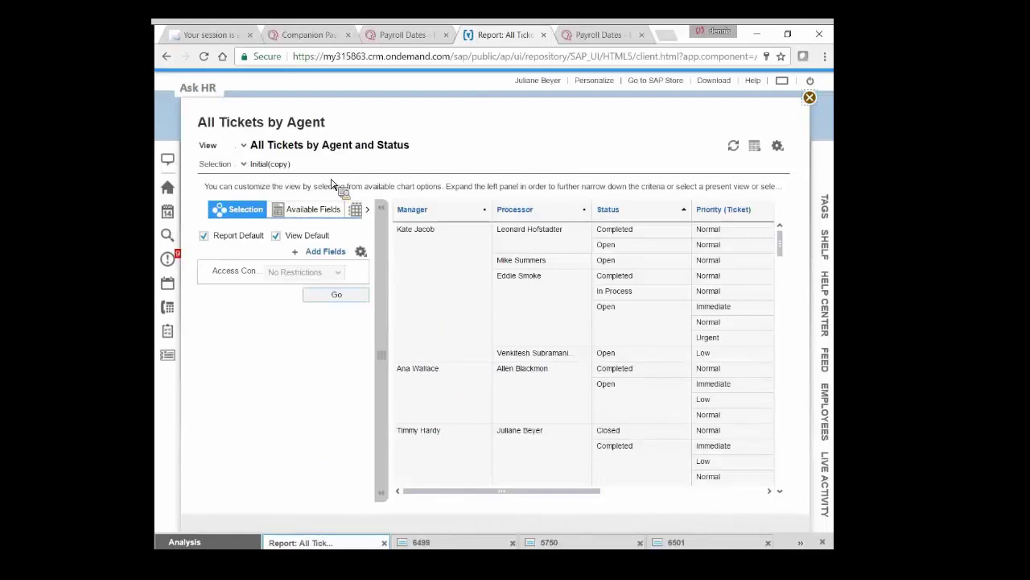
pyautogui.click(385, 212)
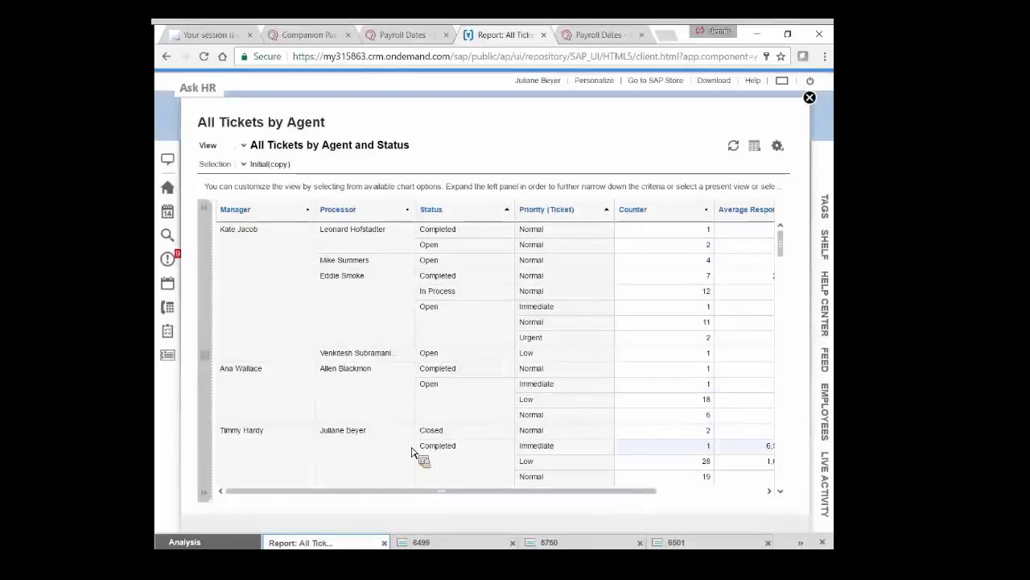
pyautogui.scroll(-1, 640, 475)
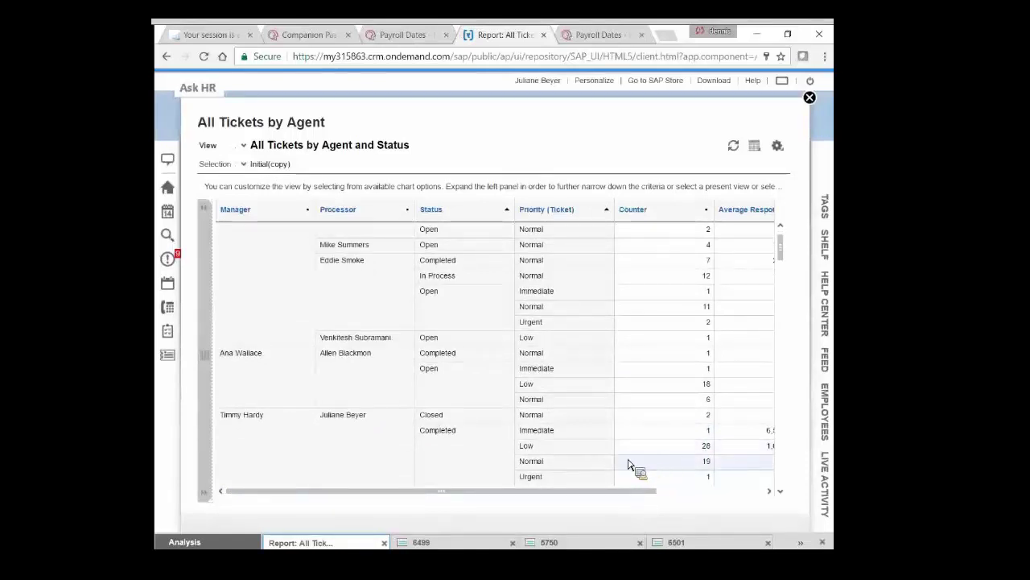
pyautogui.hscroll(3, 676, 509)
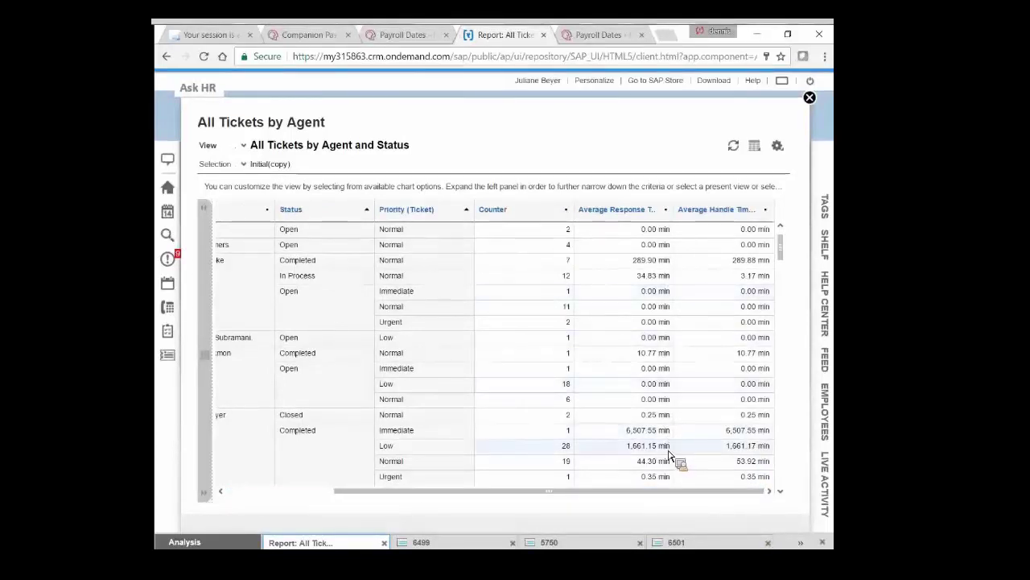
pyautogui.moveTo(669, 456); pyautogui.dragTo(689, 208)
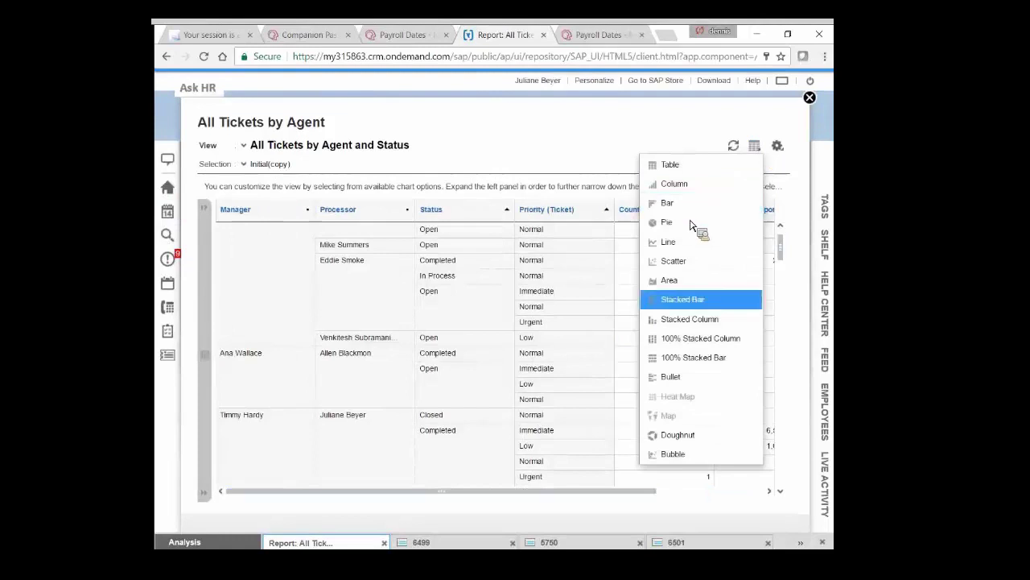
# Try the report as a stacked column chart, then switch it back to a table.
pyautogui.click(712, 322)
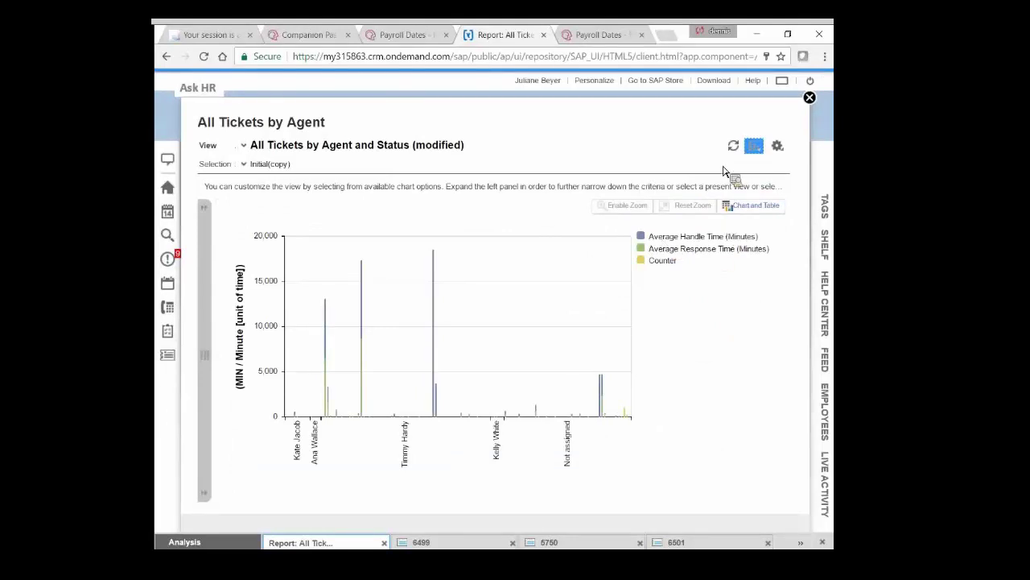
pyautogui.click(753, 150)
pyautogui.click(742, 171)
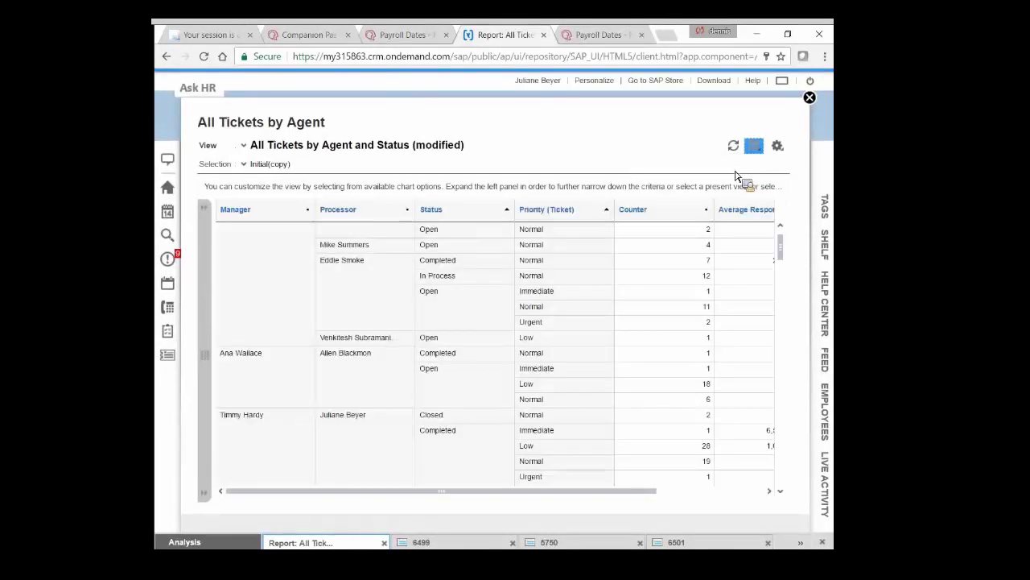
# Remove the Manager field from the report via Available Fields.
pyautogui.click(211, 203)
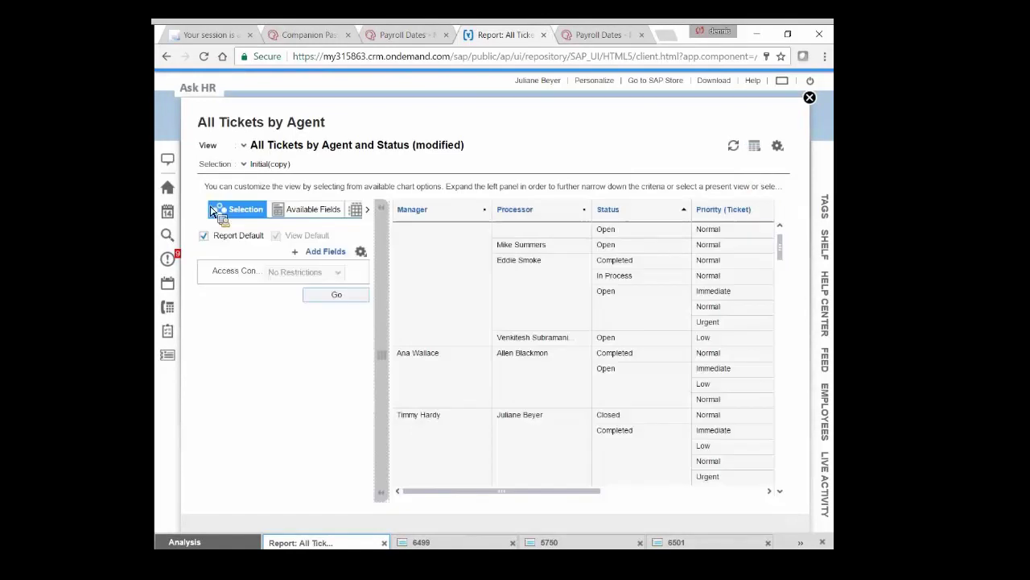
pyautogui.click(308, 211)
pyautogui.moveTo(360, 311); pyautogui.dragTo(562, 420)
# In Rows & Columns, move Status above Processor as the first row grouping.
pyautogui.moveTo(282, 208); pyautogui.dragTo(370, 214)
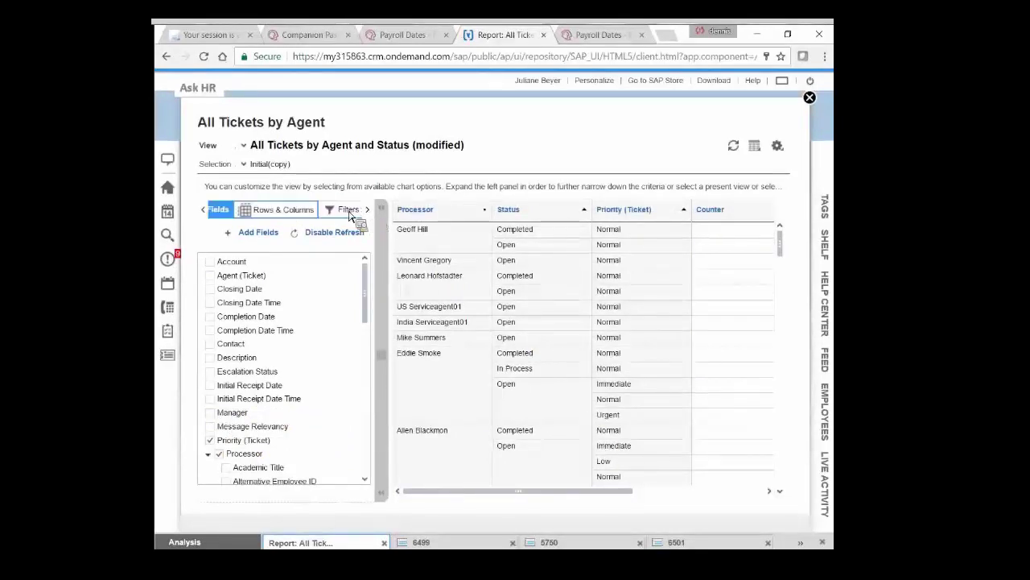
pyautogui.moveTo(307, 215); pyautogui.dragTo(241, 231)
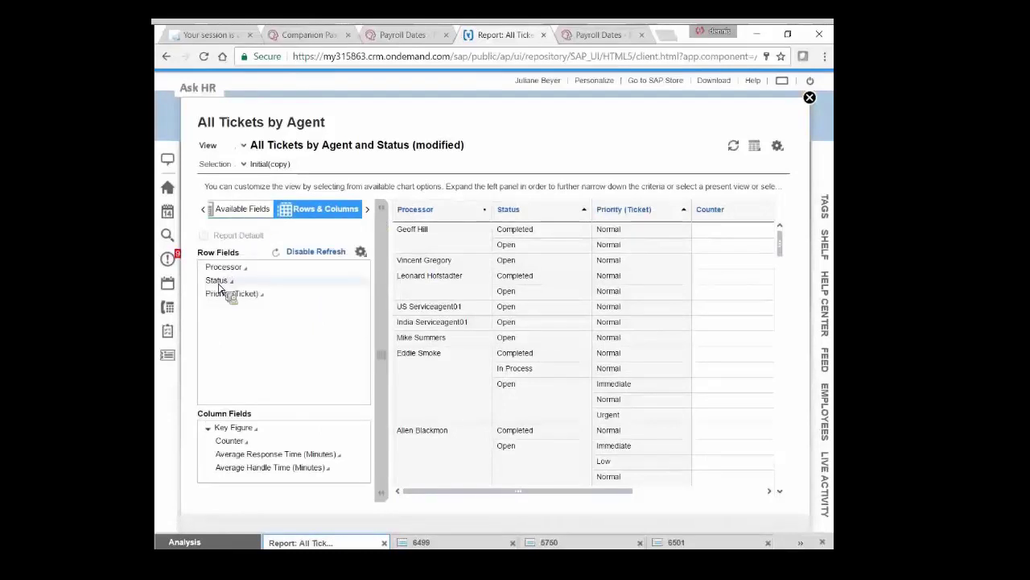
pyautogui.moveTo(218, 288); pyautogui.dragTo(219, 272)
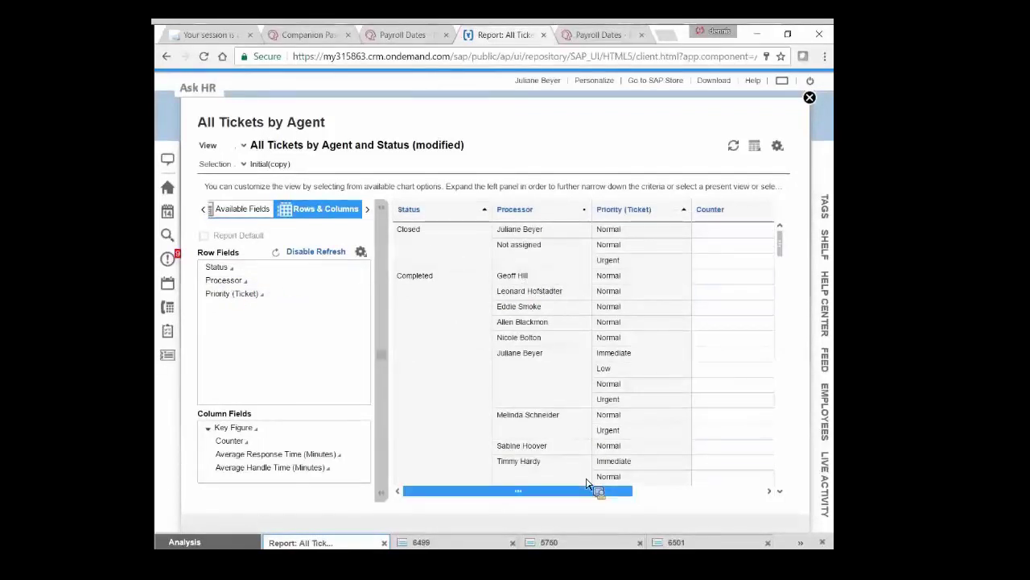
pyautogui.moveTo(610, 500); pyautogui.dragTo(640, 524)
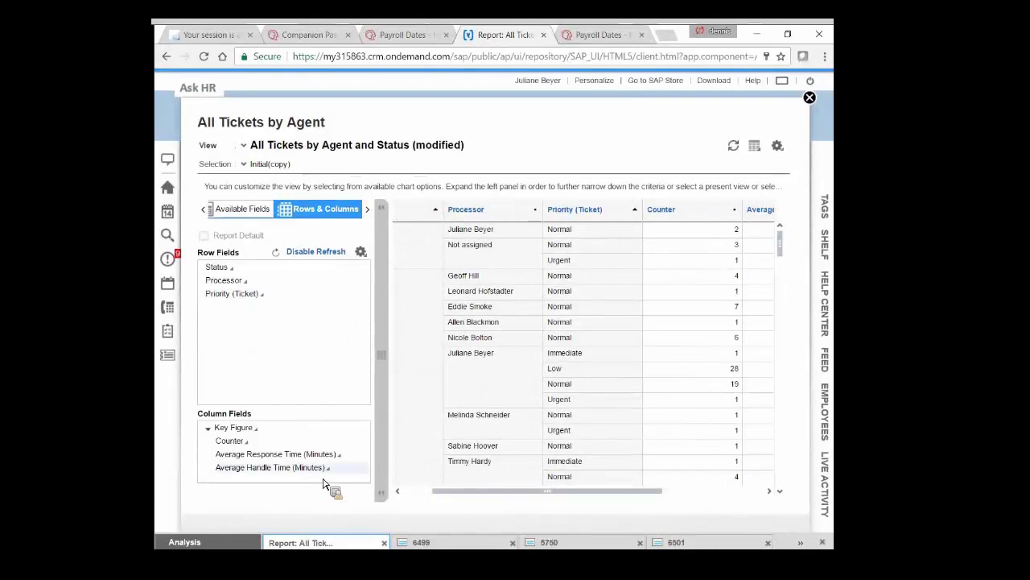
# Move Average Response Time and Average Handle Time (Minutes) to Available Fields.
pyautogui.click(345, 459)
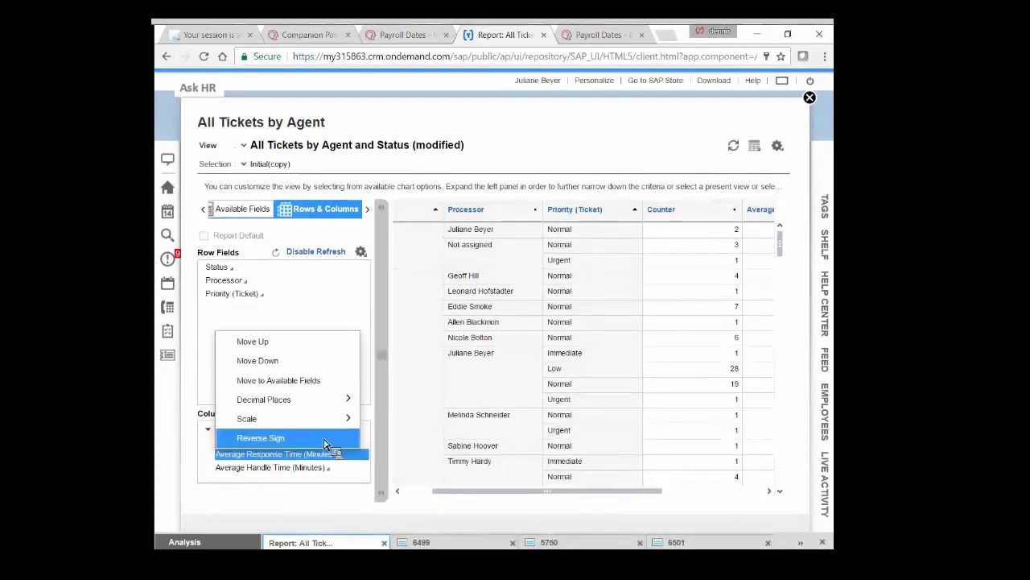
pyautogui.click(293, 385)
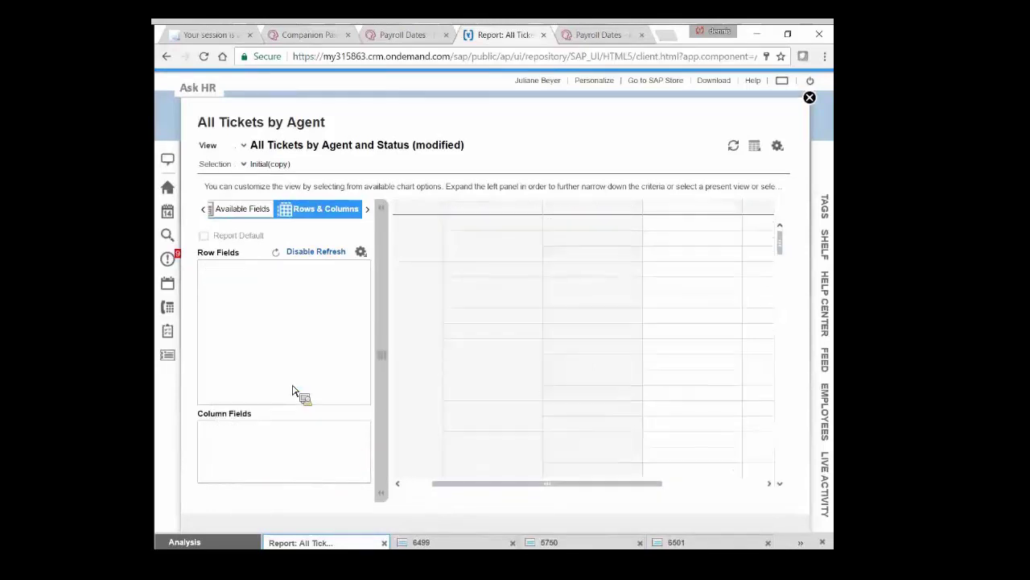
pyautogui.click(338, 465)
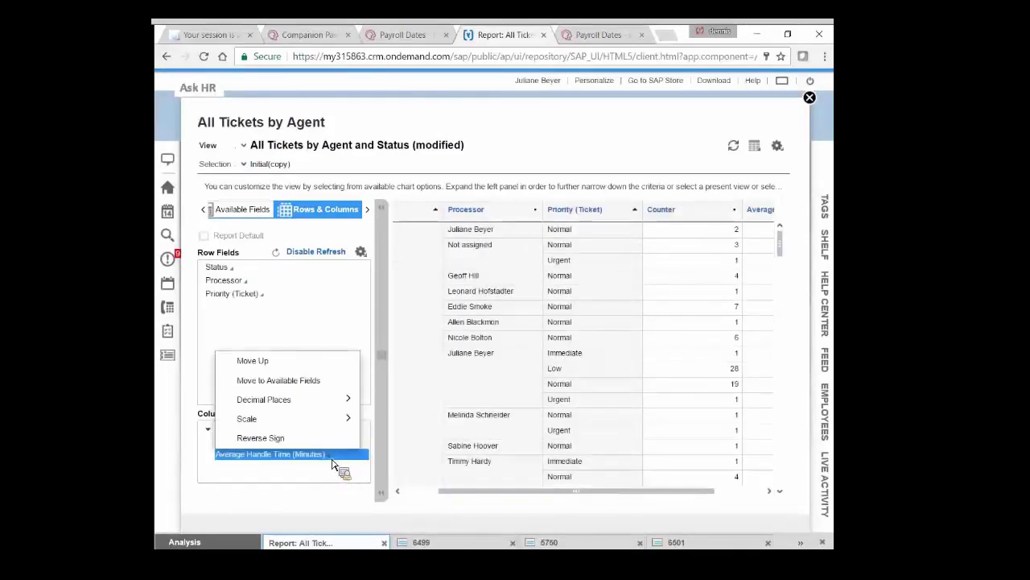
pyautogui.click(298, 391)
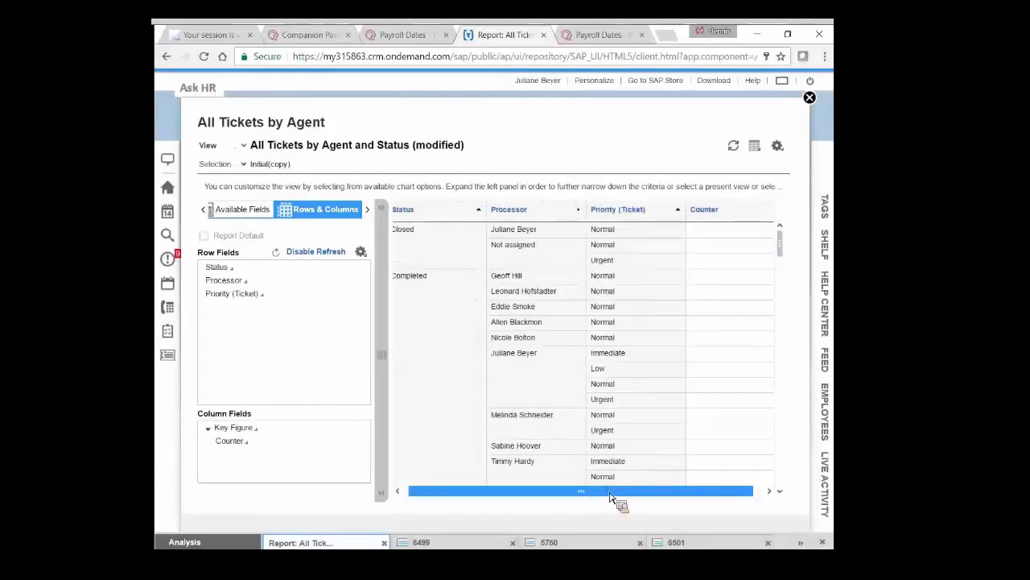
# Move Priority (Ticket) out of the row groupings to Available Fields.
pyautogui.moveTo(575, 496); pyautogui.dragTo(539, 499)
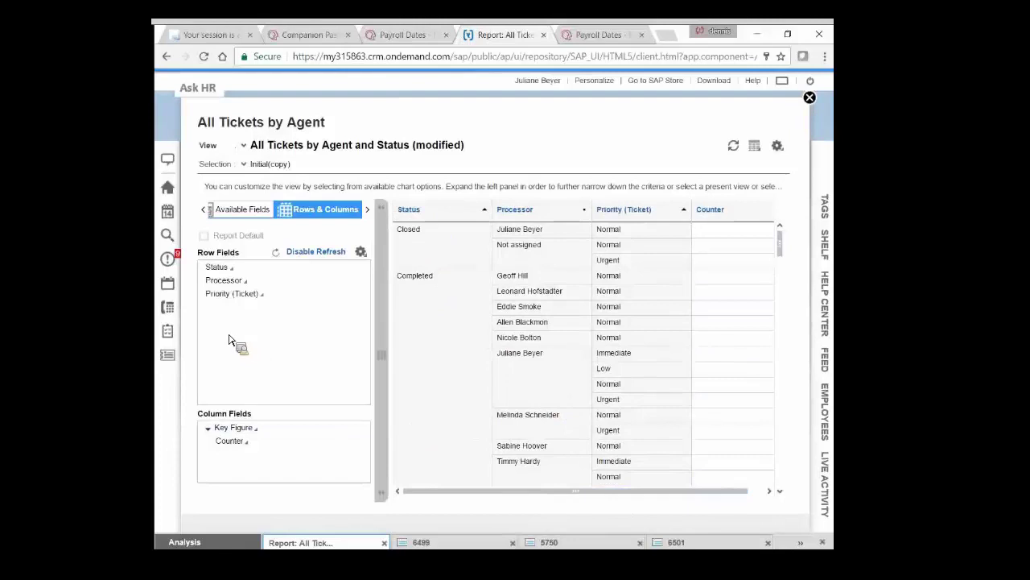
pyautogui.click(262, 298)
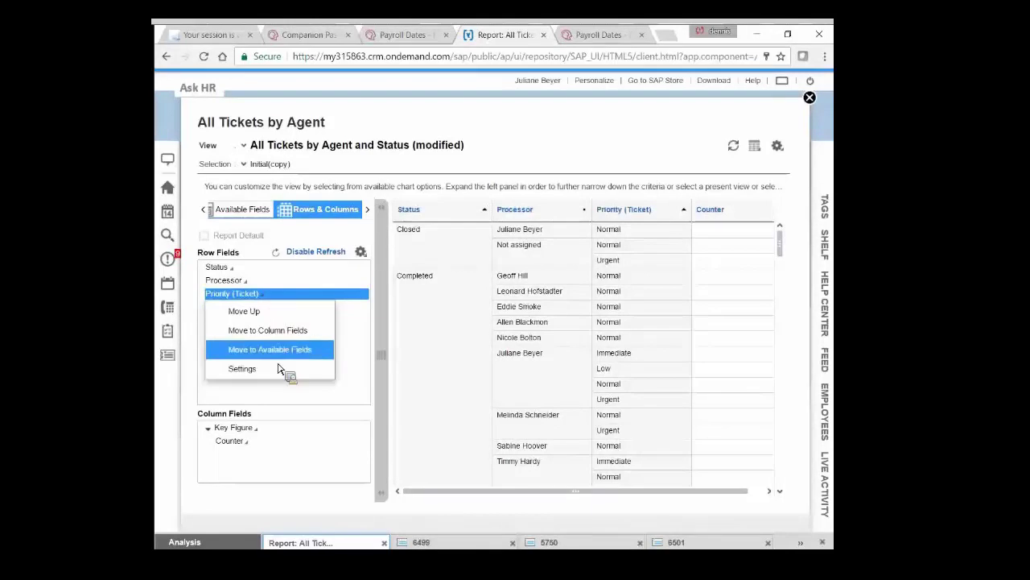
pyautogui.click(279, 351)
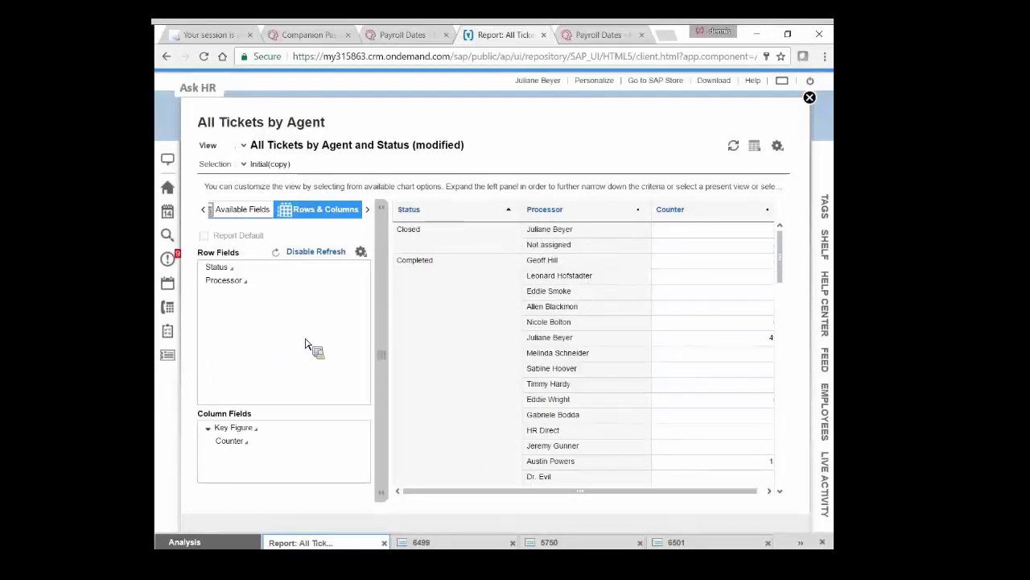
# Add the Ticket field to the report from Available Fields.
pyautogui.click(234, 211)
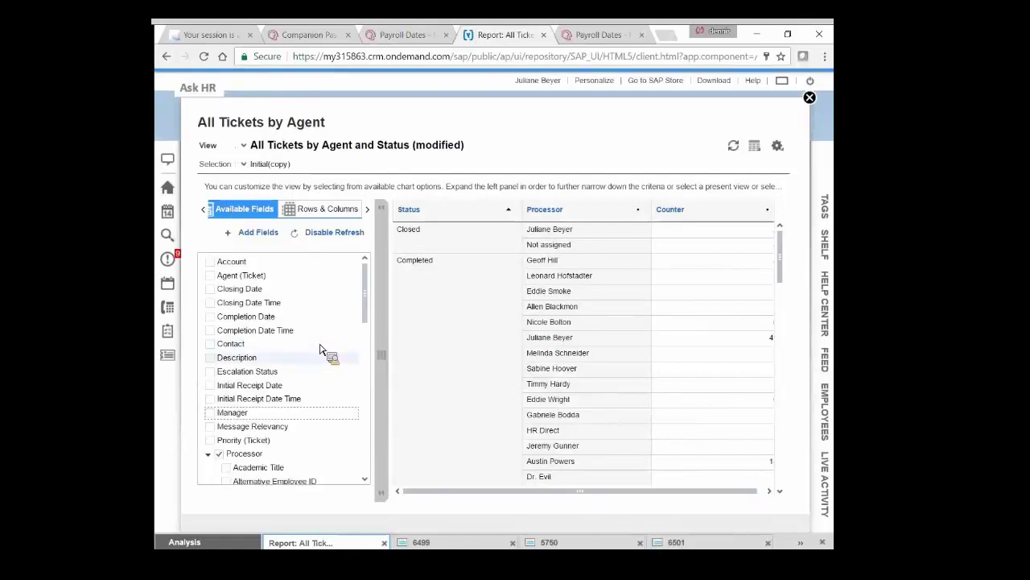
pyautogui.moveTo(365, 318); pyautogui.dragTo(374, 446)
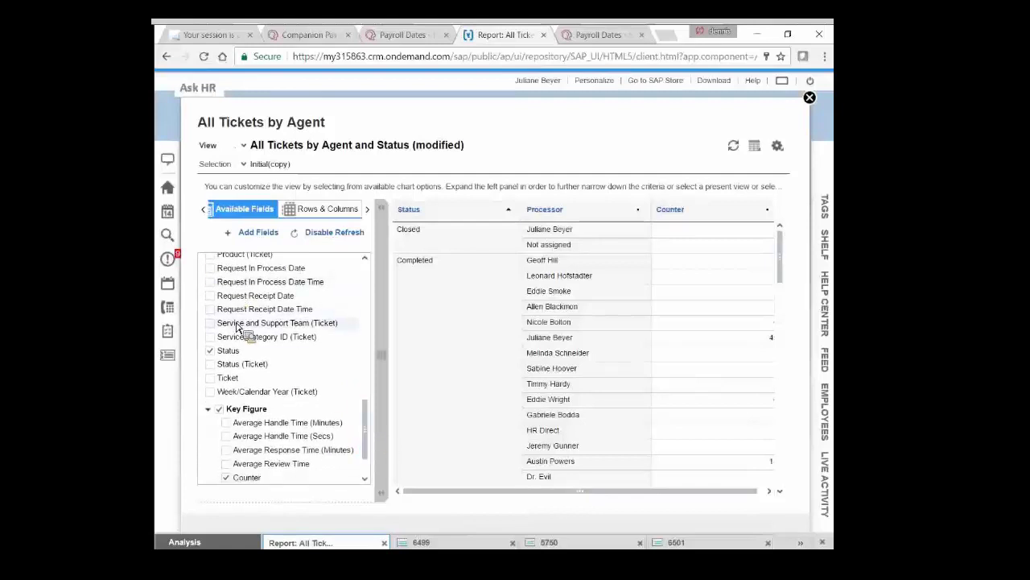
pyautogui.click(213, 380)
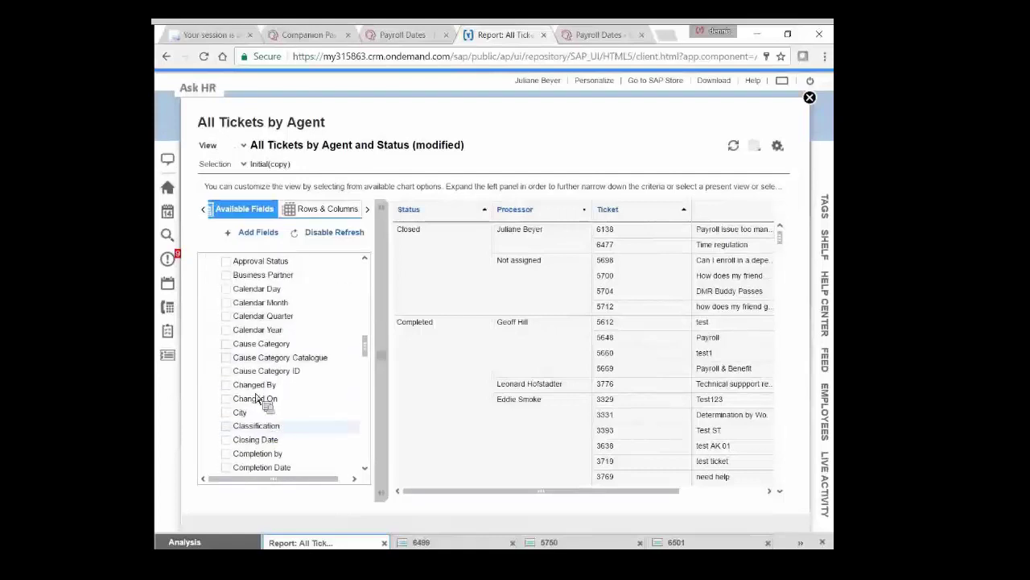
# Collapse the field panel and return to the agent home dashboard.
pyautogui.moveTo(256, 387); pyautogui.dragTo(378, 275)
pyautogui.moveTo(392, 228); pyautogui.dragTo(469, 256)
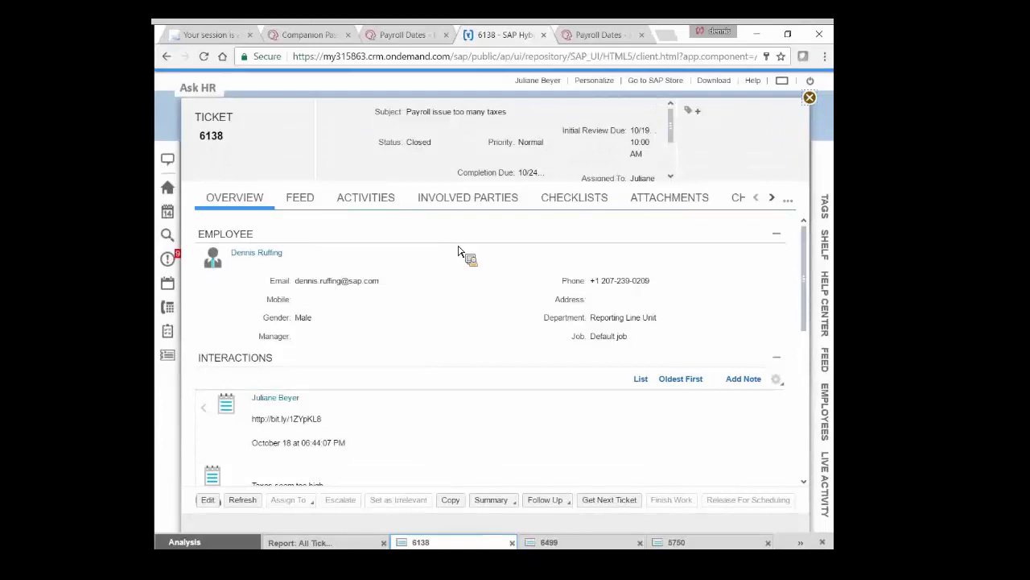
pyautogui.click(170, 197)
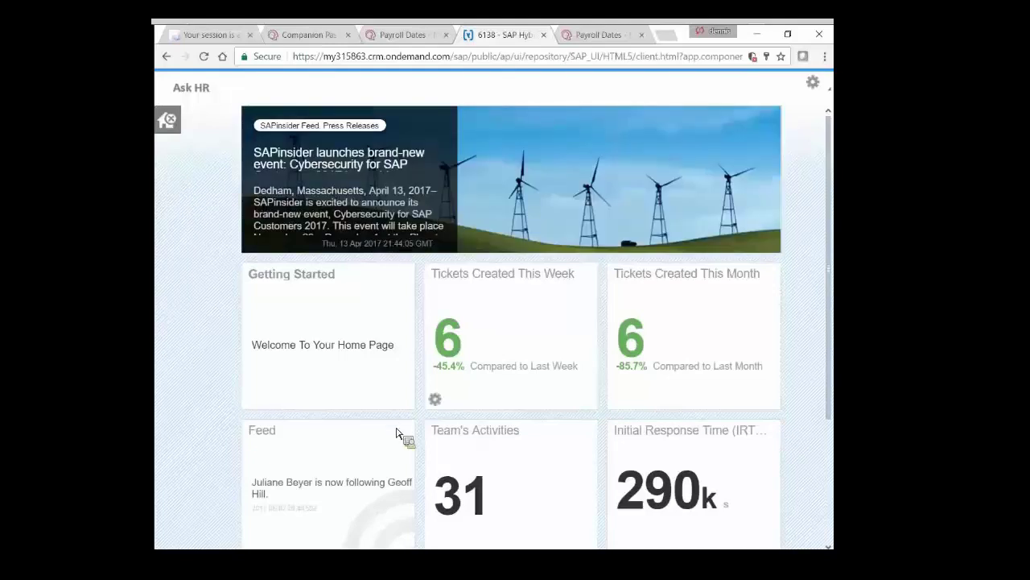
# Open the Ticket Creation Trend report from the Tickets Created This Month tile.
pyautogui.scroll(-1, 398, 432)
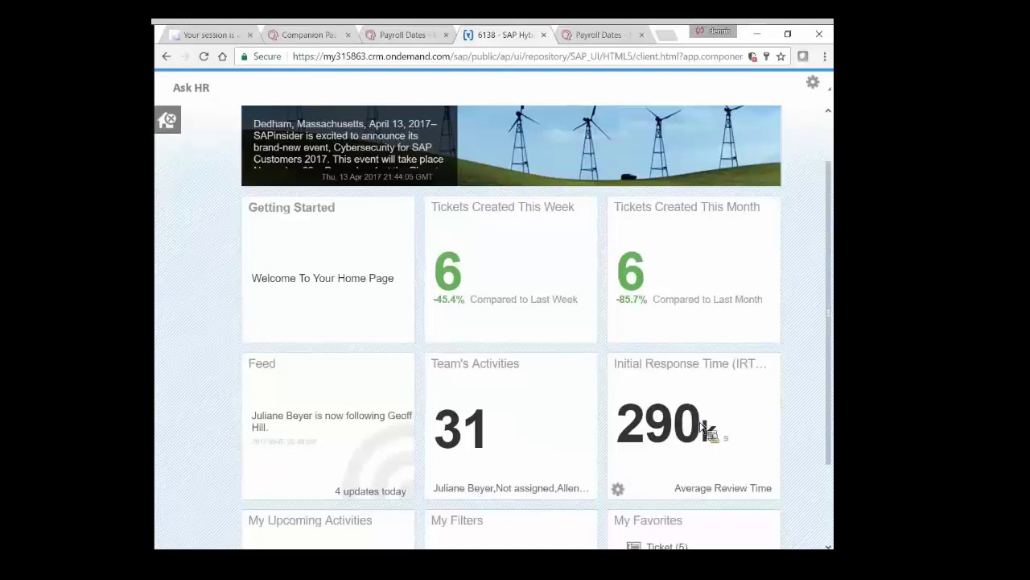
pyautogui.moveTo(718, 455); pyautogui.dragTo(715, 444)
pyautogui.moveTo(656, 290); pyautogui.dragTo(666, 262)
pyautogui.moveTo(666, 315); pyautogui.dragTo(449, 364)
pyautogui.scroll(-3, 648, 318)
pyautogui.scroll(5, 432, 352)
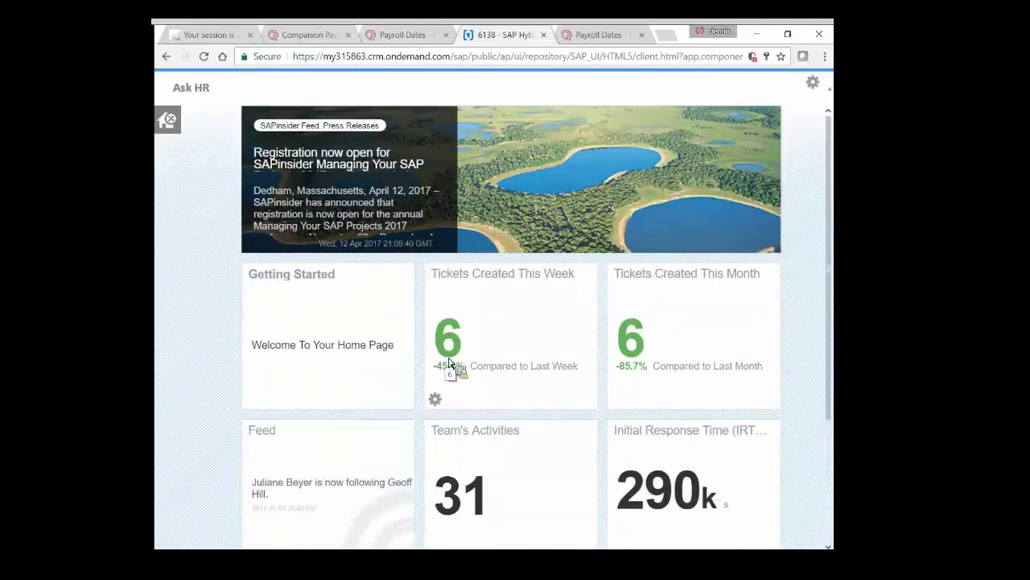
pyautogui.moveTo(449, 364); pyautogui.dragTo(449, 364)
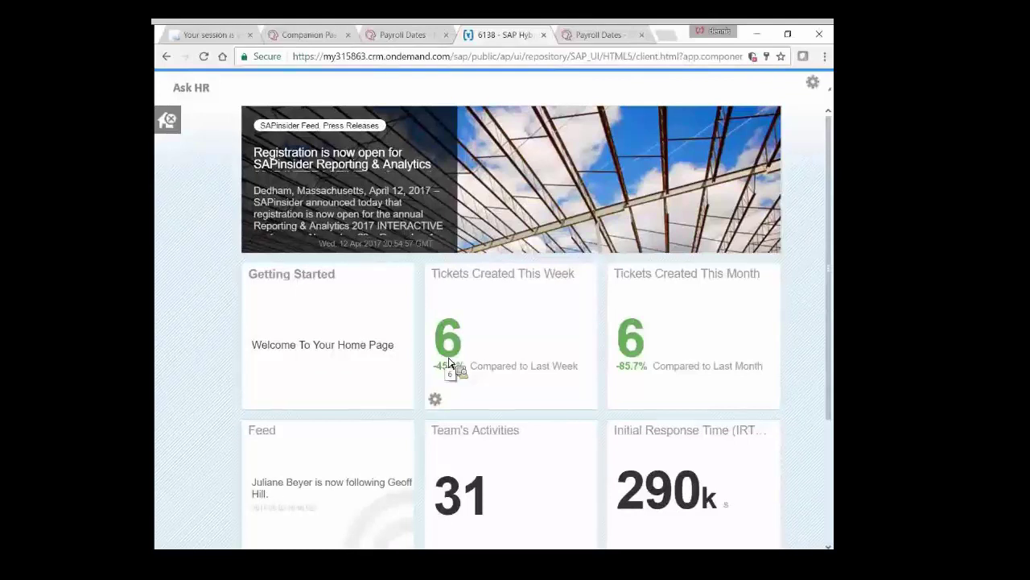
pyautogui.moveTo(449, 364); pyautogui.dragTo(630, 342)
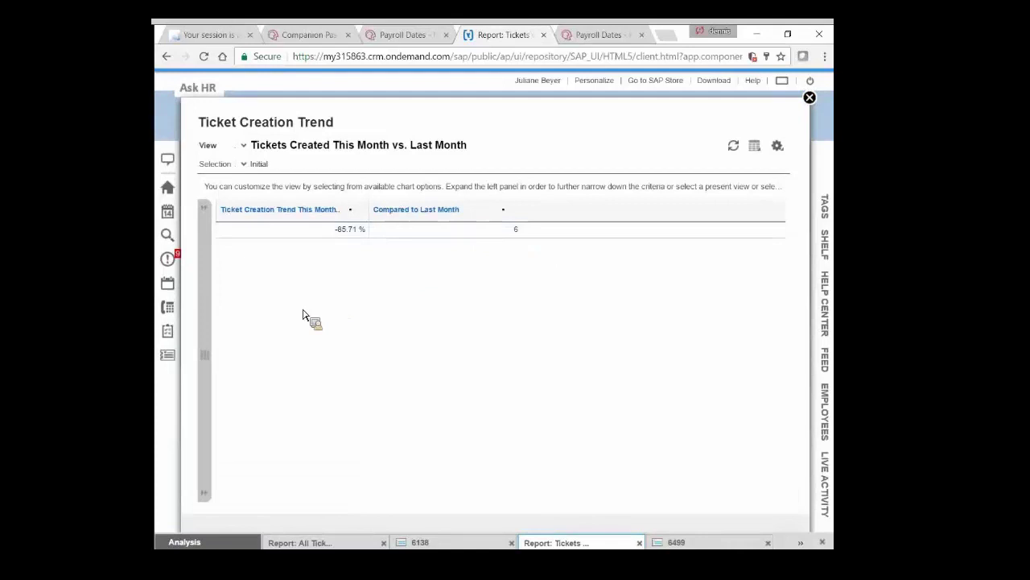
# Close the Ticket Creation Trend report with Esc to get back to Home.
pyautogui.click(210, 211)
pyautogui.press('Escape')
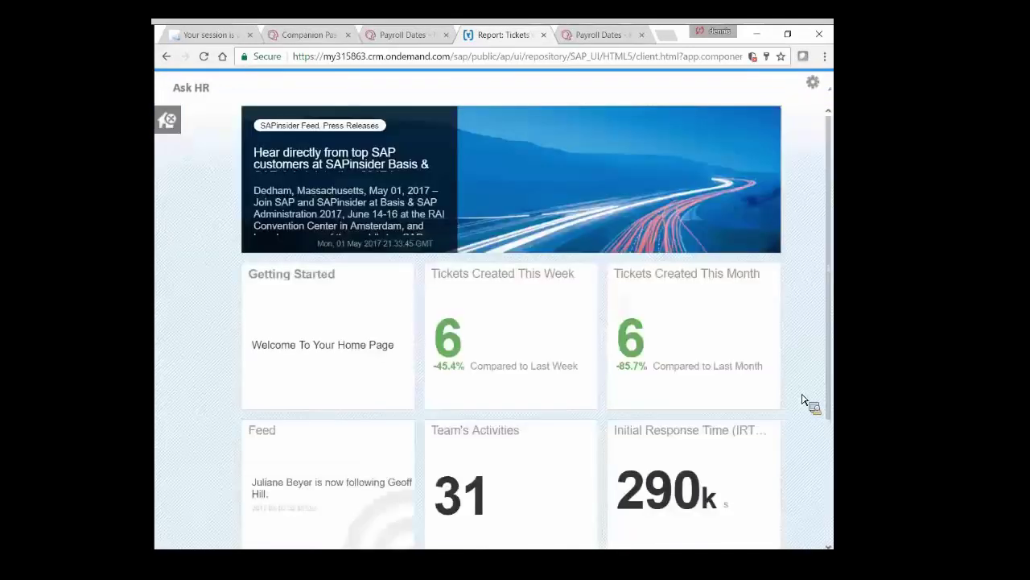